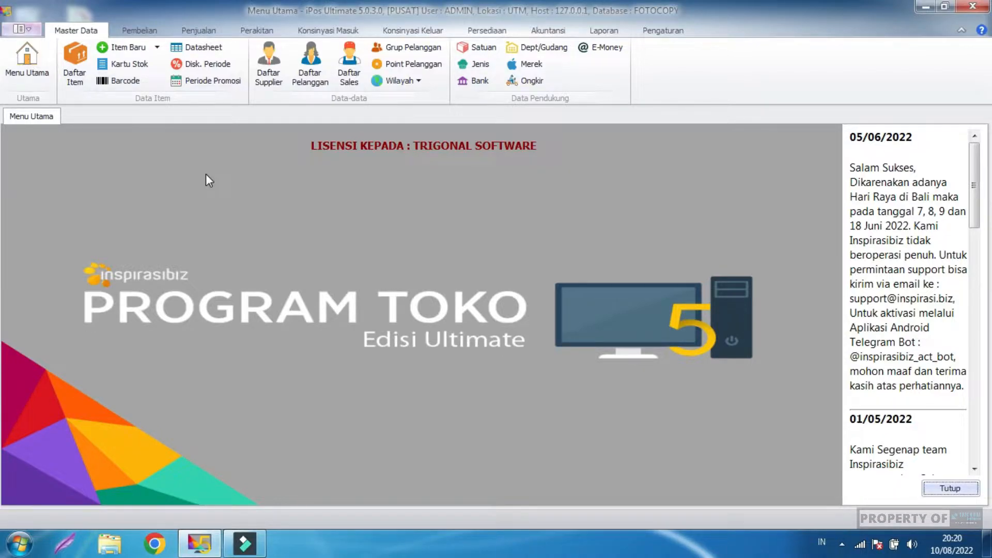
Step: Start a new service (Jasa) item with code FO0001, name FOTOCOPY and category (Jenis) ATK
{"action": "left_click", "coordinate": [78, 59]}
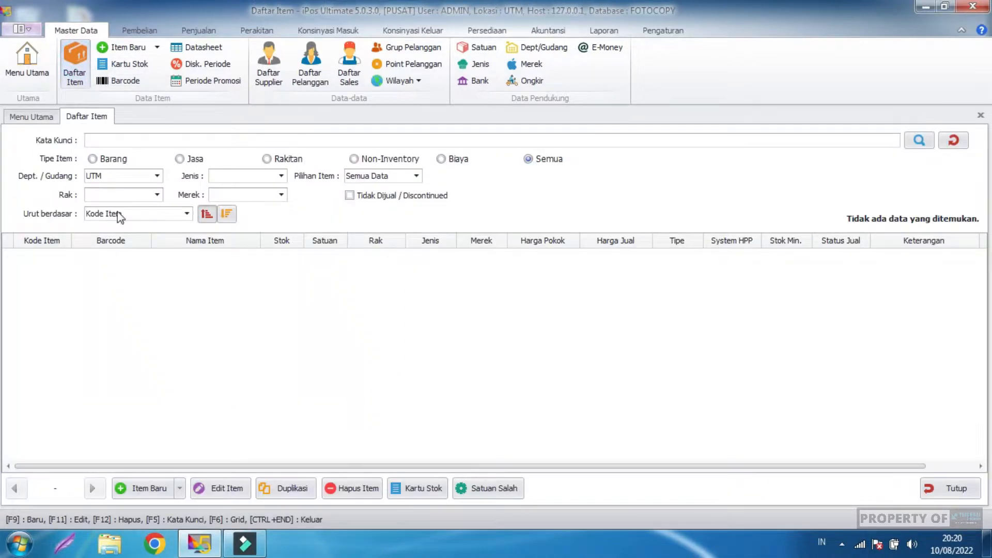
{"action": "left_click", "coordinate": [148, 490]}
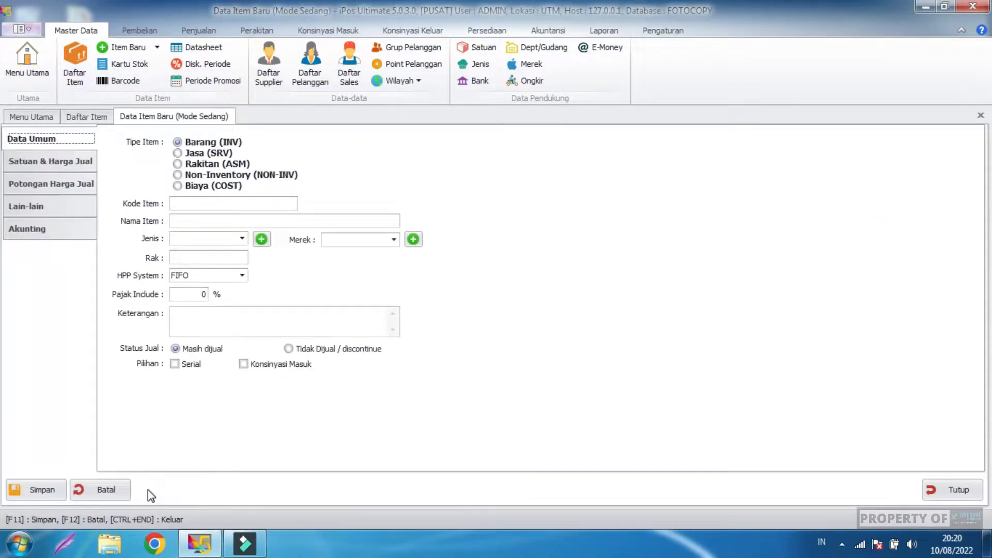
{"action": "left_click", "coordinate": [213, 154]}
{"action": "left_click", "coordinate": [228, 204]}
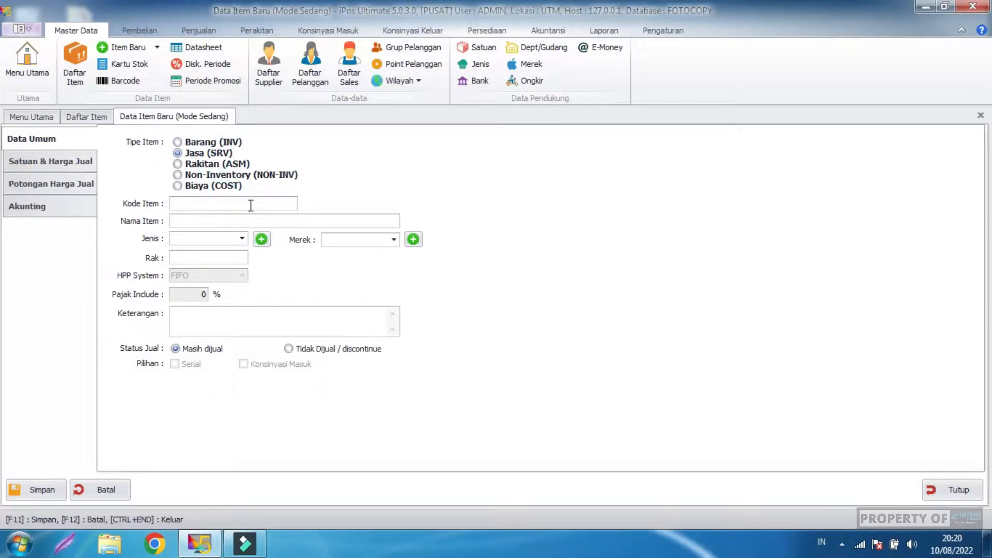
{"action": "type", "text": "FO0001"}
{"action": "key", "text": "Tab"}
{"action": "type", "text": "FOTOCOPY"}
{"action": "left_click", "coordinate": [242, 238]}
{"action": "left_click", "coordinate": [203, 274]}
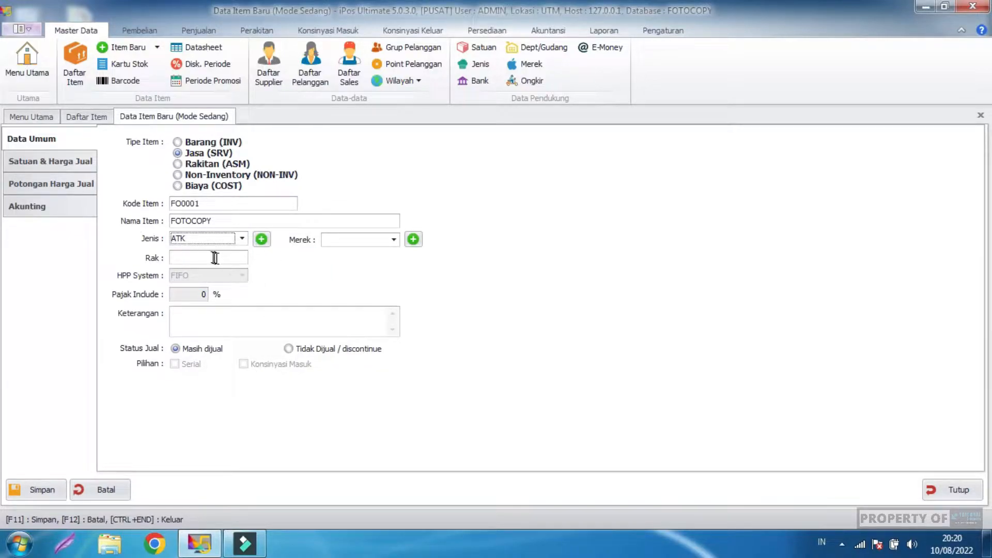
{"action": "left_click", "coordinate": [184, 281]}
Step: Set the base unit (Satuan Dasar) of the FOTOCOPY service item to LMBR
{"action": "left_click", "coordinate": [66, 164]}
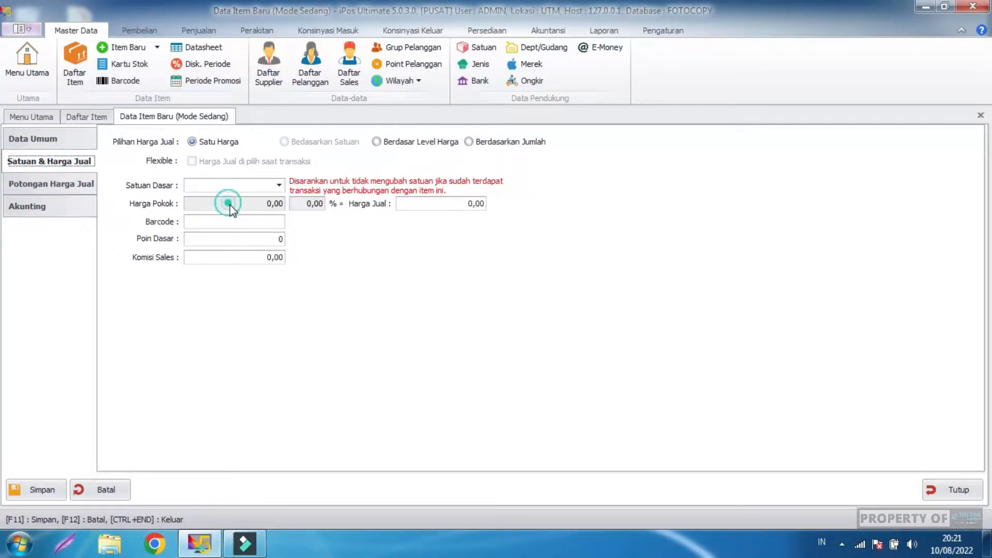
{"action": "left_click", "coordinate": [271, 205]}
{"action": "left_click", "coordinate": [277, 187]}
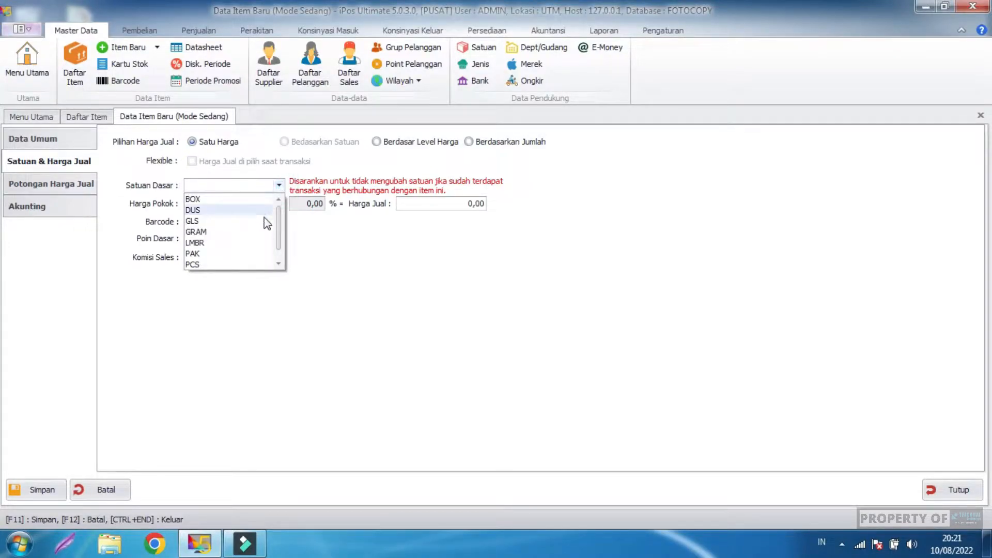
{"action": "left_click", "coordinate": [209, 243]}
{"action": "left_click", "coordinate": [421, 283]}
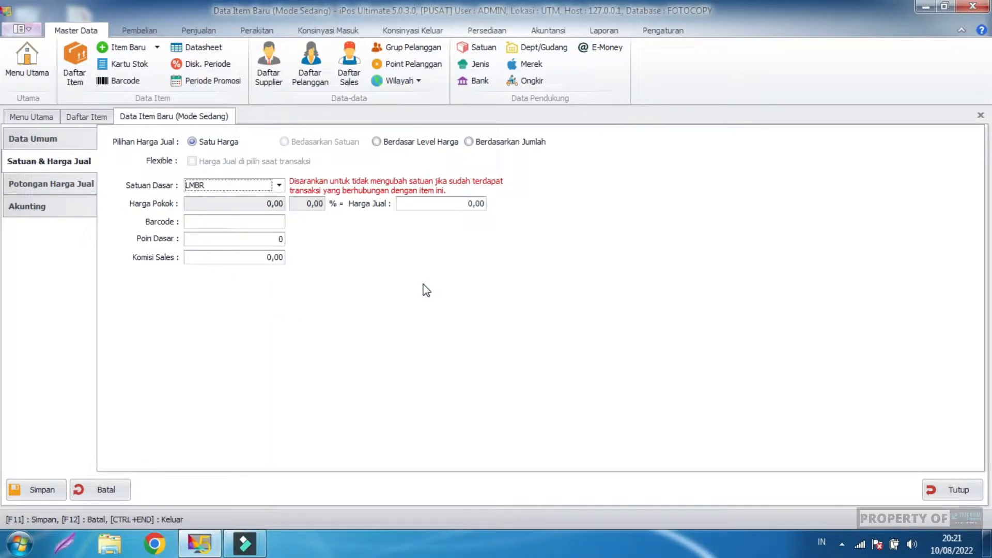
Step: Dismiss the Windows color scheme prompt without choosing any of its options
{"action": "left_click", "coordinate": [413, 204]}
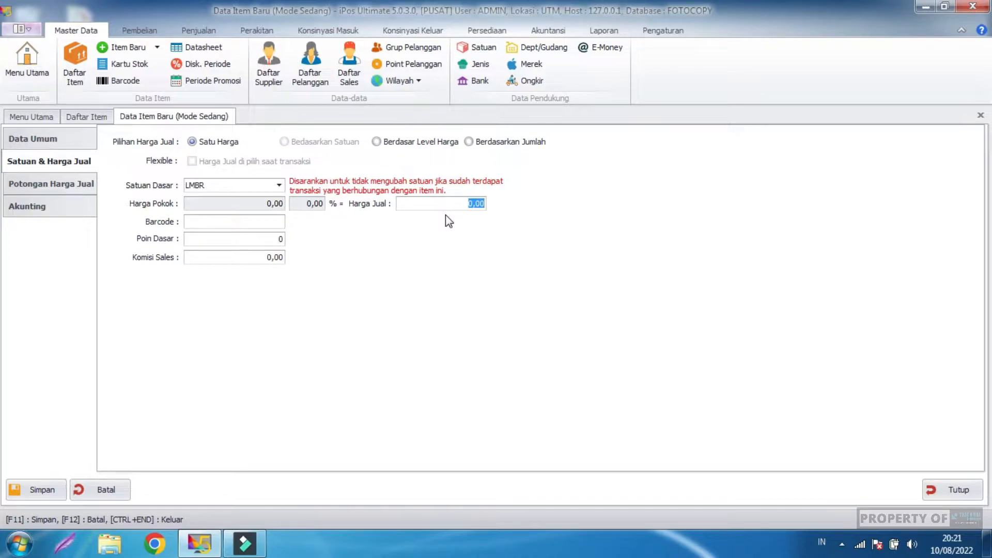
{"action": "left_click", "coordinate": [458, 203]}
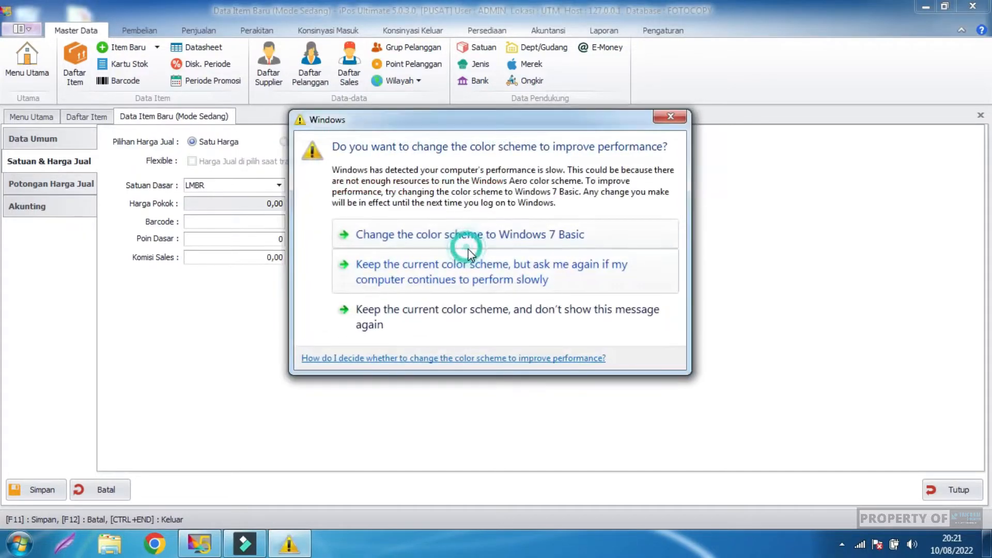
{"action": "left_click", "coordinate": [671, 116]}
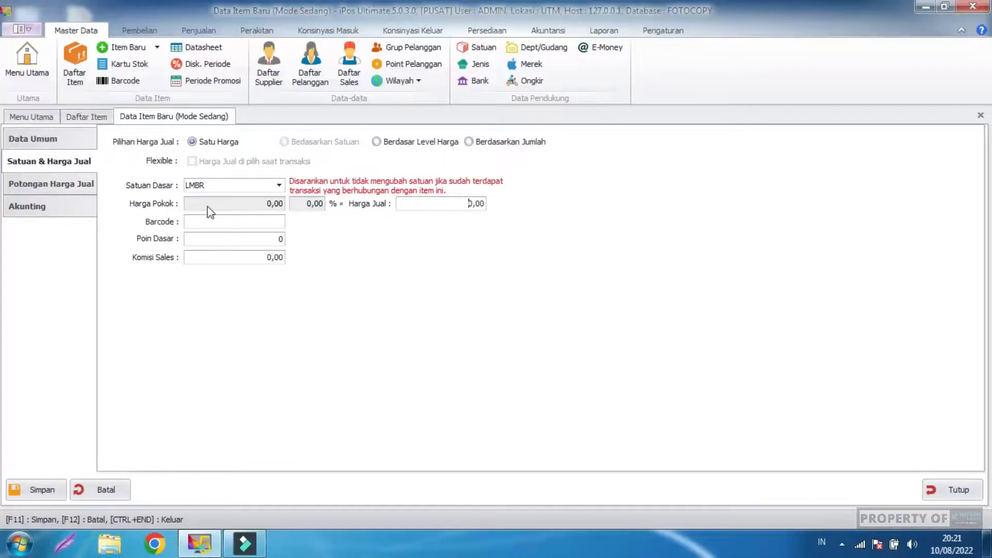
Step: Review the discount and accounting settings, save the FOTOCOPY item and continue with a blank new item
{"action": "left_click", "coordinate": [43, 186]}
{"action": "left_click", "coordinate": [54, 217]}
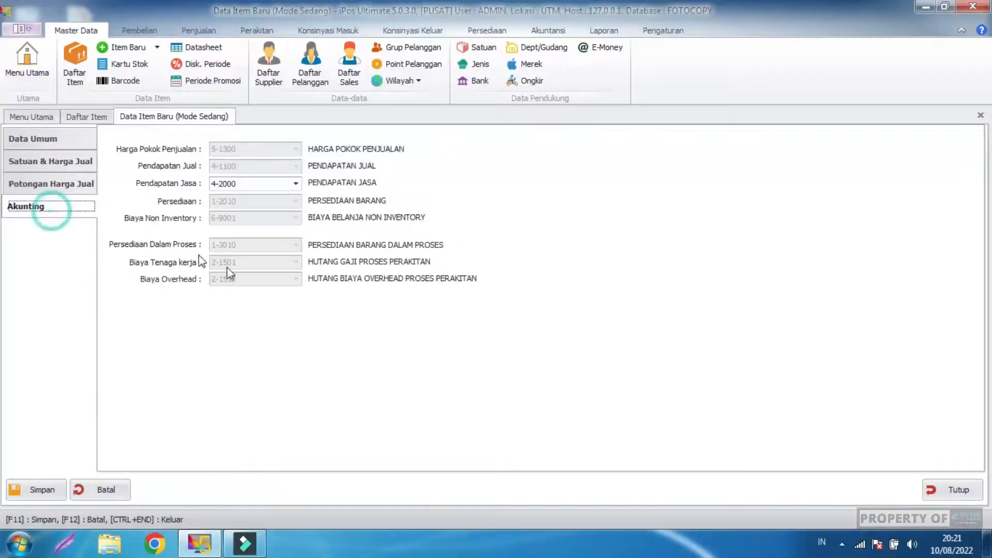
{"action": "left_click", "coordinate": [42, 489]}
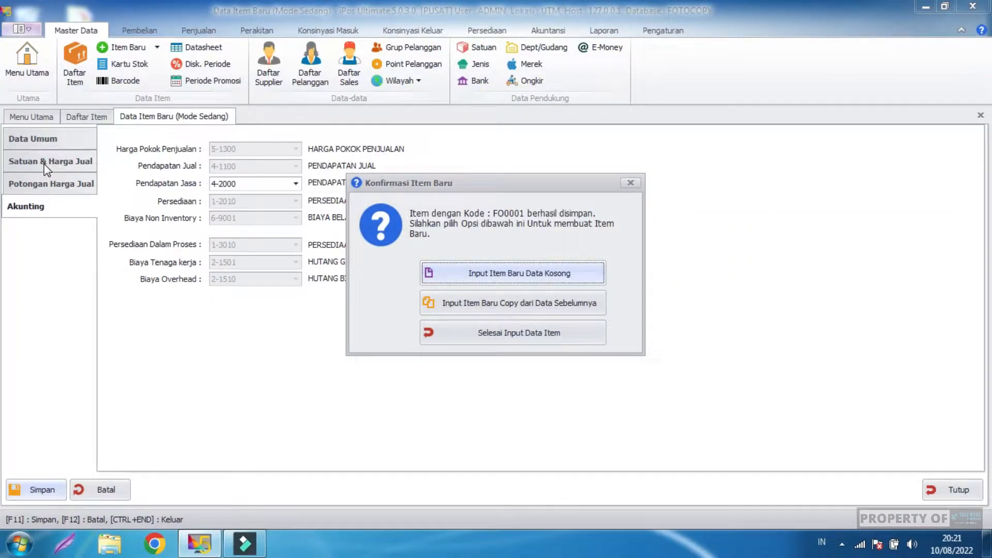
{"action": "left_click", "coordinate": [508, 279]}
Step: Define the new item as a service (Jasa) with code Pr0001, name Print and category ATK
{"action": "left_click", "coordinate": [259, 202]}
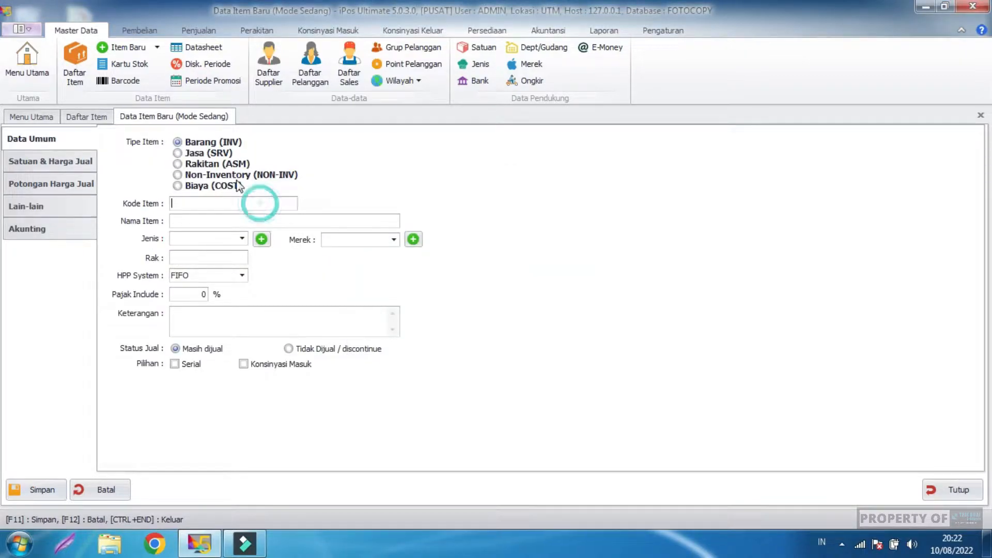
{"action": "left_click", "coordinate": [219, 153]}
{"action": "left_click", "coordinate": [228, 203]}
{"action": "type", "text": "Pr0001"}
{"action": "key", "text": "Tab"}
{"action": "type", "text": "Printe"}
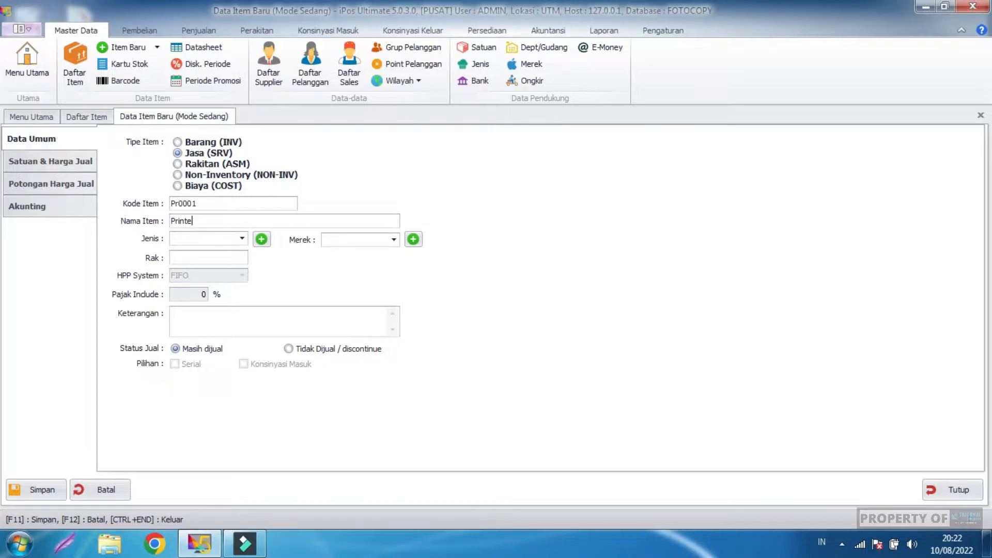
{"action": "key", "text": "BackSpace"}
{"action": "left_click", "coordinate": [242, 239]}
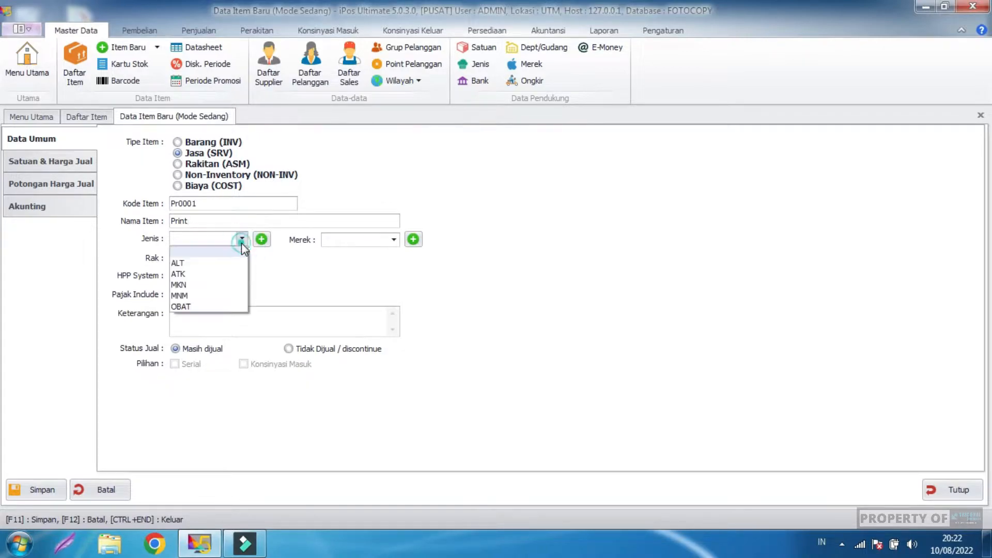
{"action": "left_click", "coordinate": [213, 274]}
Step: Set the base unit (Satuan Dasar) of the Print service item to LMBR
{"action": "left_click", "coordinate": [74, 163]}
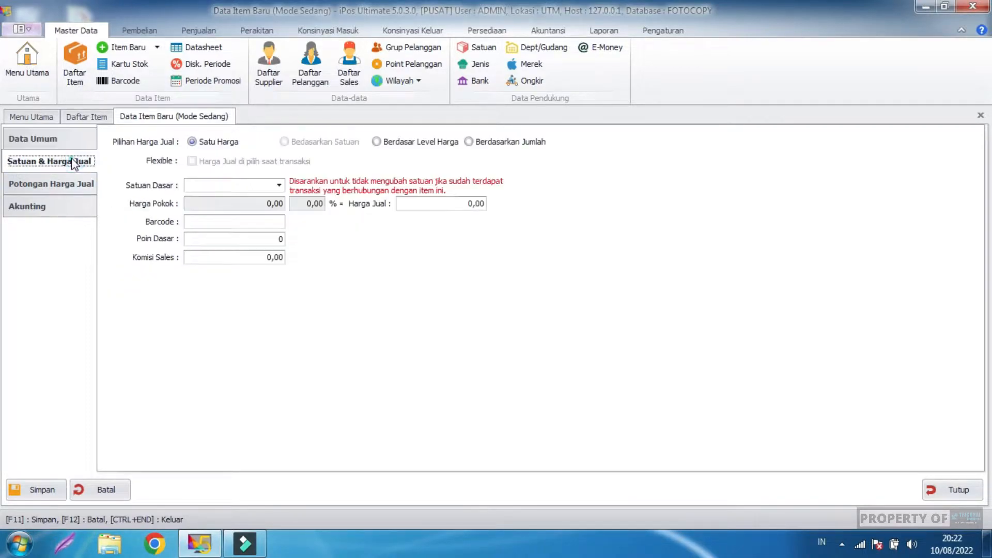
{"action": "left_click", "coordinate": [274, 186]}
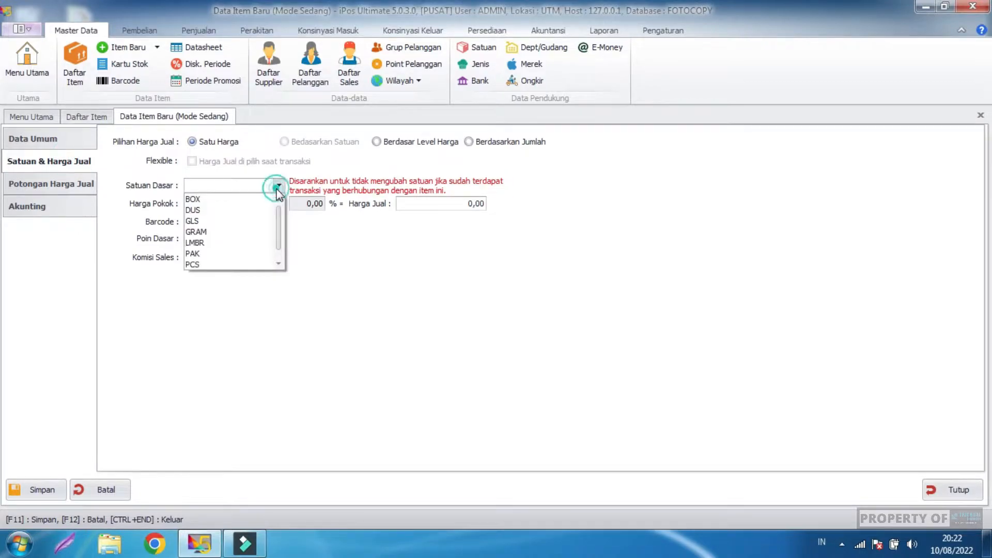
{"action": "left_click", "coordinate": [227, 243]}
{"action": "left_click", "coordinate": [380, 285]}
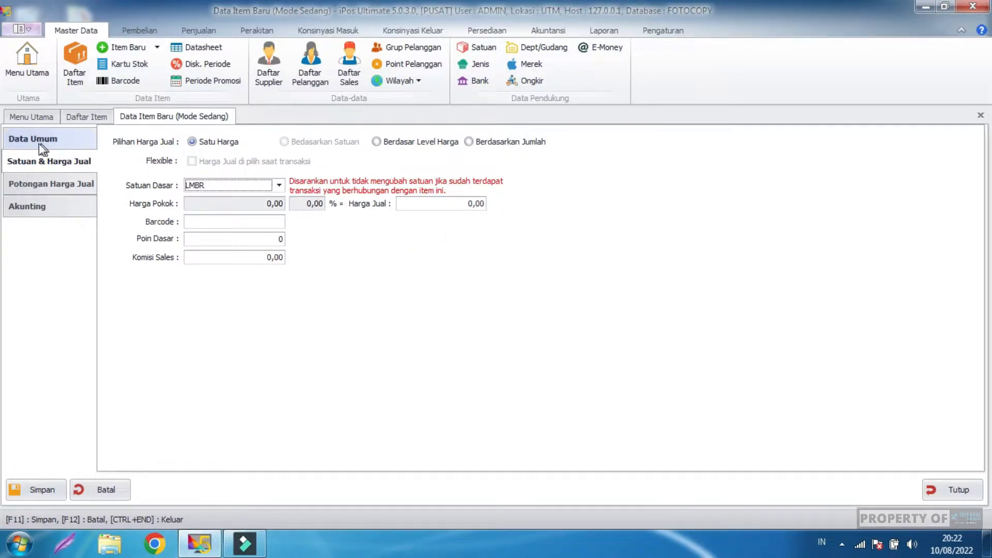
Step: Review the discount and accounting settings, save the Print item and continue with a blank new item
{"action": "left_click", "coordinate": [58, 182]}
{"action": "left_click", "coordinate": [58, 200]}
{"action": "left_click", "coordinate": [29, 491]}
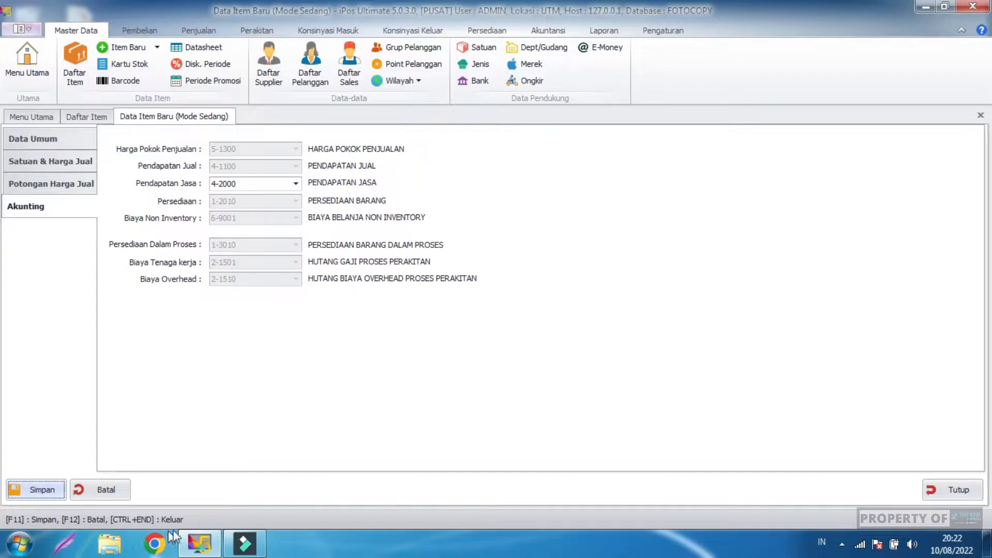
{"action": "left_click", "coordinate": [51, 489]}
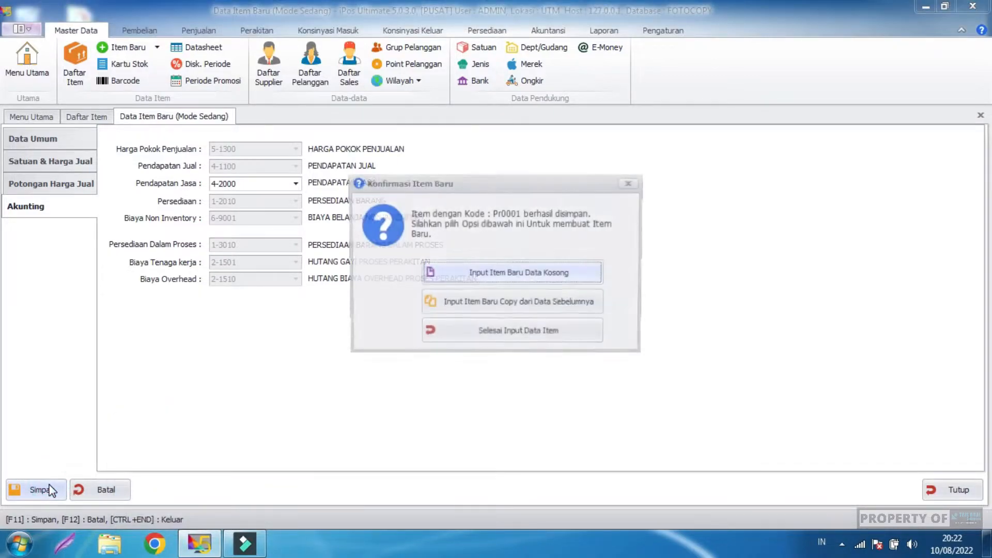
{"action": "left_click", "coordinate": [590, 280]}
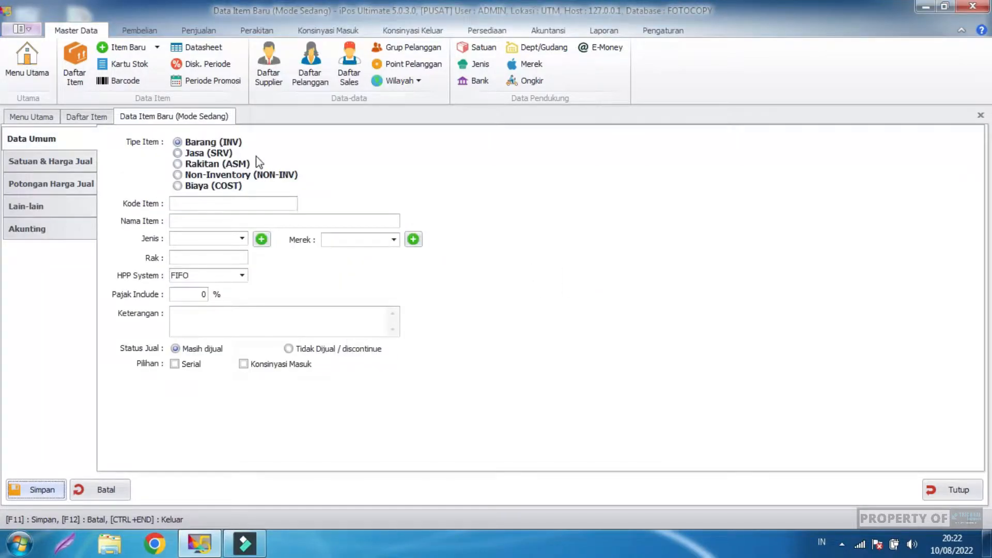
Step: Define the new item as a service (Jasa) with code J0001, name JILID and category ATK
{"action": "left_click", "coordinate": [227, 153]}
{"action": "left_click", "coordinate": [235, 203]}
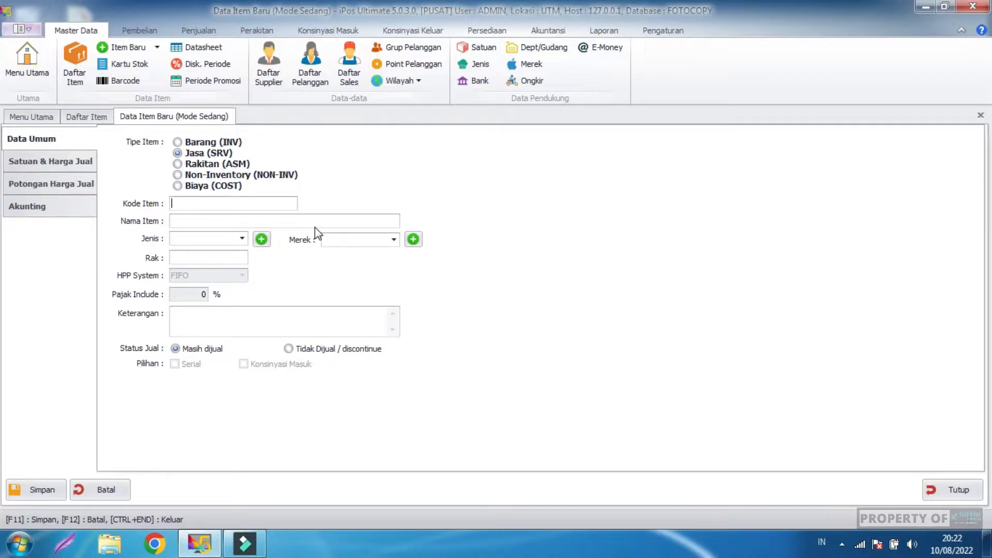
{"action": "type", "text": "J0001"}
{"action": "key", "text": "Return"}
{"action": "type", "text": "JILID"}
{"action": "left_click", "coordinate": [241, 240]}
{"action": "left_click", "coordinate": [187, 275]}
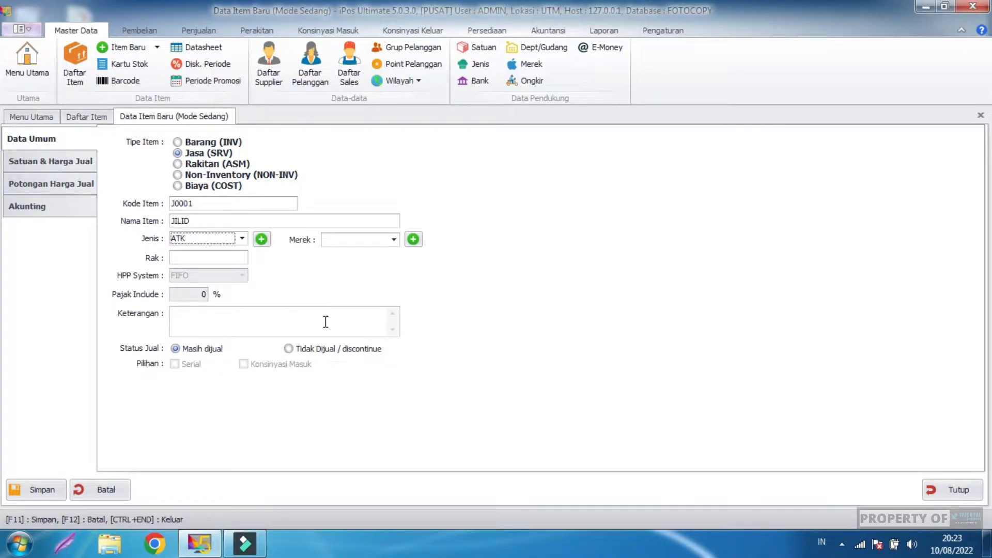
Step: Set the base unit (Satuan Dasar) of the JILID service item to PCS
{"action": "left_click", "coordinate": [35, 163]}
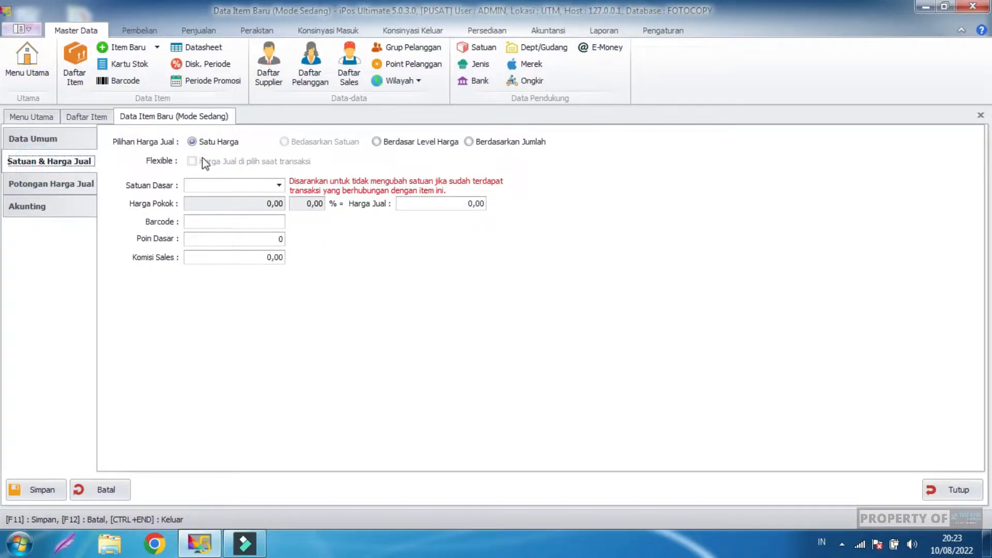
{"action": "left_click", "coordinate": [279, 186]}
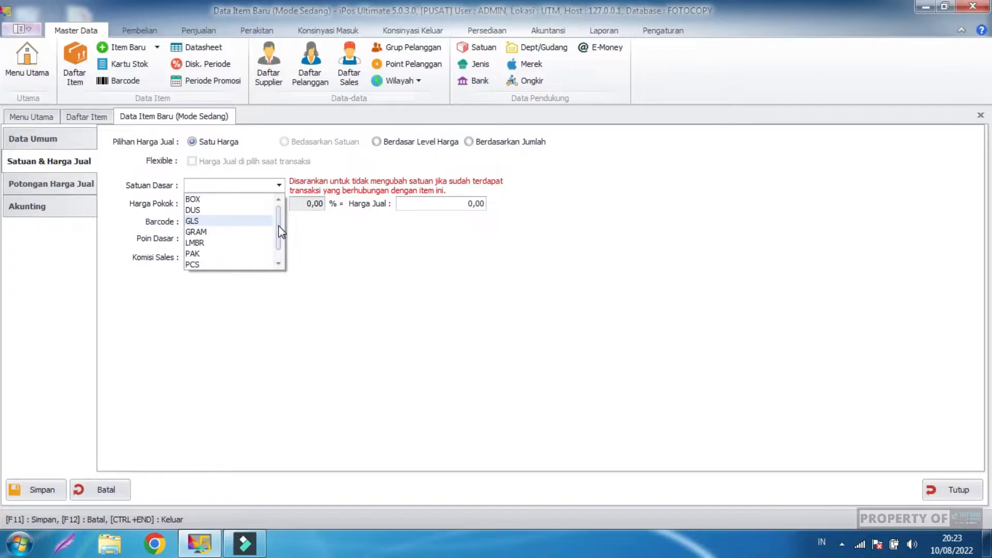
{"action": "scroll", "coordinate": [278, 226], "scroll_direction": "down", "scroll_amount": 1}
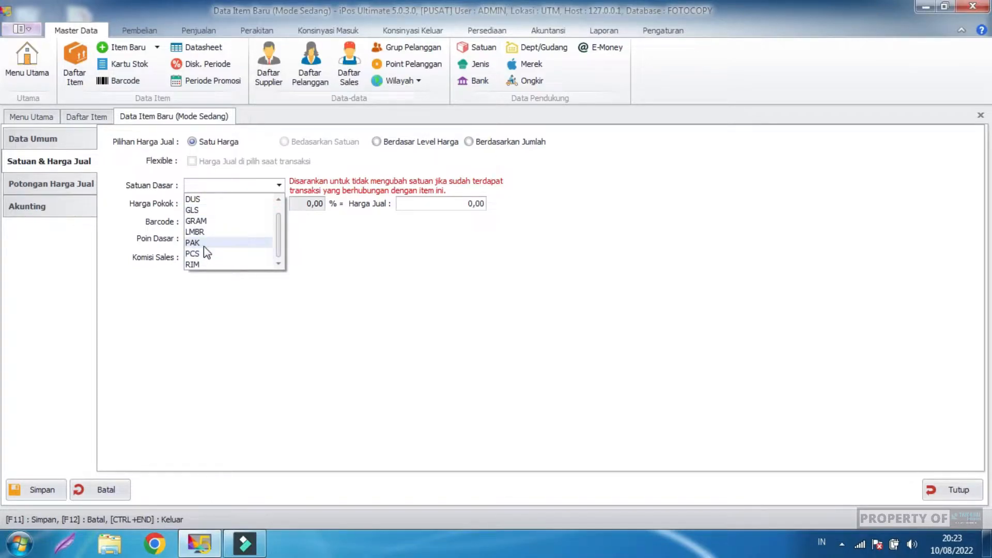
{"action": "scroll", "coordinate": [205, 251], "scroll_direction": "up", "scroll_amount": 1}
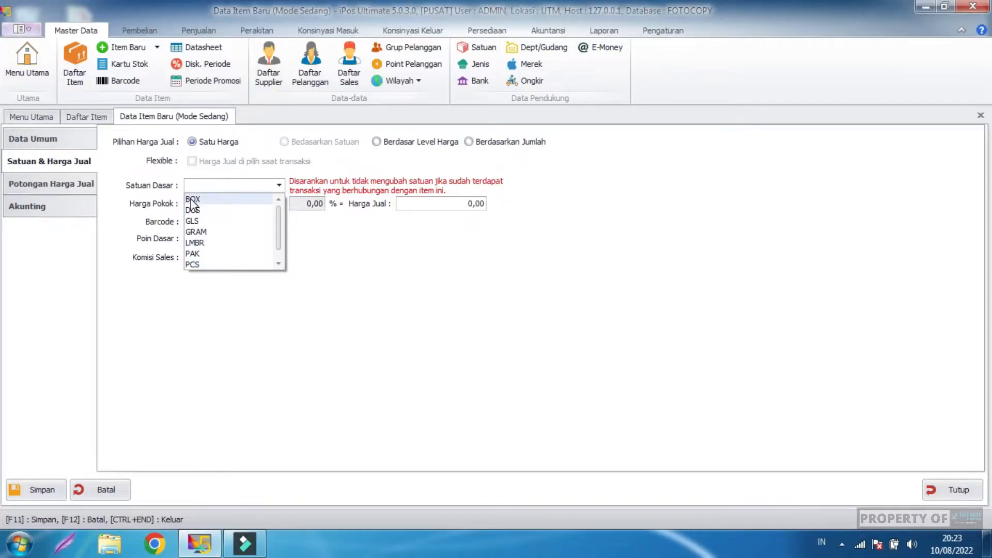
{"action": "scroll", "coordinate": [217, 252], "scroll_direction": "down", "scroll_amount": 1}
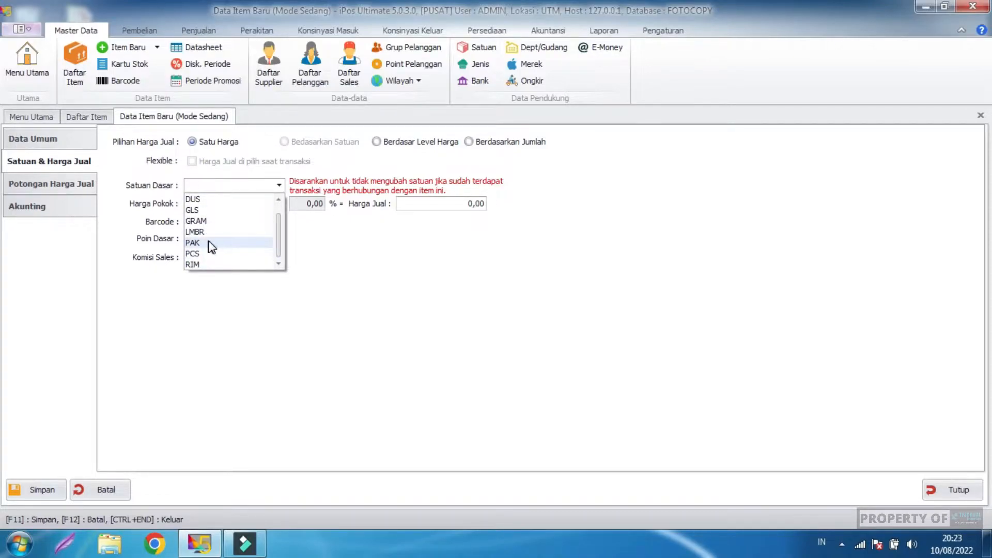
{"action": "scroll", "coordinate": [209, 243], "scroll_direction": "up", "scroll_amount": 1}
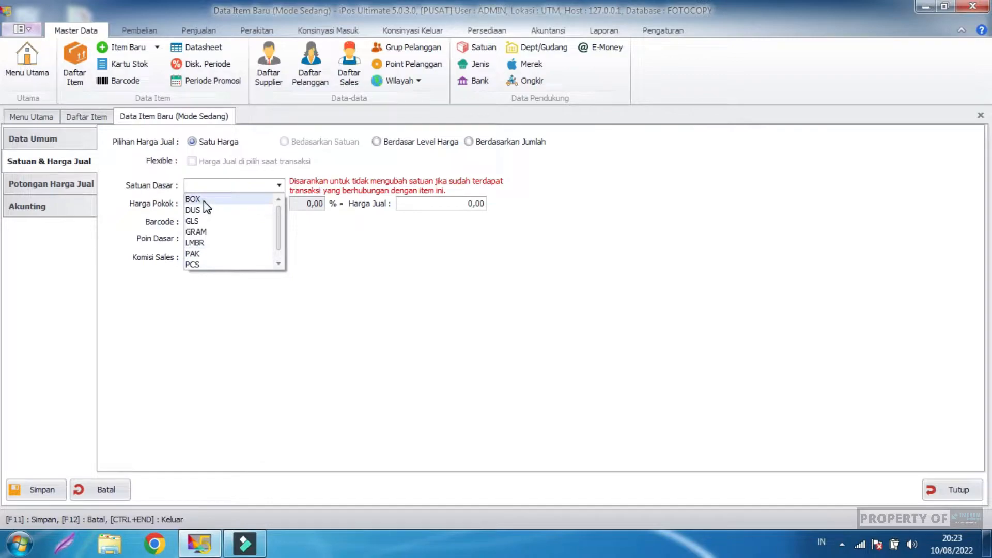
{"action": "left_click", "coordinate": [205, 199]}
{"action": "left_click", "coordinate": [280, 186]}
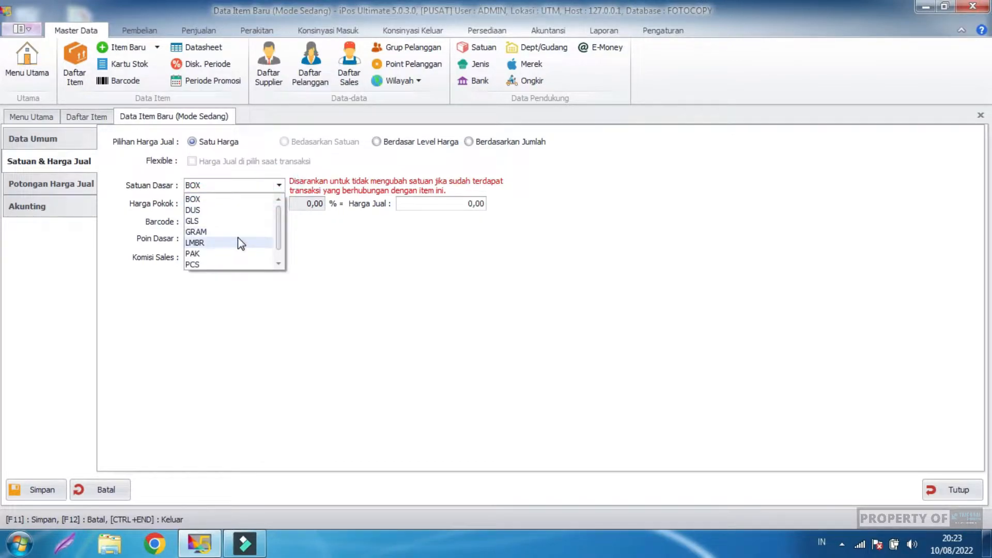
{"action": "left_click", "coordinate": [277, 185]}
{"action": "left_click", "coordinate": [277, 185]}
{"action": "scroll", "coordinate": [260, 246], "scroll_direction": "down", "scroll_amount": 1}
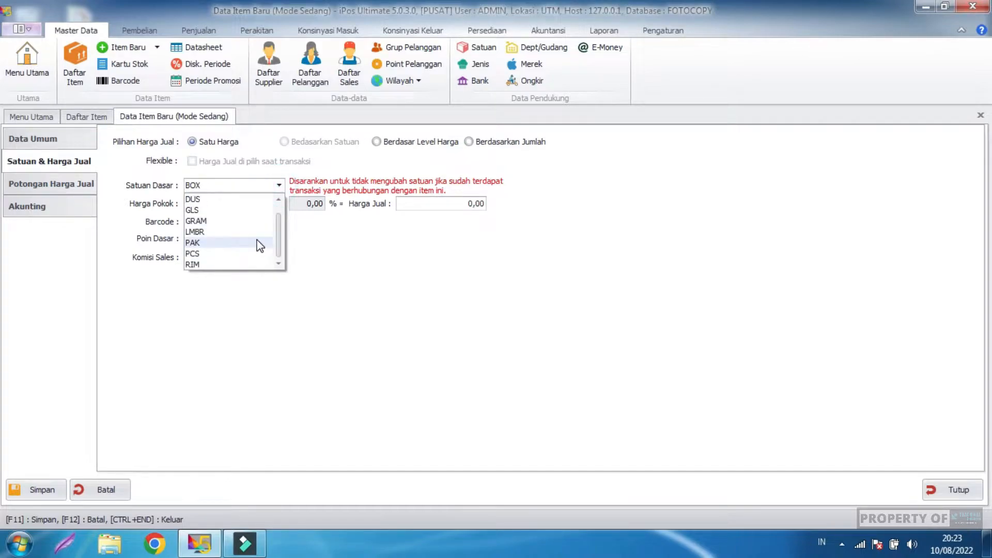
{"action": "left_click", "coordinate": [231, 253]}
{"action": "left_click", "coordinate": [380, 267]}
{"action": "left_click", "coordinate": [381, 268]}
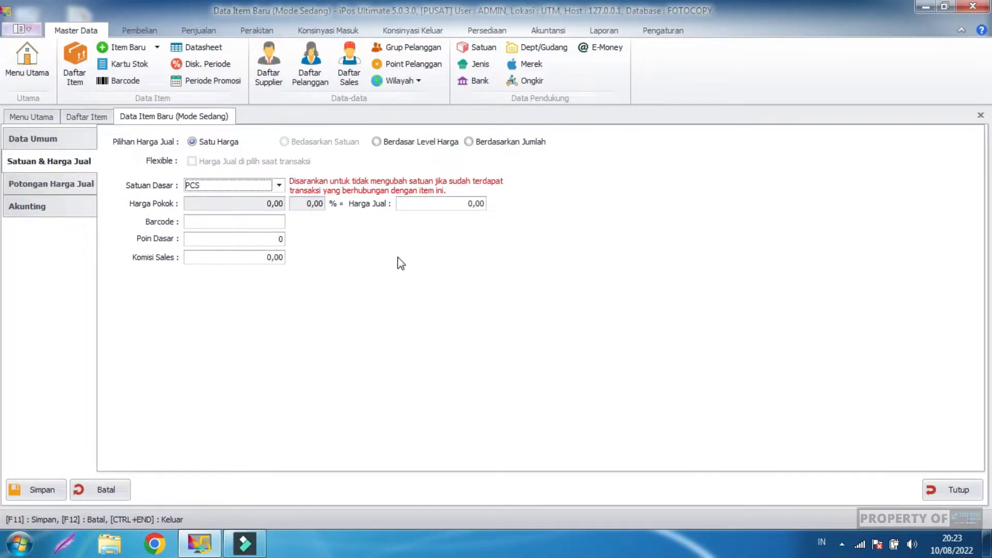
Step: Save the JILID item and continue with a blank new item
{"action": "left_click", "coordinate": [32, 495]}
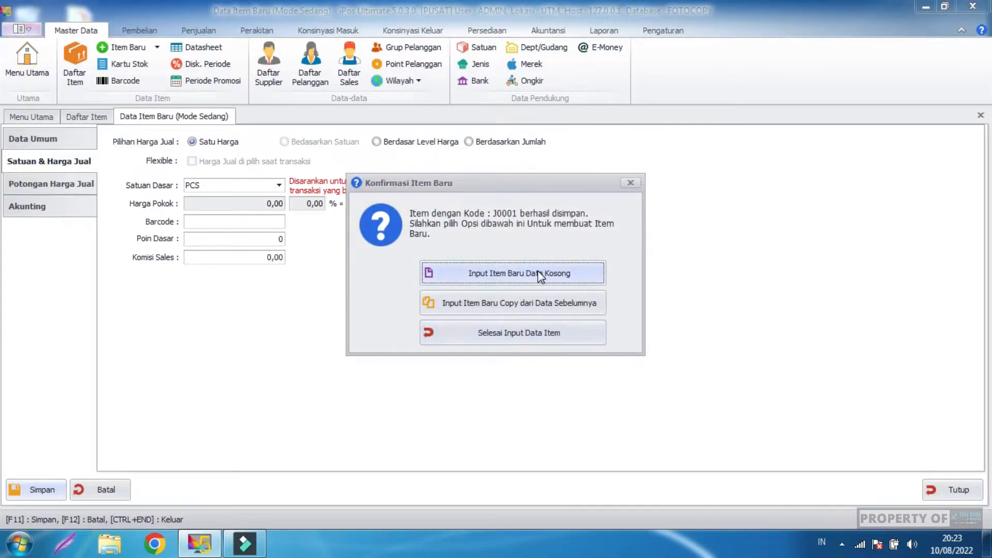
{"action": "left_click", "coordinate": [538, 271]}
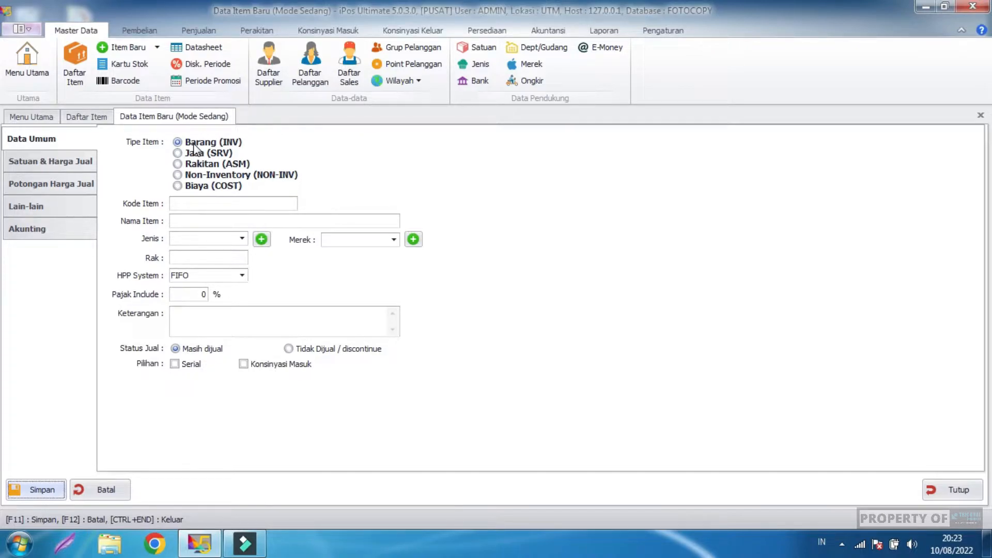
Step: Define the new goods item (Barang) with code HVS0001, name HVS and category ATK
{"action": "left_click", "coordinate": [197, 202]}
{"action": "type", "text": "HVS0001"}
{"action": "key", "text": "Return"}
{"action": "type", "text": "HVS"}
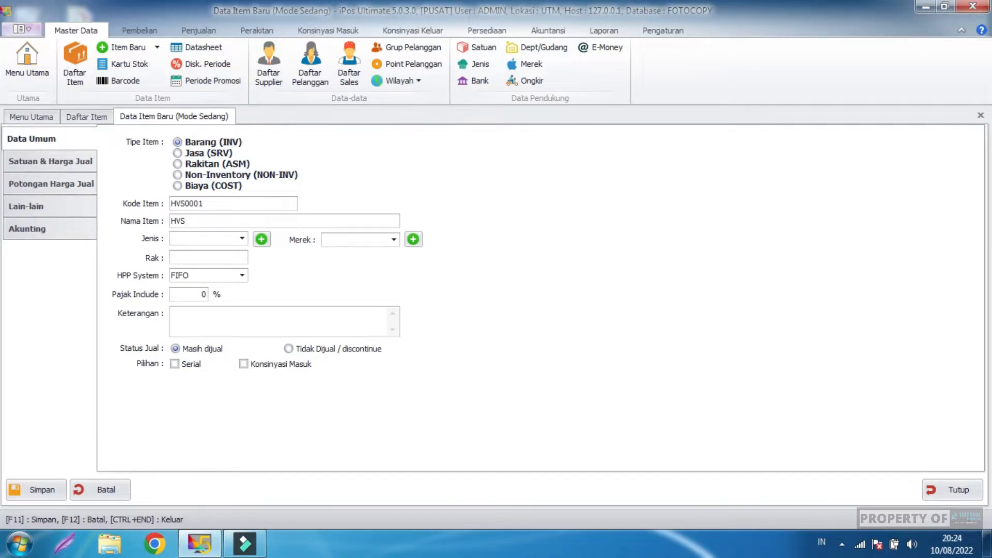
{"action": "left_click", "coordinate": [219, 240]}
{"action": "left_click", "coordinate": [201, 274]}
Step: Price the HVS item by unit (Bedasarkan Satuan) and set its base unit to LMBR
{"action": "left_click", "coordinate": [66, 163]}
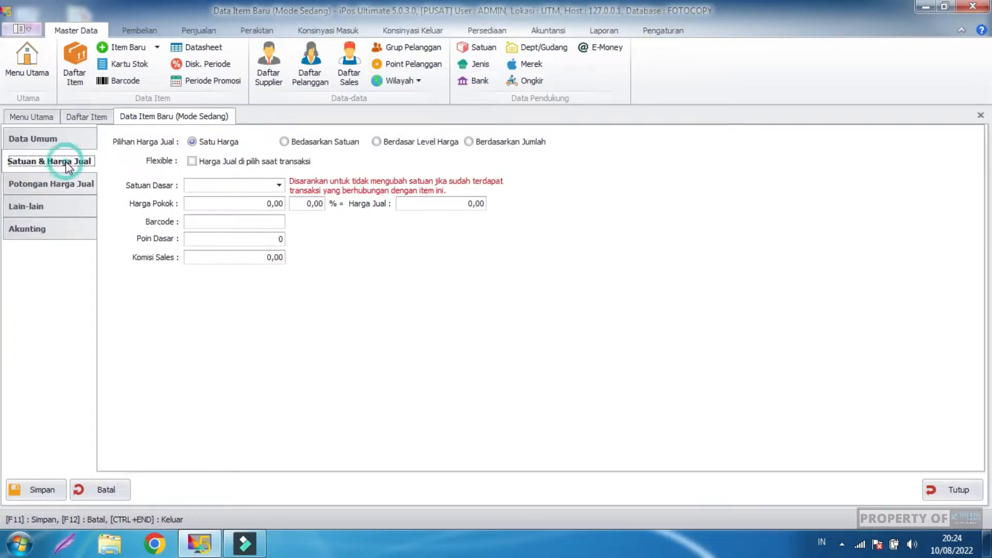
{"action": "left_click", "coordinate": [309, 140]}
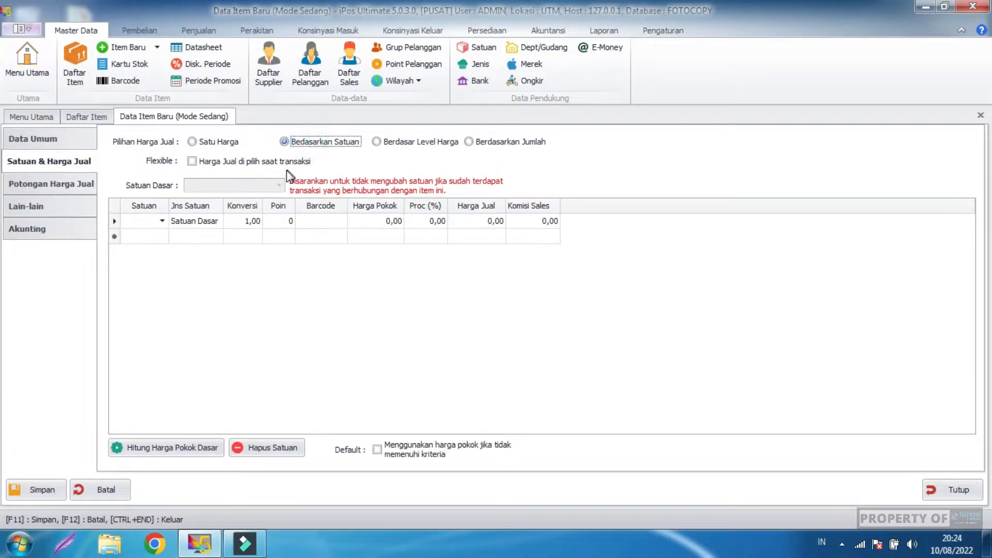
{"action": "left_click", "coordinate": [162, 219]}
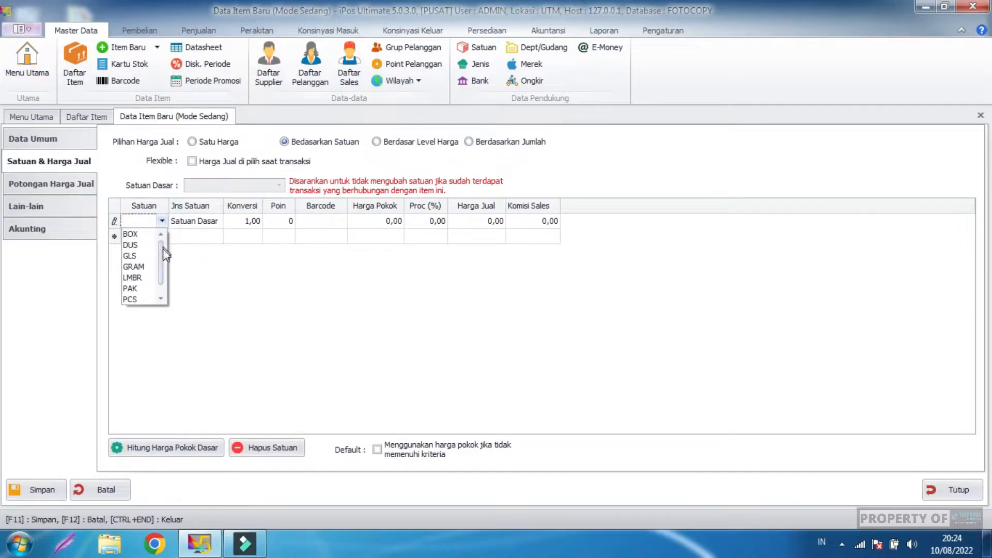
{"action": "left_click_drag", "start_coordinate": [159, 267], "coordinate": [159, 281]}
{"action": "left_click", "coordinate": [132, 267]}
Step: Add RIM as a conversion unit of the HVS item with a conversion of 500
{"action": "left_click", "coordinate": [146, 235]}
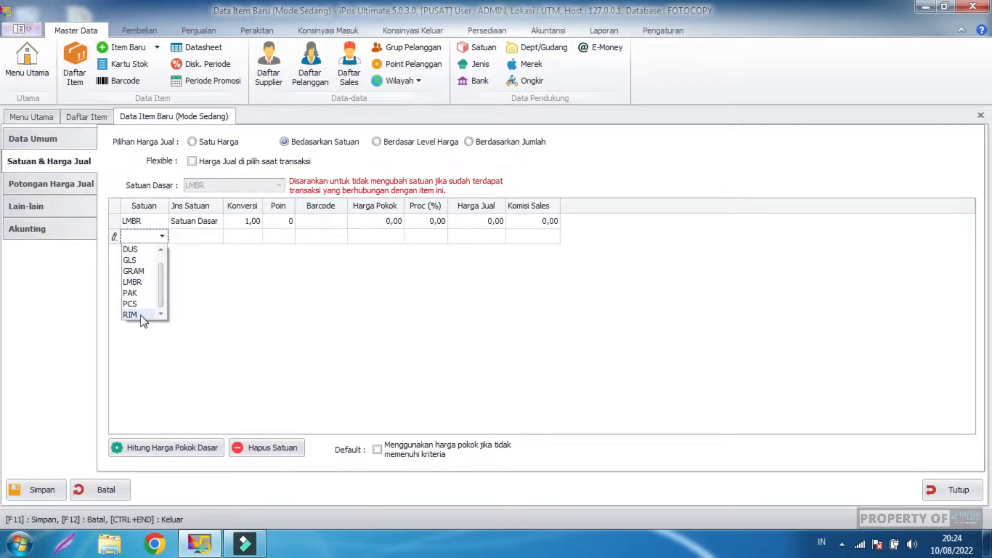
{"action": "left_click", "coordinate": [141, 316]}
{"action": "left_click", "coordinate": [161, 237]}
{"action": "left_click", "coordinate": [137, 236]}
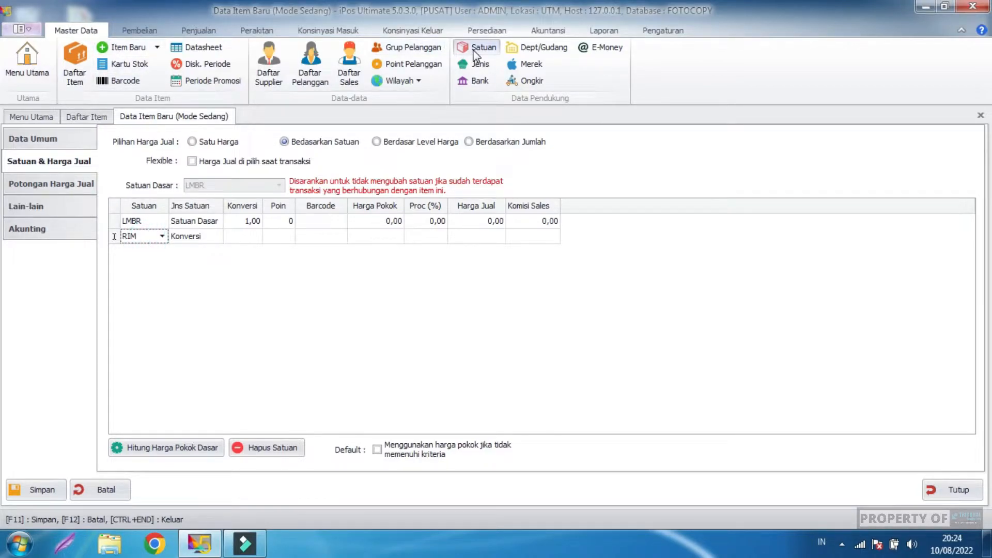
{"action": "left_click", "coordinate": [149, 271]}
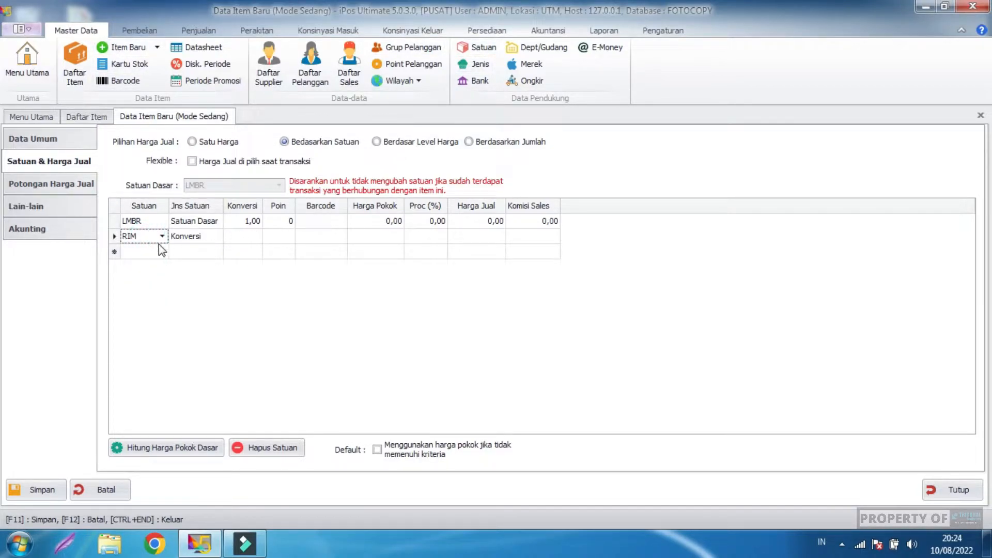
{"action": "left_click", "coordinate": [242, 236]}
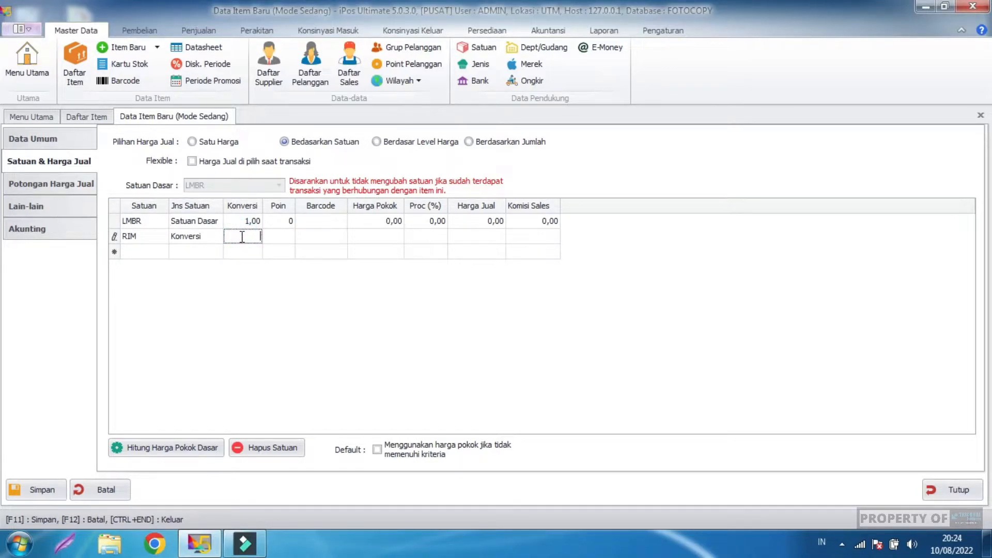
{"action": "type", "text": "500"}
Step: Set the cost price (Harga Pokok) of the RIM unit to 70.000
{"action": "left_click", "coordinate": [388, 237]}
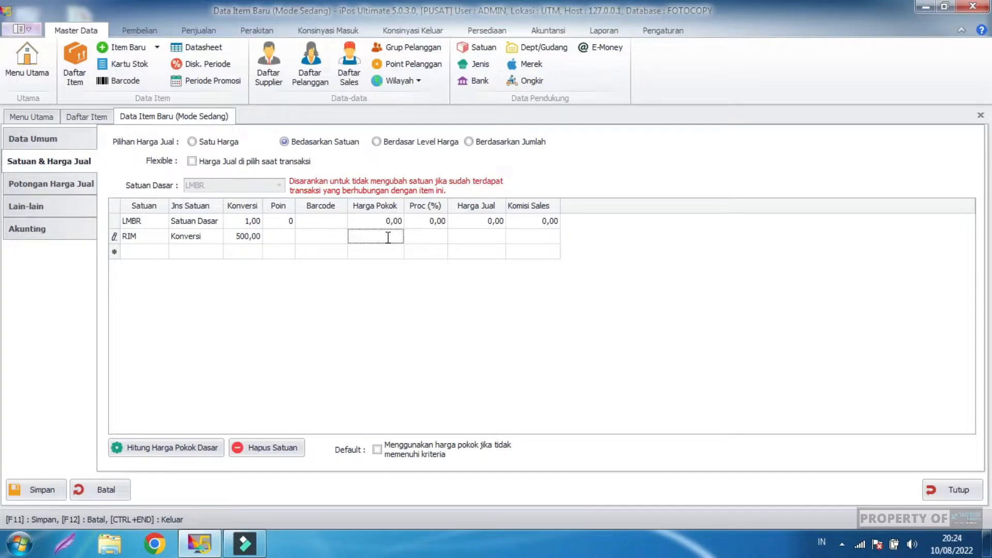
{"action": "type", "text": "700000,00"}
{"action": "left_click", "coordinate": [463, 238]}
{"action": "left_click", "coordinate": [463, 237]}
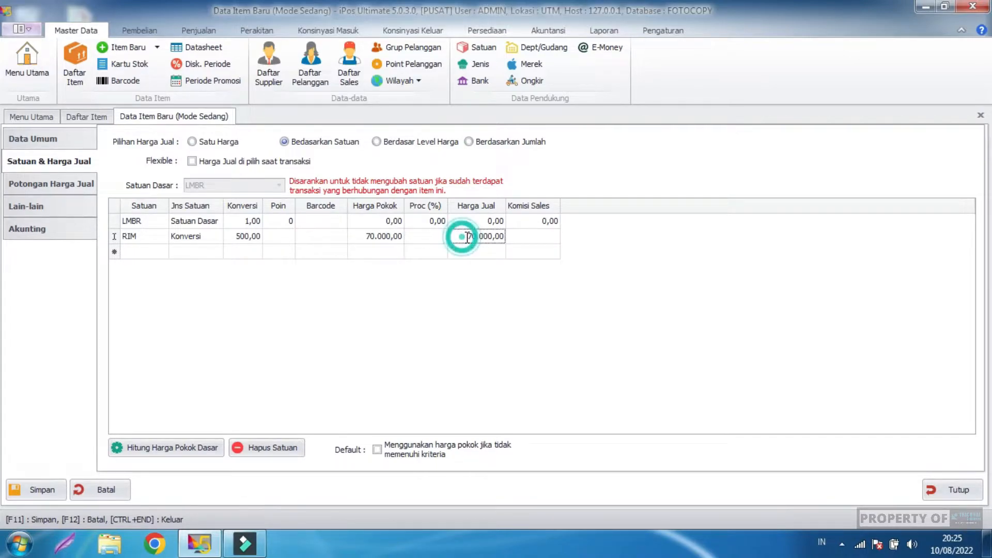
Step: Try a markup (Proc) of 10% on the RIM unit
{"action": "left_click", "coordinate": [439, 236]}
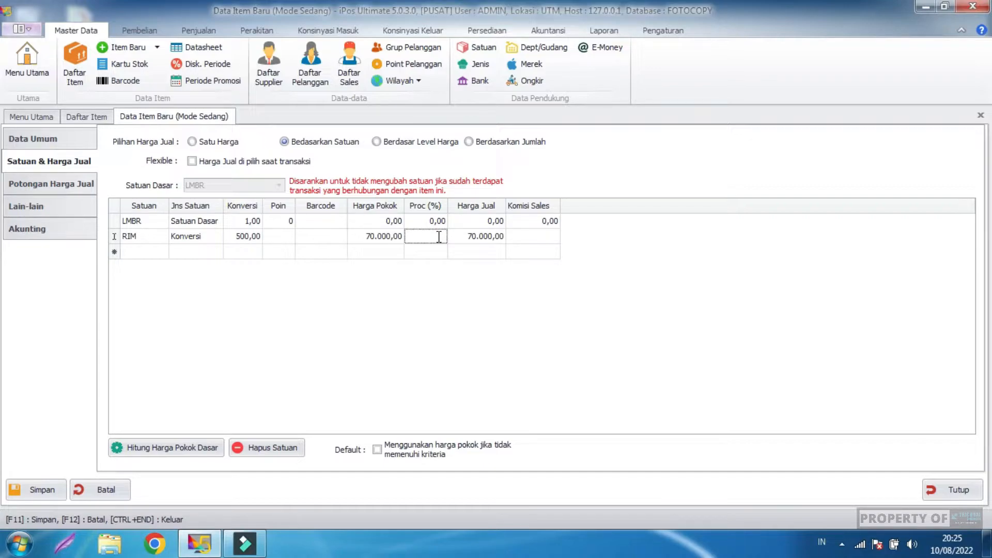
{"action": "type", "text": "10"}
{"action": "left_click", "coordinate": [443, 284]}
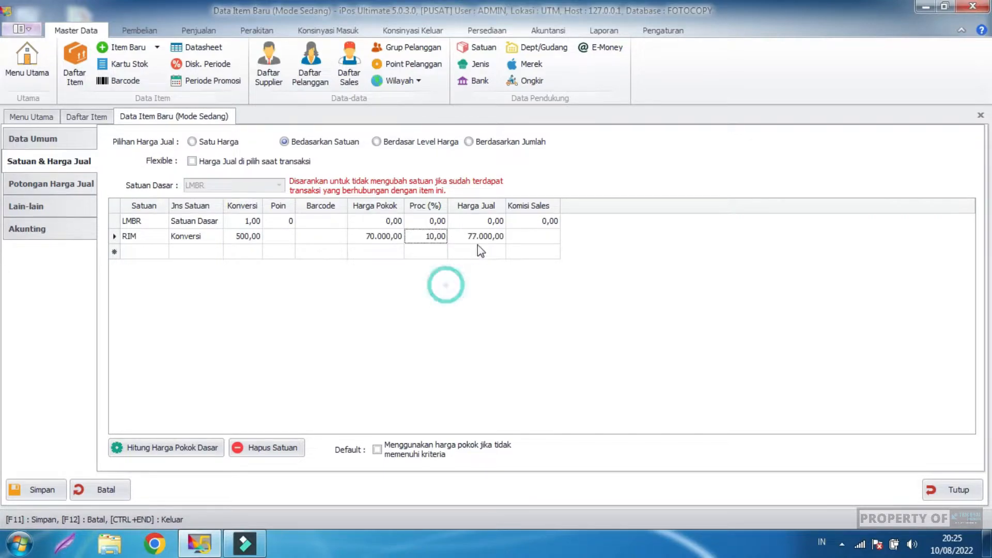
Step: Set the selling price (Harga Jual) of the RIM unit to 80.000
{"action": "left_click", "coordinate": [465, 236]}
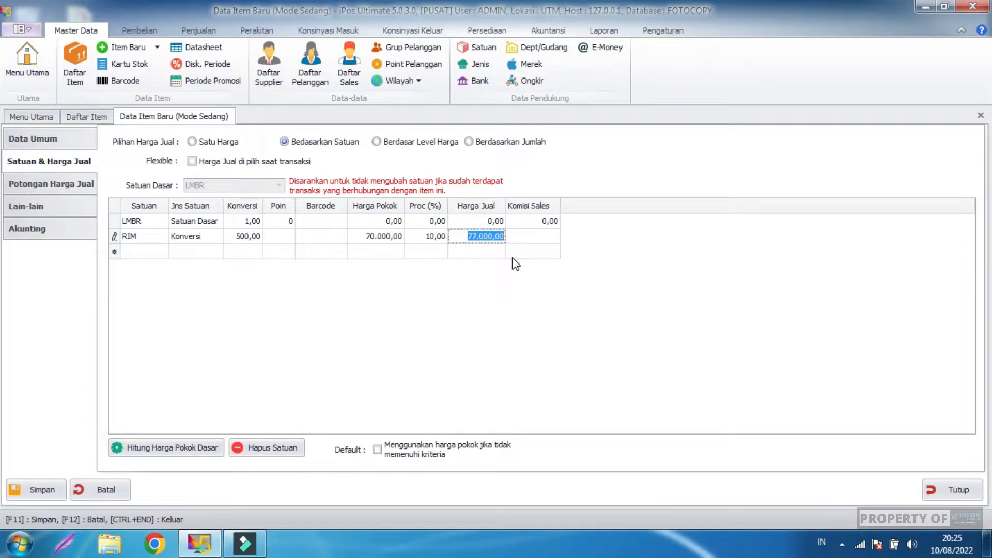
{"action": "type", "text": "80000"}
{"action": "left_click", "coordinate": [501, 317]}
{"action": "left_click", "coordinate": [442, 304]}
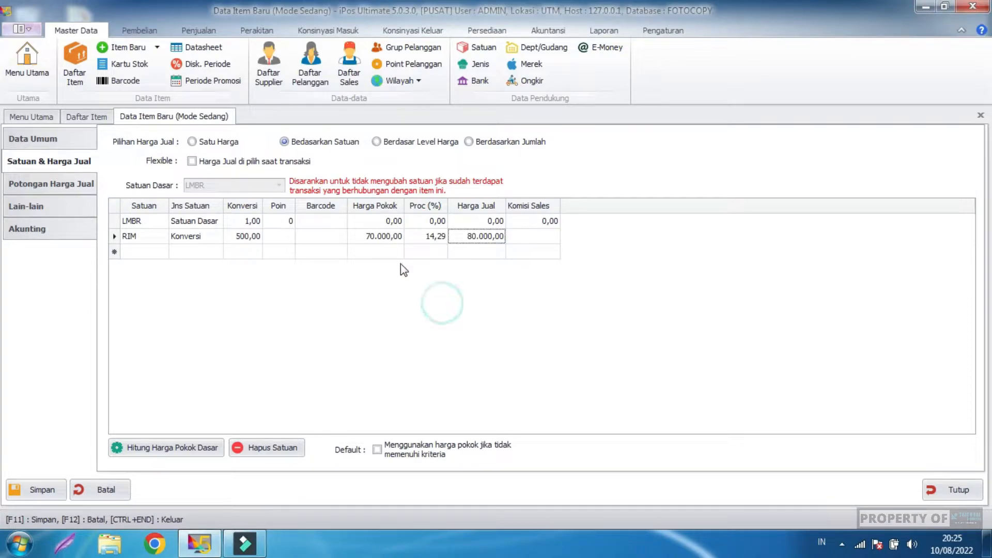
Step: Calculate the LMBR base cost price from the RIM unit and apply it
{"action": "left_click", "coordinate": [382, 222]}
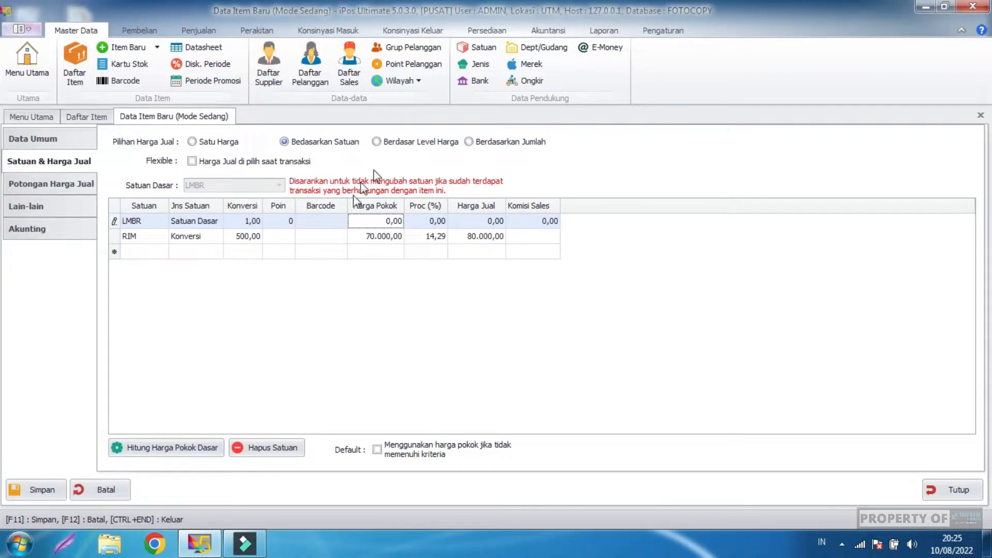
{"action": "left_click", "coordinate": [201, 451]}
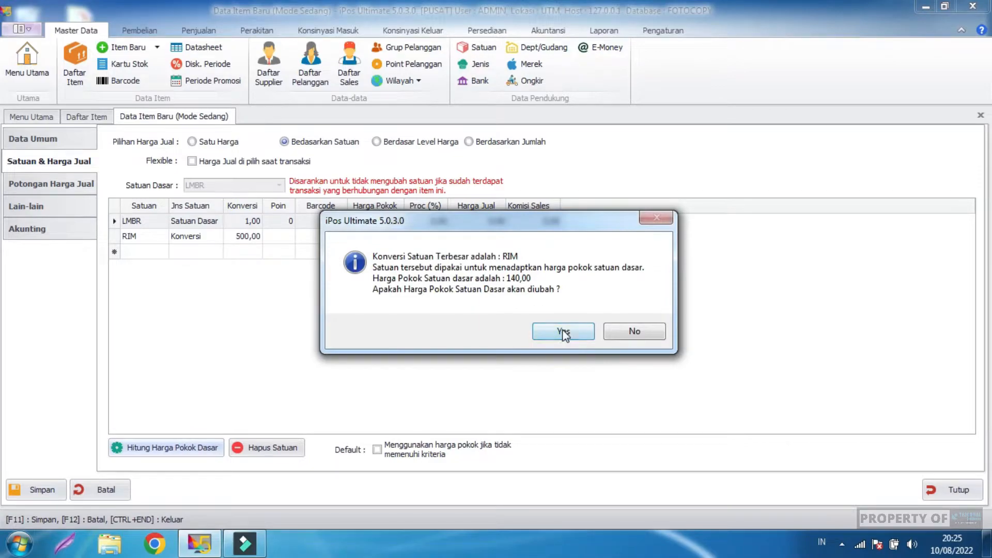
{"action": "left_click", "coordinate": [563, 330]}
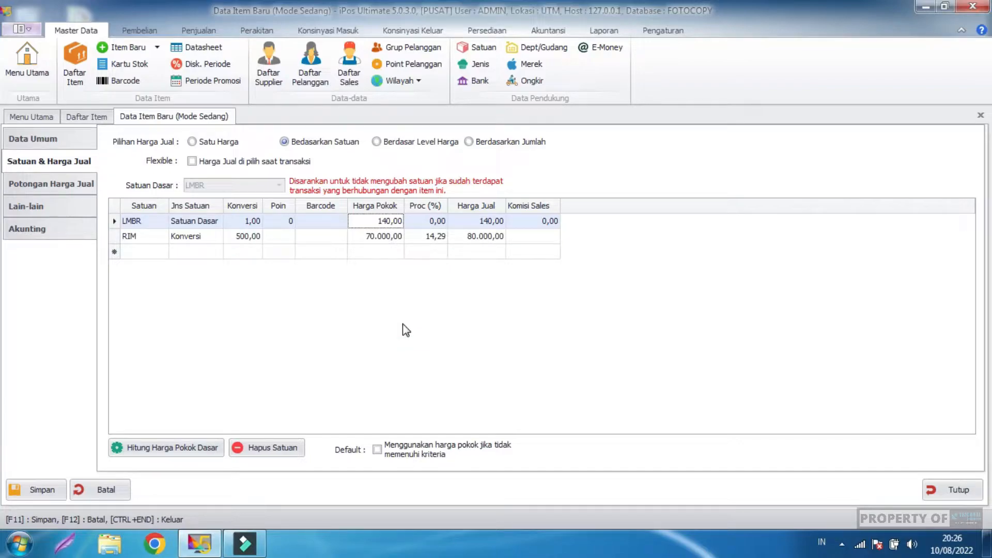
Step: Try a minimum stock (Stok Minimum) of 100 for the HVS item and reset it to 0
{"action": "left_click", "coordinate": [23, 187]}
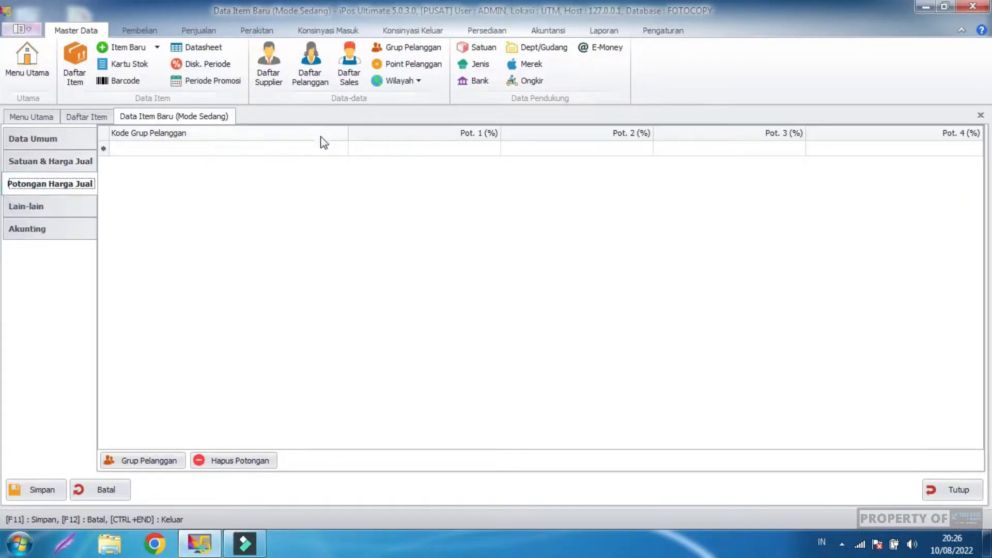
{"action": "left_click", "coordinate": [58, 214]}
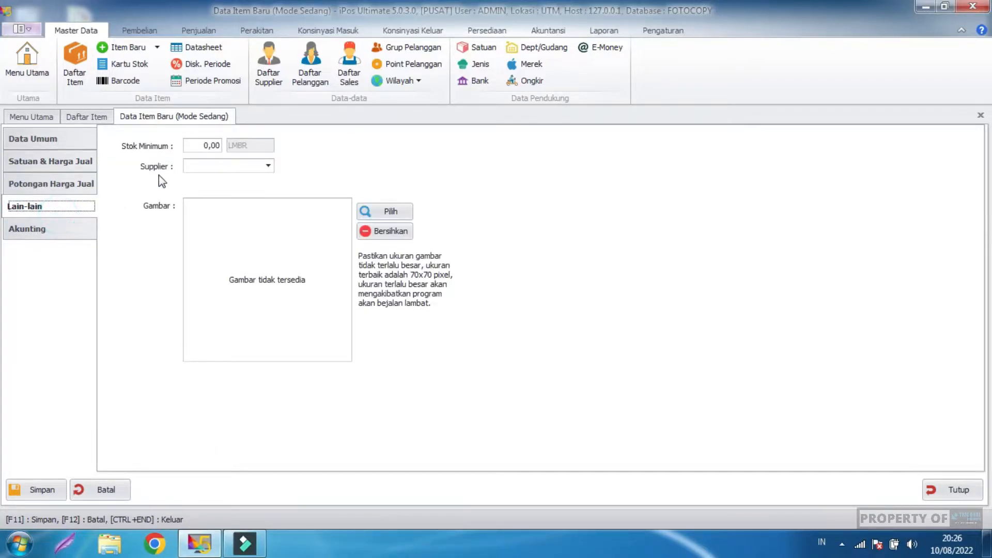
{"action": "left_click", "coordinate": [201, 145]}
{"action": "type", "text": "100"}
{"action": "double_click", "coordinate": [193, 145]}
{"action": "type", "text": "0"}
Step: Review the accounting settings, save the HVS item and continue with a blank new item
{"action": "left_click", "coordinate": [60, 228]}
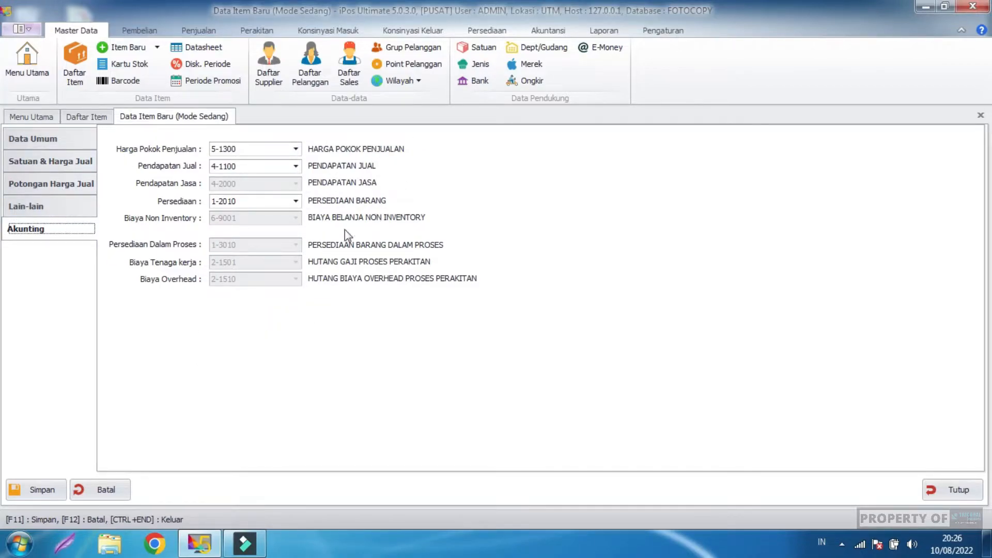
{"action": "left_click", "coordinate": [44, 487]}
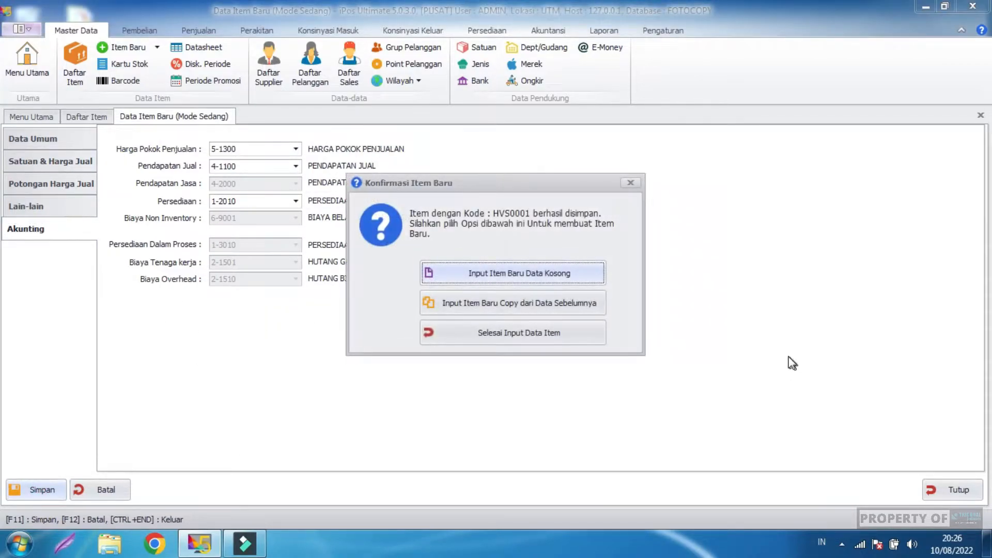
{"action": "left_click", "coordinate": [488, 271]}
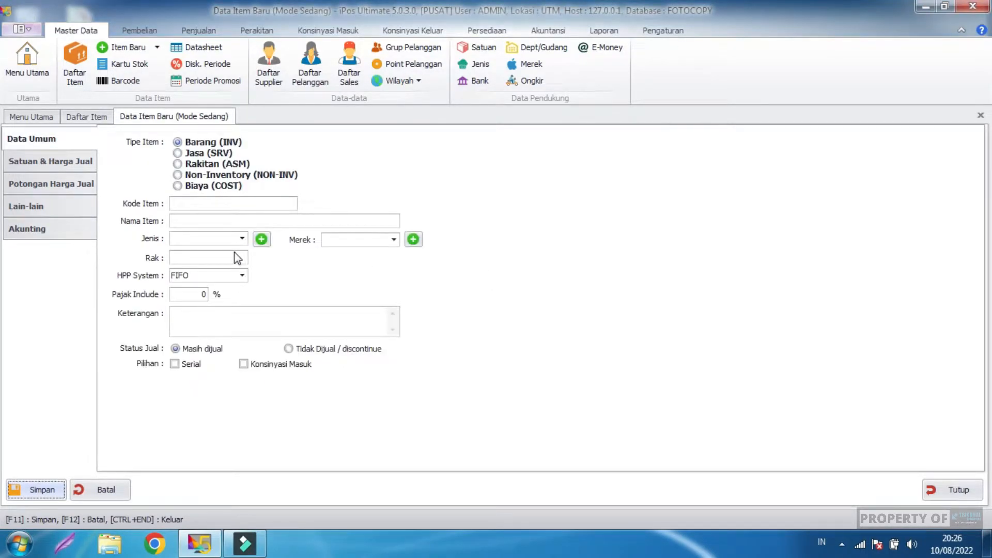
Step: Define the new goods item with code LAK0001, name LAKBAN and category ALT
{"action": "left_click", "coordinate": [204, 204]}
{"action": "type", "text": "LAK"}
{"action": "type", "text": "0001"}
{"action": "type", "text": "BAN"}
{"action": "key", "text": "Tab"}
{"action": "left_click", "coordinate": [240, 239]}
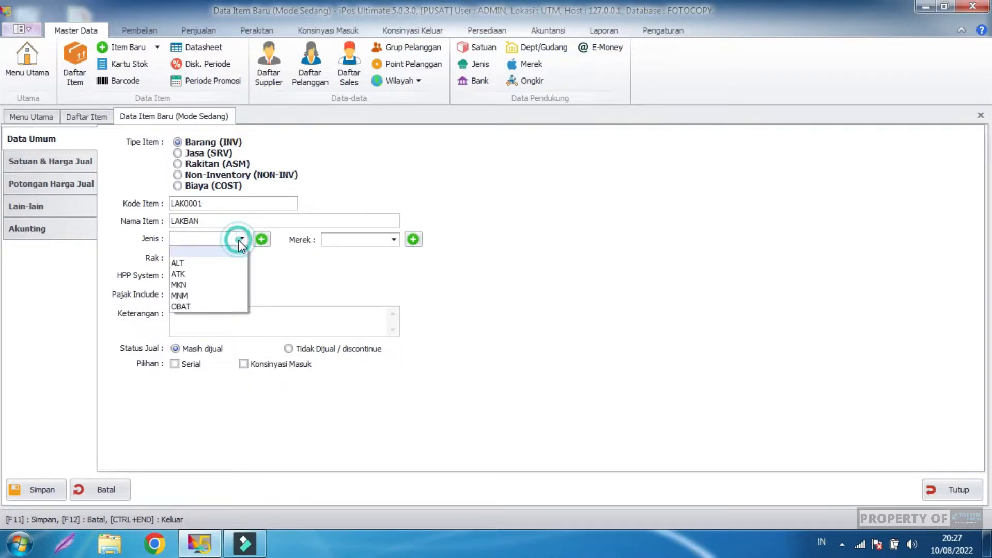
{"action": "left_click", "coordinate": [213, 264]}
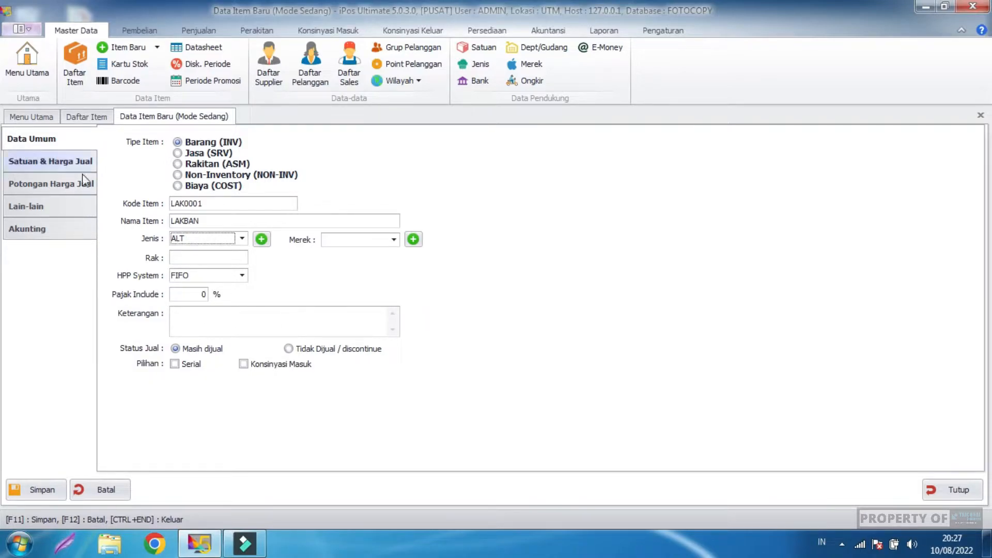
Step: Set the base unit (Satuan Dasar) of the LAKBAN item to PCS
{"action": "left_click", "coordinate": [51, 163]}
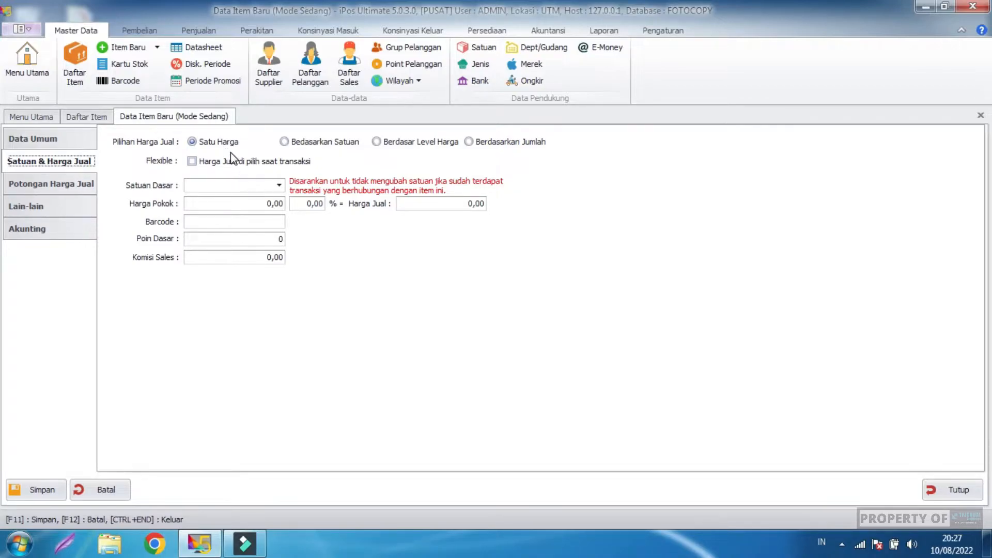
{"action": "left_click", "coordinate": [277, 186]}
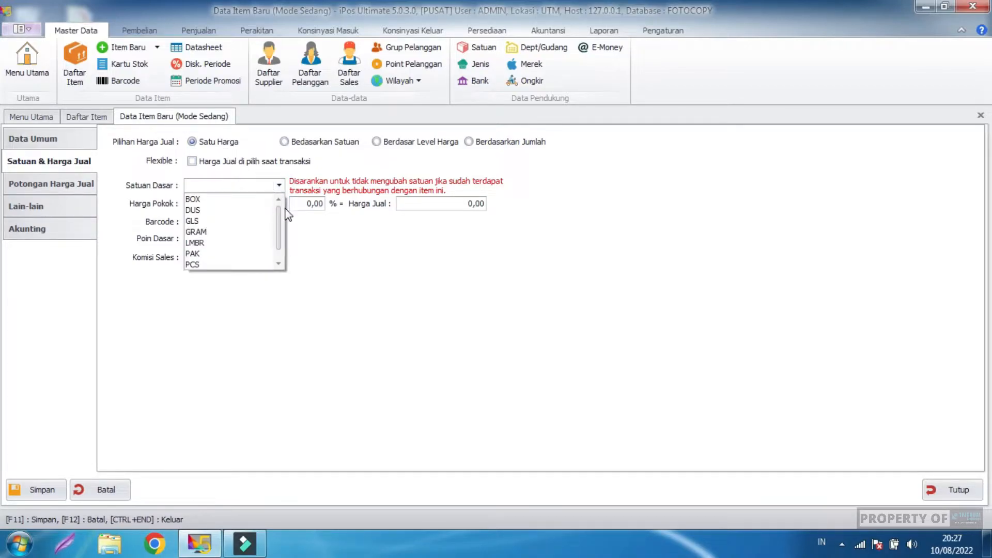
{"action": "scroll", "coordinate": [282, 223], "scroll_direction": "down", "scroll_amount": 1}
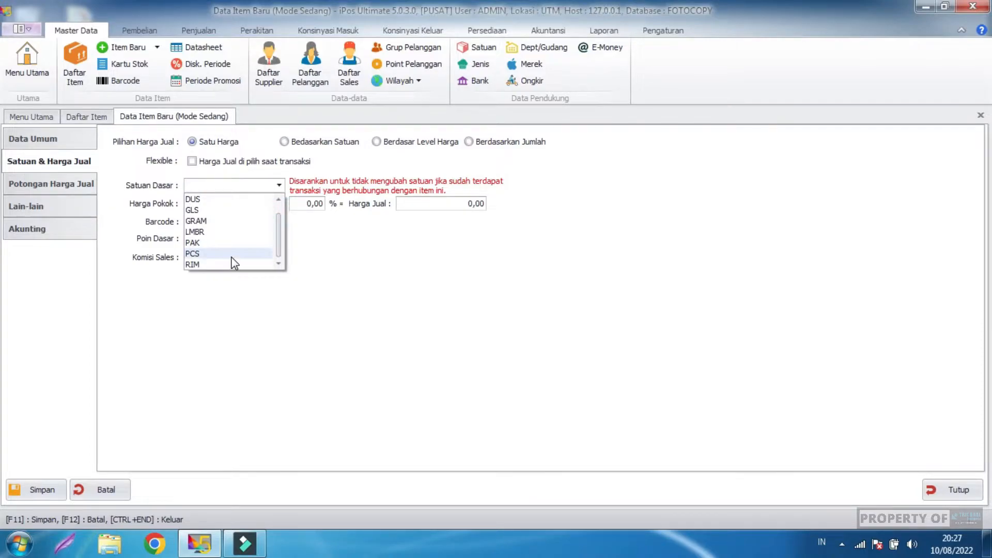
{"action": "scroll", "coordinate": [231, 255], "scroll_direction": "up", "scroll_amount": 1}
{"action": "scroll", "coordinate": [230, 256], "scroll_direction": "down", "scroll_amount": 1}
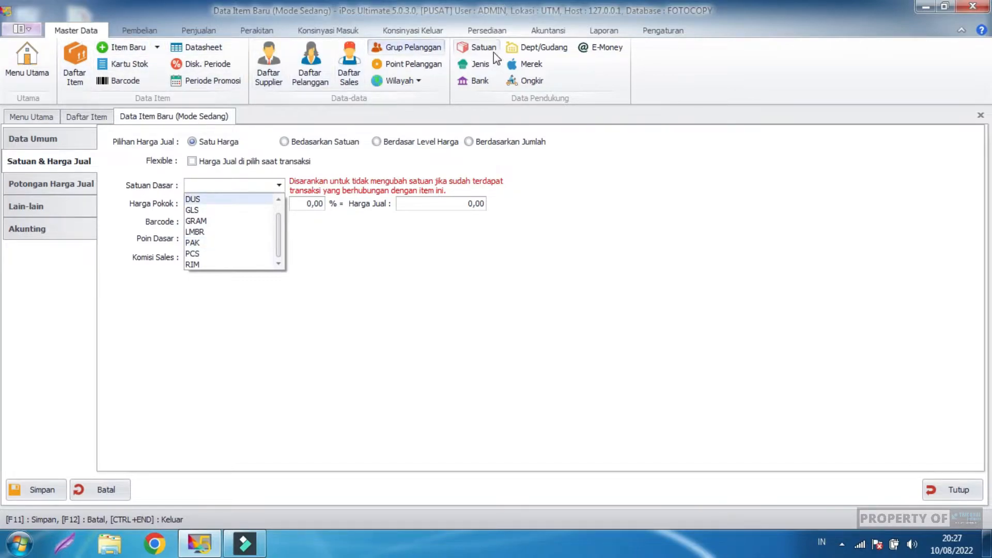
{"action": "left_click", "coordinate": [212, 254]}
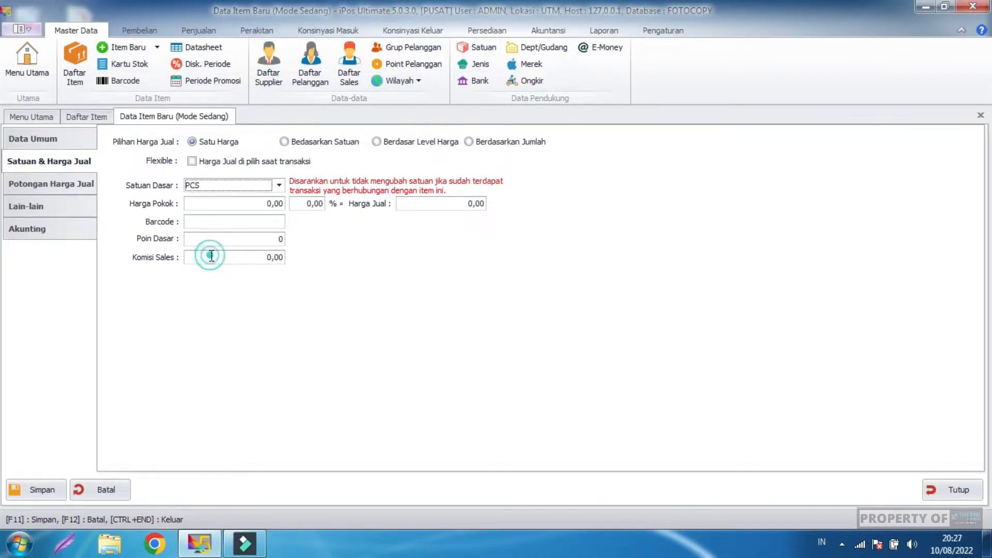
Step: Set the LAKBAN item's cost price (Harga Pokok) to 3000 and its selling price (Harga Jual) to 4000
{"action": "left_click", "coordinate": [257, 201]}
{"action": "left_click", "coordinate": [272, 202]}
{"action": "type", "text": "3000"}
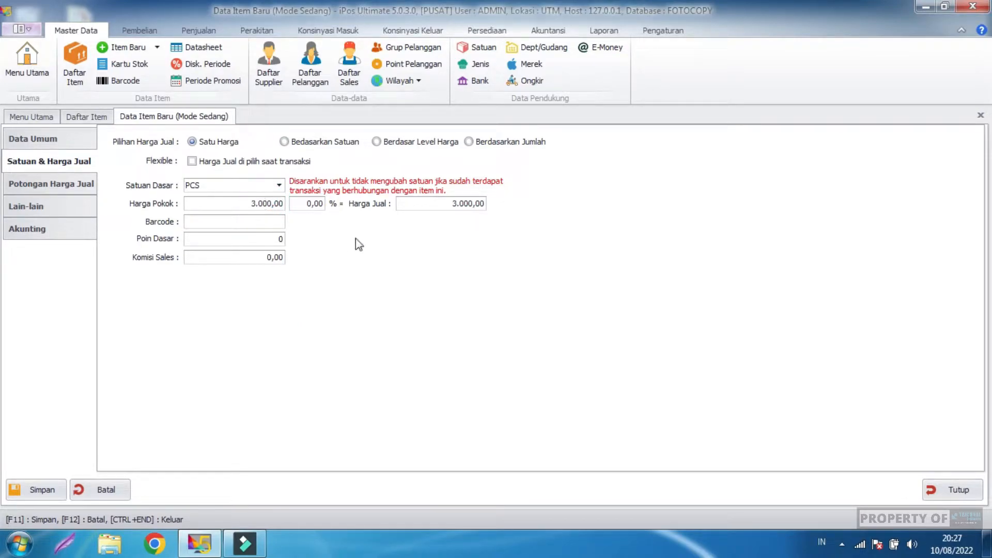
{"action": "double_click", "coordinate": [439, 202]}
{"action": "left_click_drag", "start_coordinate": [482, 219], "coordinate": [511, 227]}
{"action": "type", "text": "4000"}
{"action": "left_click", "coordinate": [395, 233]}
{"action": "left_click", "coordinate": [305, 205]}
{"action": "left_click", "coordinate": [344, 254]}
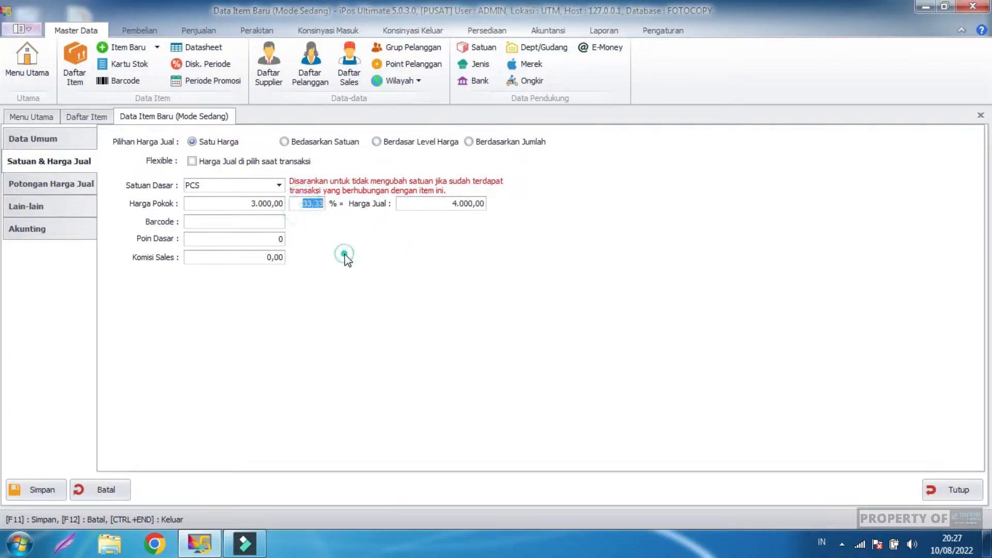
Step: Review the discount, miscellaneous and accounting settings, save the LAKBAN item and continue with a blank new item
{"action": "left_click", "coordinate": [56, 185]}
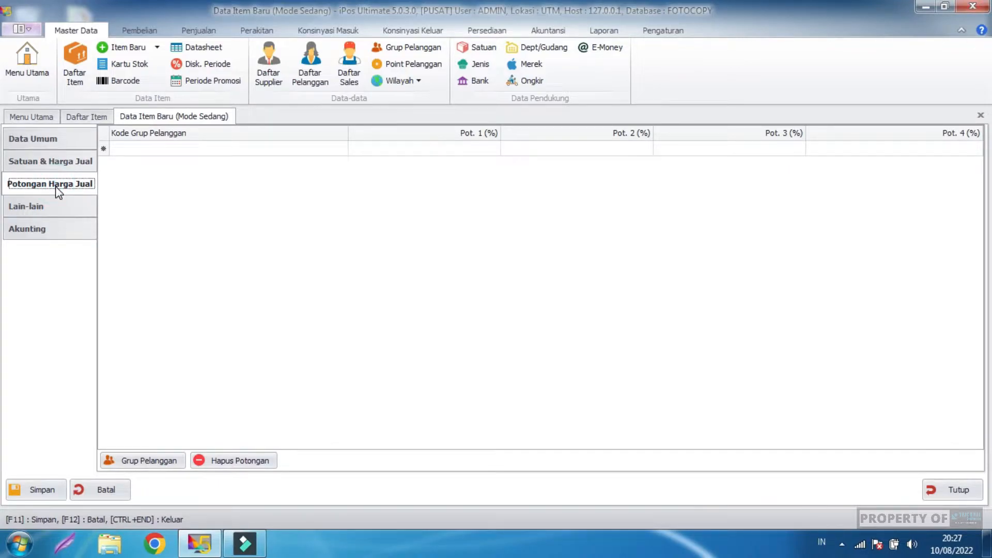
{"action": "left_click", "coordinate": [63, 202]}
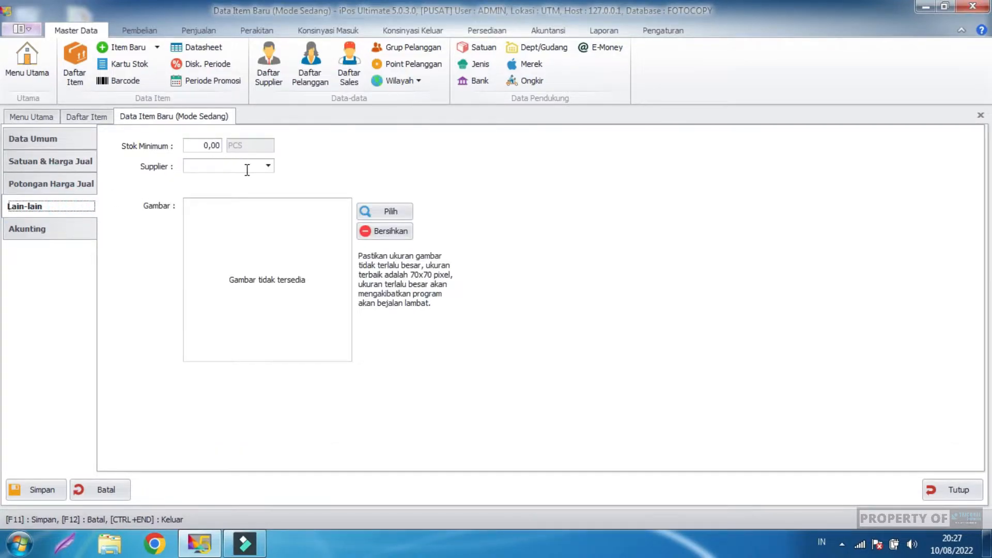
{"action": "left_click", "coordinate": [34, 235]}
{"action": "left_click", "coordinate": [13, 486]}
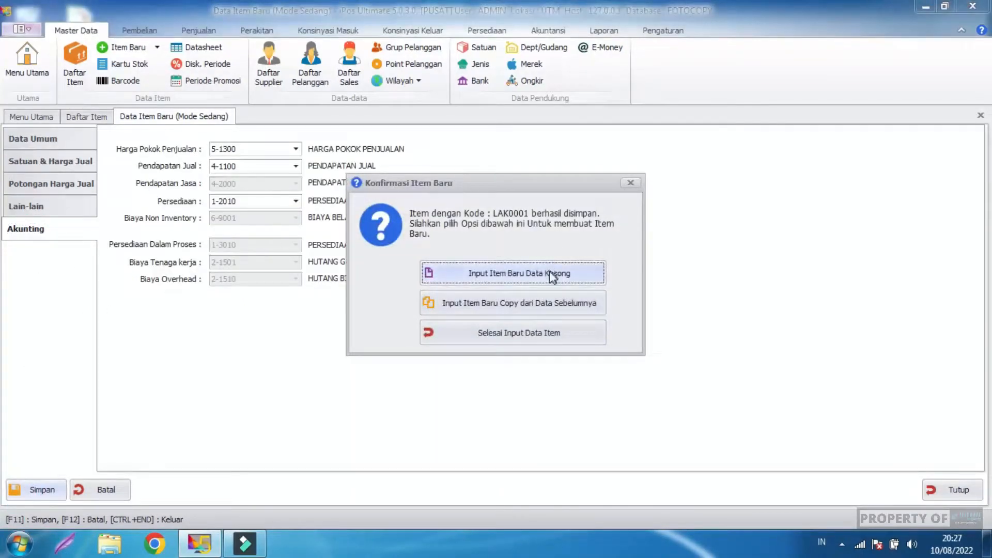
{"action": "left_click", "coordinate": [549, 272]}
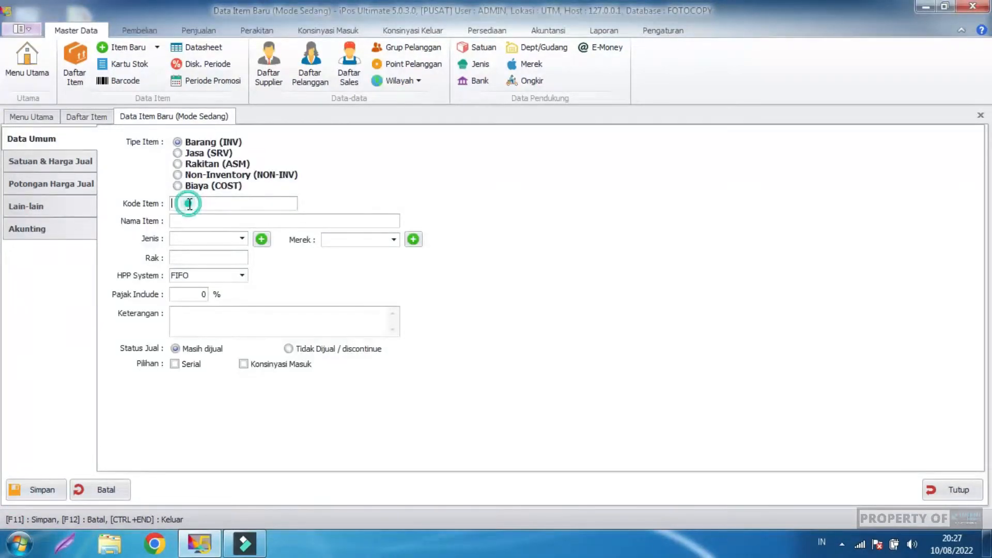
Step: Define the new goods item with code Spi0001, name SPIRAL and category ATK
{"action": "type", "text": "Spi0001"}
{"action": "key", "text": "Return"}
{"action": "type", "text": "SPIRAL"}
{"action": "left_click", "coordinate": [242, 238]}
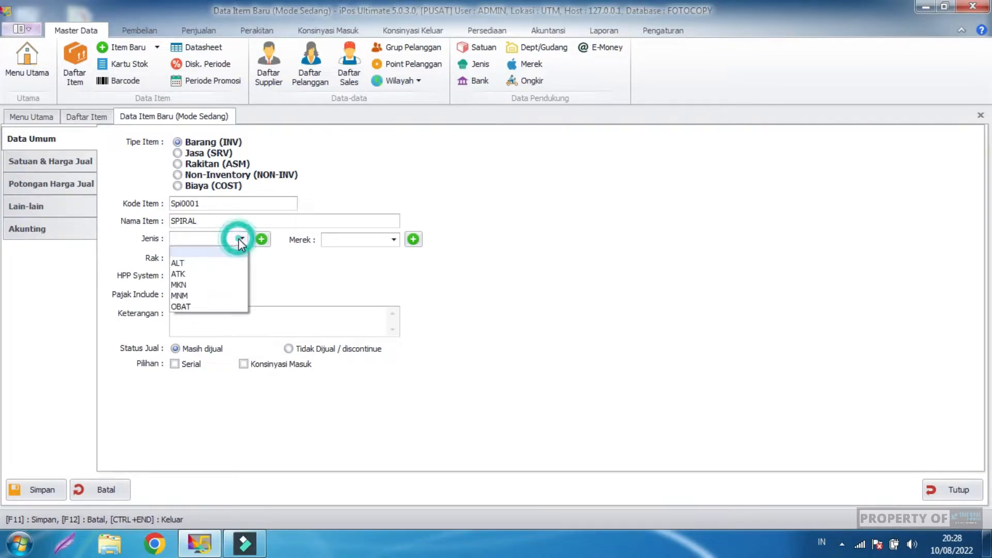
{"action": "left_click", "coordinate": [222, 274]}
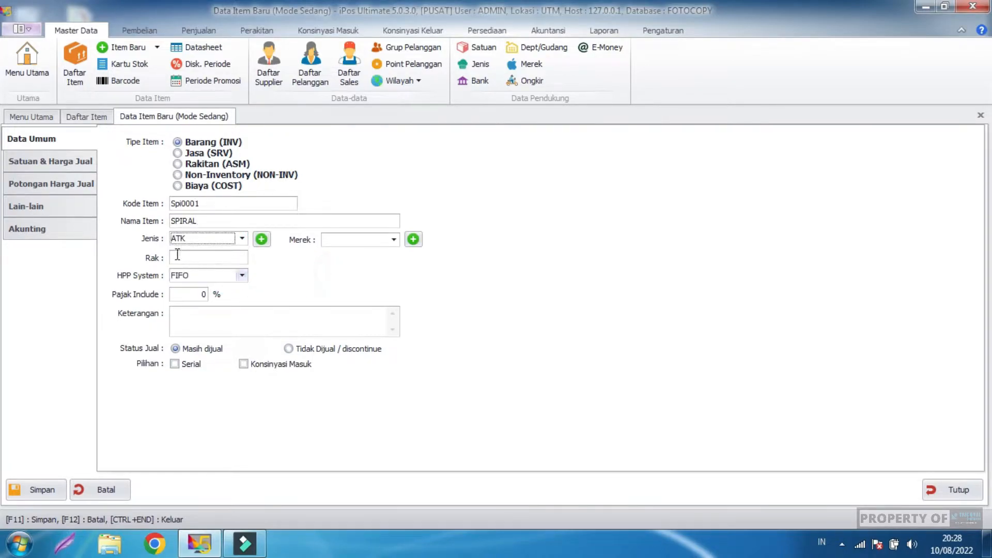
Step: Base the SPIRAL item's selling price on units (Bedasarkan Satuan) and set its base unit to PCS
{"action": "left_click", "coordinate": [64, 162]}
{"action": "left_click", "coordinate": [320, 142]}
{"action": "left_click", "coordinate": [160, 221]}
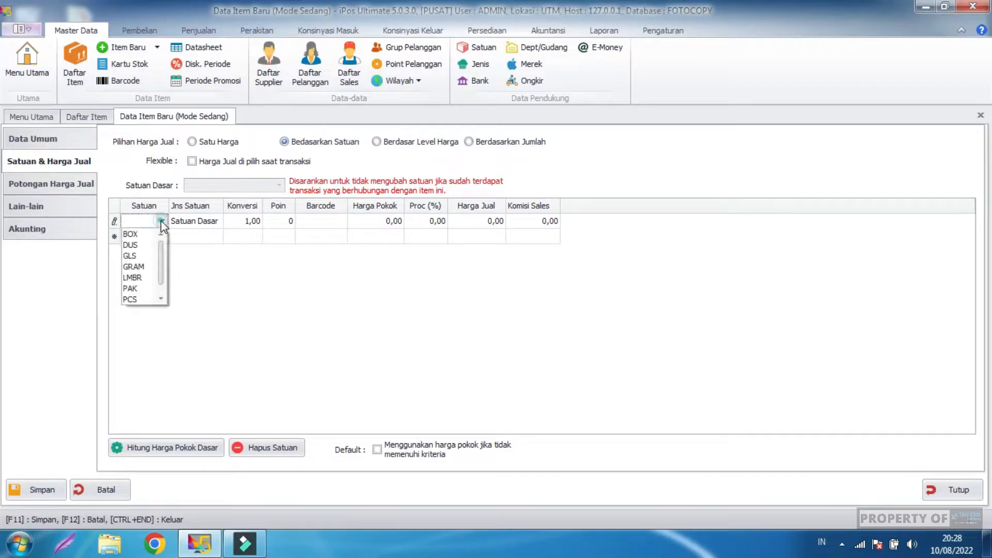
{"action": "left_click", "coordinate": [137, 284]}
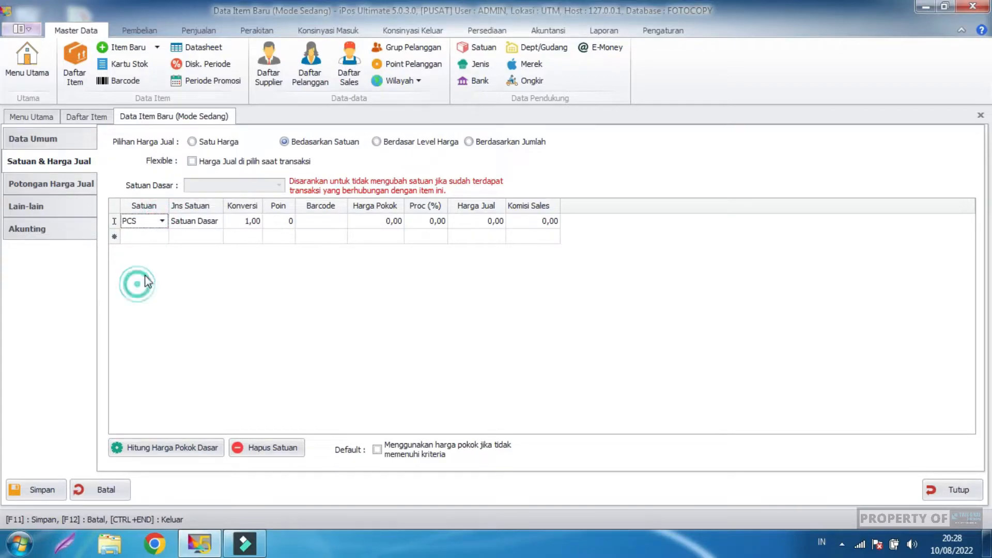
Step: Add PAK as a second unit of the SPIRAL item with a conversion of 20
{"action": "left_click", "coordinate": [162, 236]}
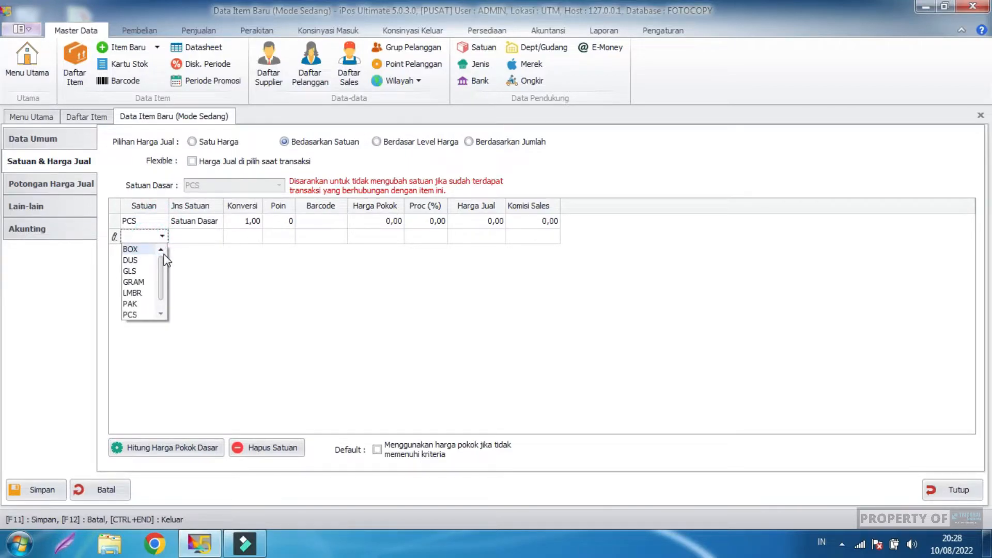
{"action": "scroll", "coordinate": [164, 270], "scroll_direction": "down", "scroll_amount": 1}
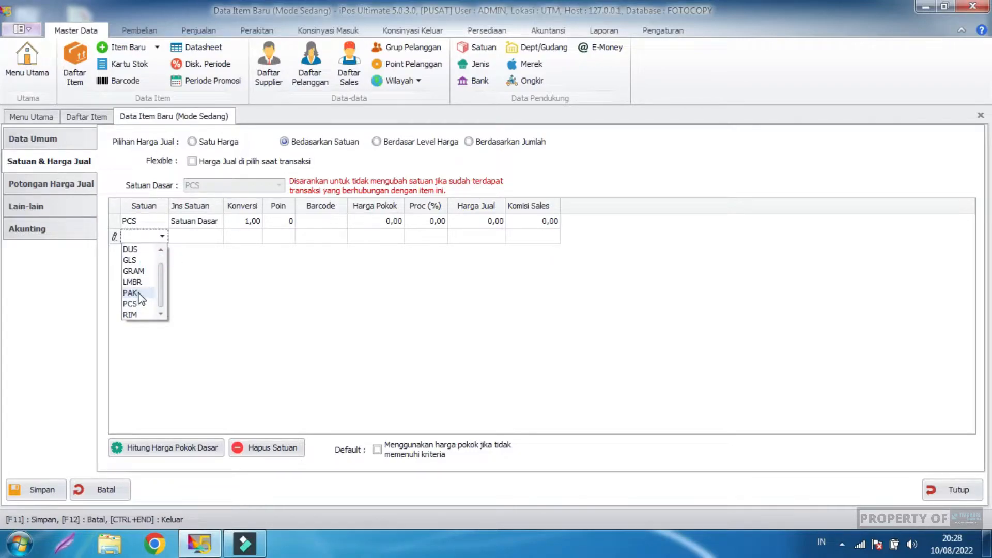
{"action": "left_click", "coordinate": [139, 293]}
{"action": "left_click", "coordinate": [245, 239]}
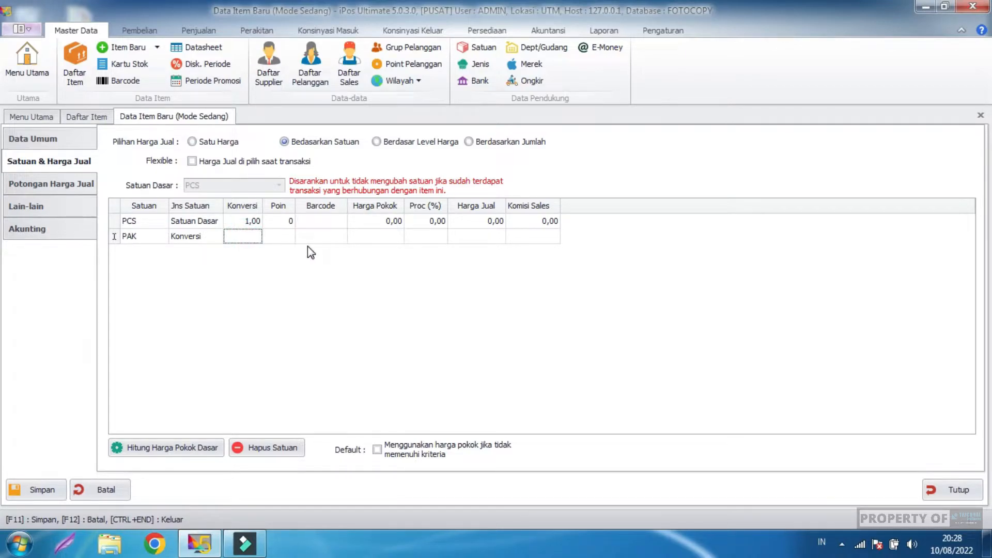
{"action": "type", "text": "20"}
{"action": "left_click", "coordinate": [335, 297]}
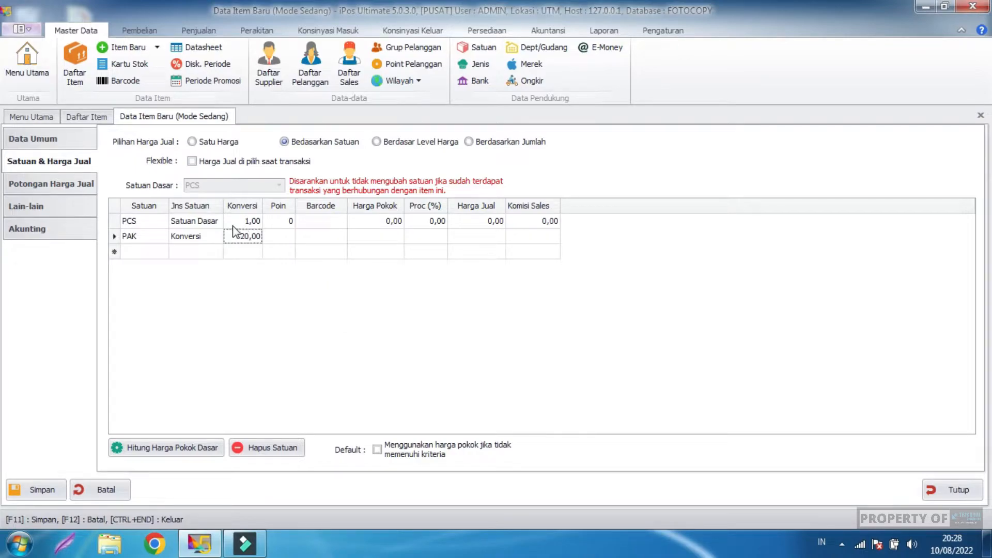
Step: Set the PAK unit's cost price (Harga Pokok) to 10.000 and its selling price (Harga Jual) to 12000
{"action": "left_click", "coordinate": [391, 236]}
{"action": "type", "text": "10.000"}
{"action": "left_click", "coordinate": [490, 315]}
{"action": "left_click", "coordinate": [473, 238]}
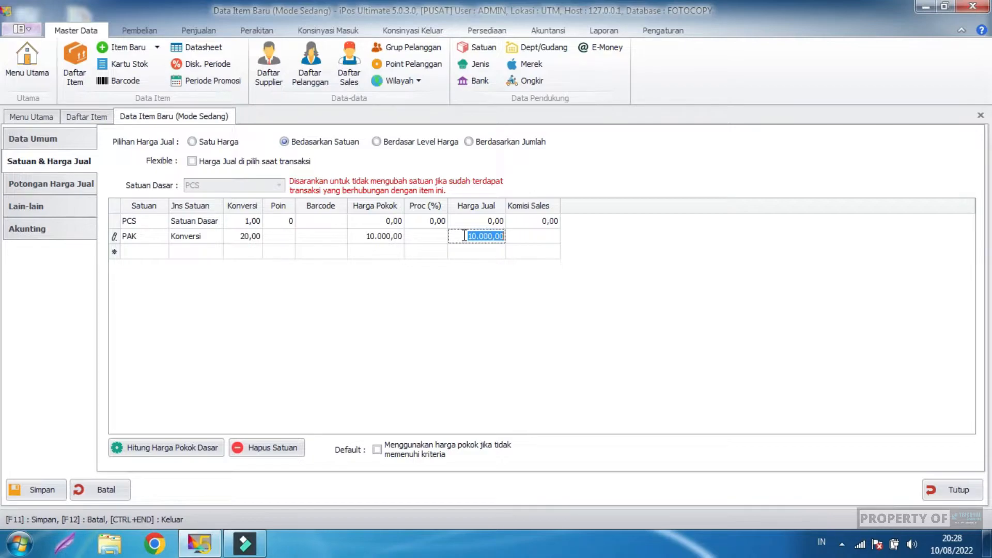
{"action": "type", "text": "12000"}
{"action": "left_click", "coordinate": [459, 279]}
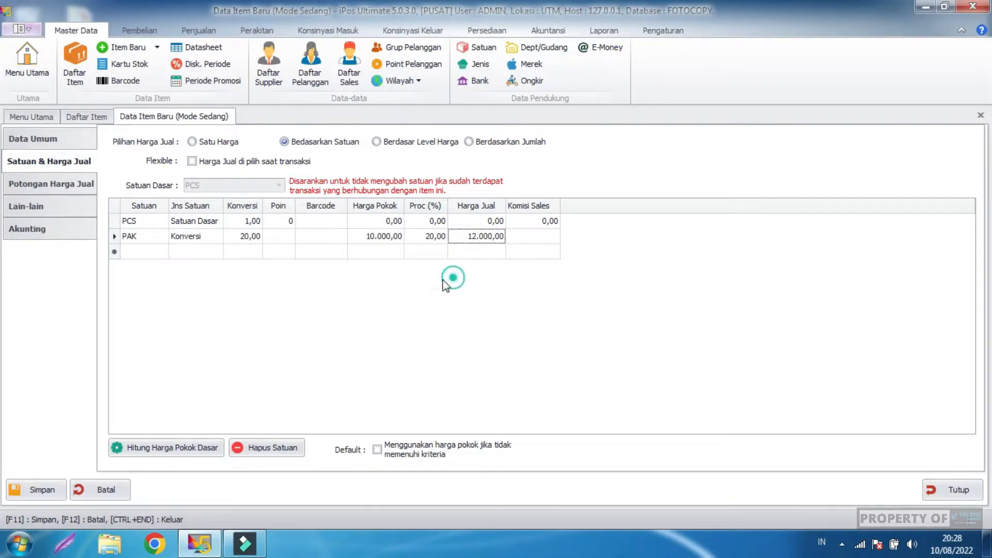
Step: Calculate the PCS base unit's cost price from the PAK price and apply it
{"action": "left_click", "coordinate": [197, 448]}
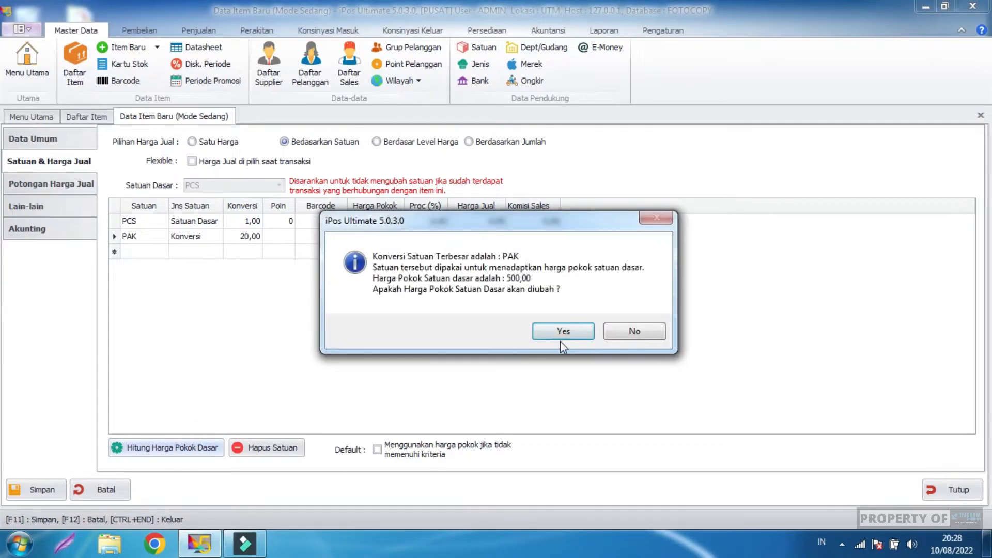
{"action": "left_click", "coordinate": [555, 333]}
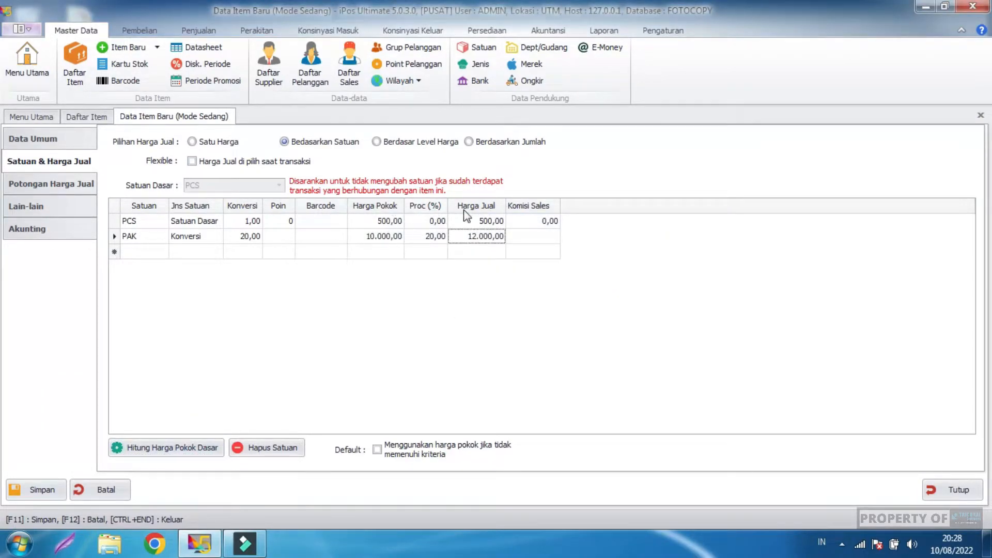
{"action": "left_click", "coordinate": [485, 222]}
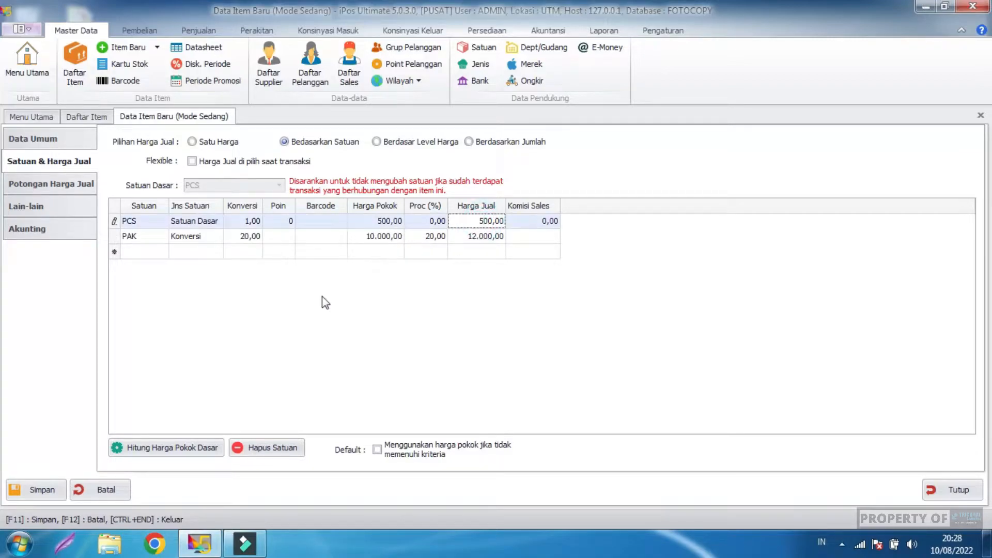
Step: Review the discount, miscellaneous and accounting settings, save the SPIRAL item and finish item entry
{"action": "left_click", "coordinate": [57, 184]}
{"action": "left_click", "coordinate": [57, 206]}
{"action": "left_click", "coordinate": [58, 229]}
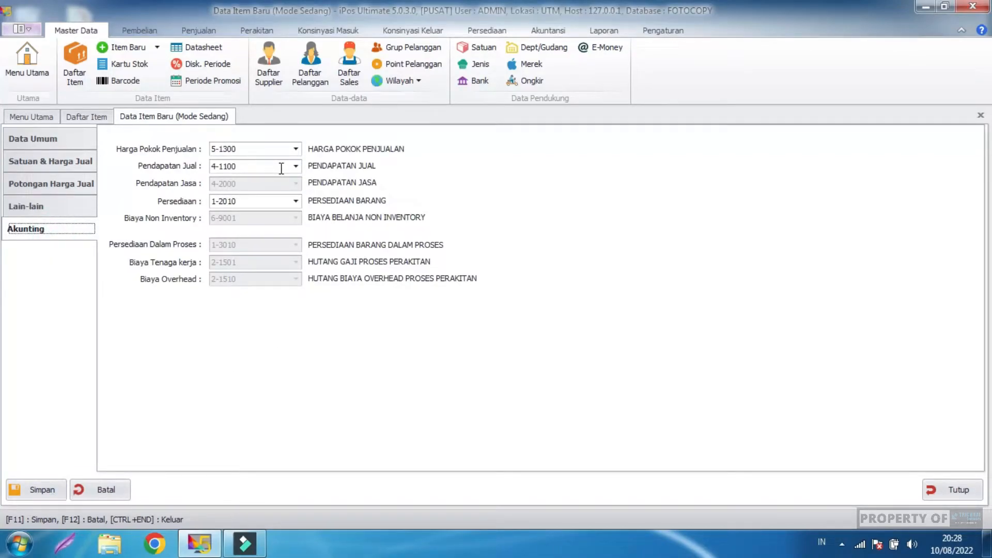
{"action": "left_click", "coordinate": [41, 491]}
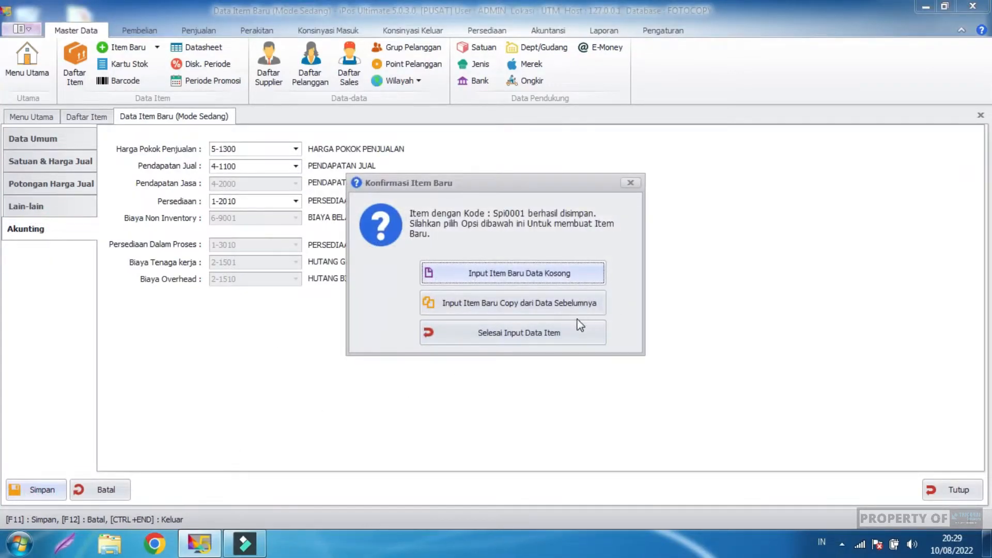
{"action": "left_click", "coordinate": [544, 335]}
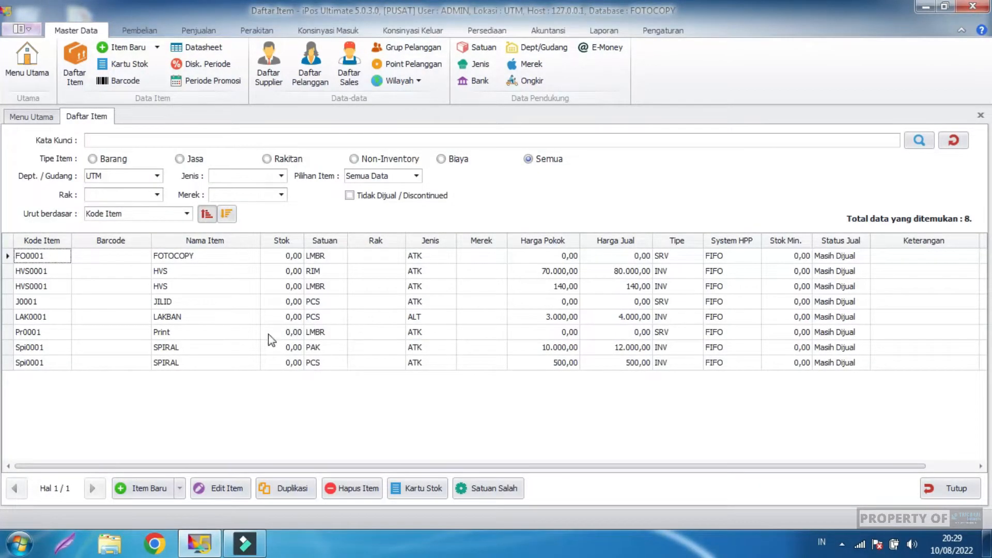
Step: Review the HVS and SPIRAL entries and their units in the item list
{"action": "left_click", "coordinate": [205, 253]}
{"action": "left_click", "coordinate": [179, 287]}
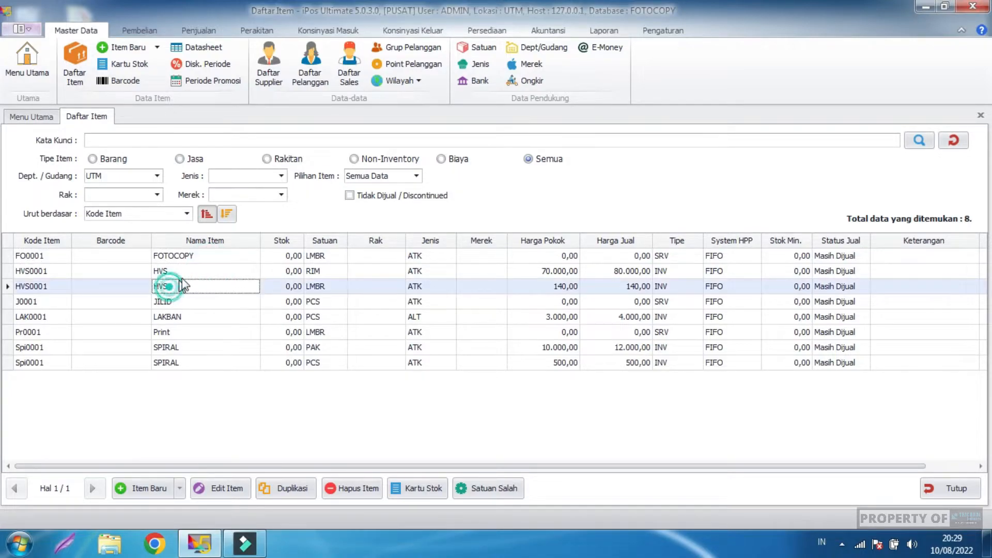
{"action": "left_click", "coordinate": [305, 272]}
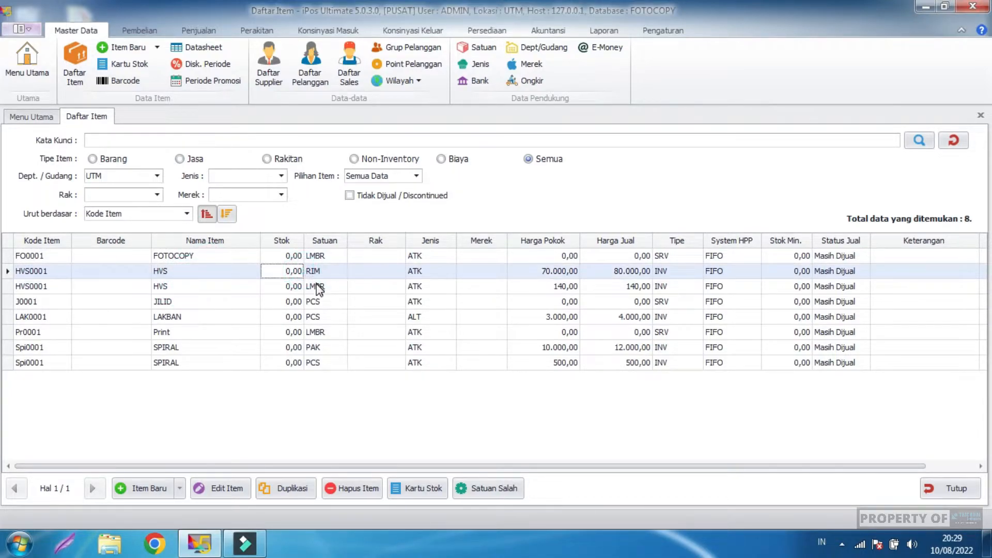
{"action": "left_click", "coordinate": [318, 287]}
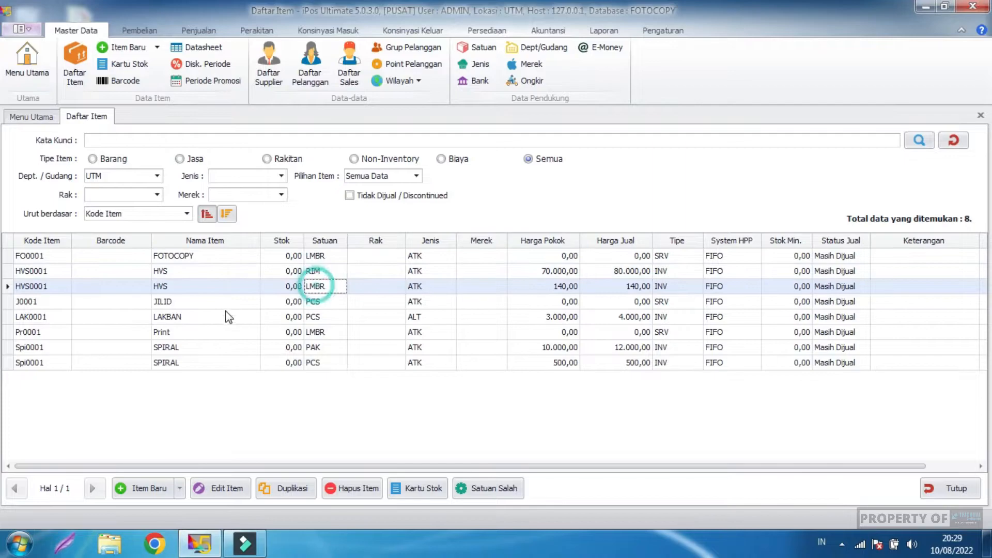
{"action": "left_click", "coordinate": [182, 347]}
{"action": "left_click", "coordinate": [321, 360]}
{"action": "left_click", "coordinate": [322, 353]}
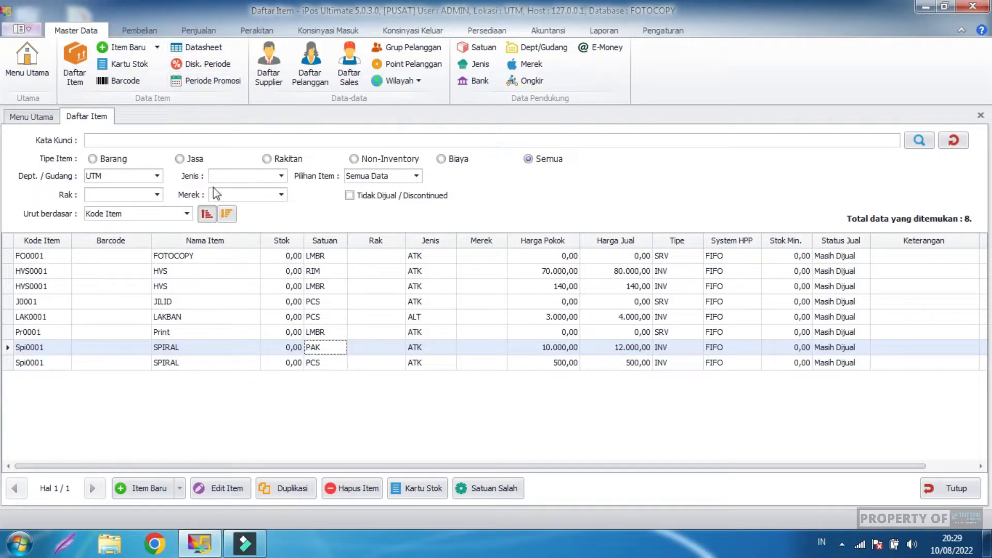
Step: Open the purchase list (Daftar Pembelian) and start a new purchase transaction
{"action": "left_click", "coordinate": [152, 32]}
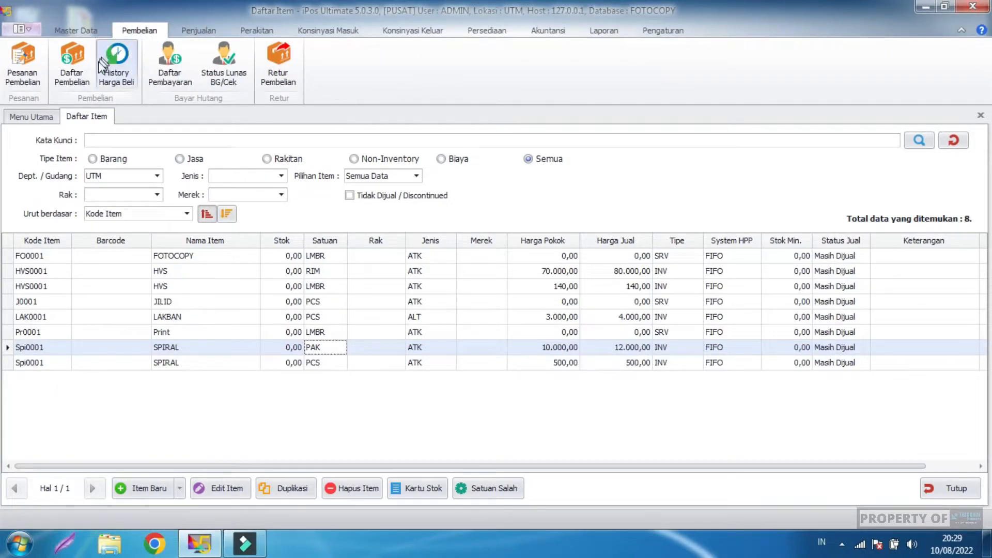
{"action": "left_click", "coordinate": [76, 83]}
{"action": "left_click", "coordinate": [215, 345]}
{"action": "left_click", "coordinate": [151, 491]}
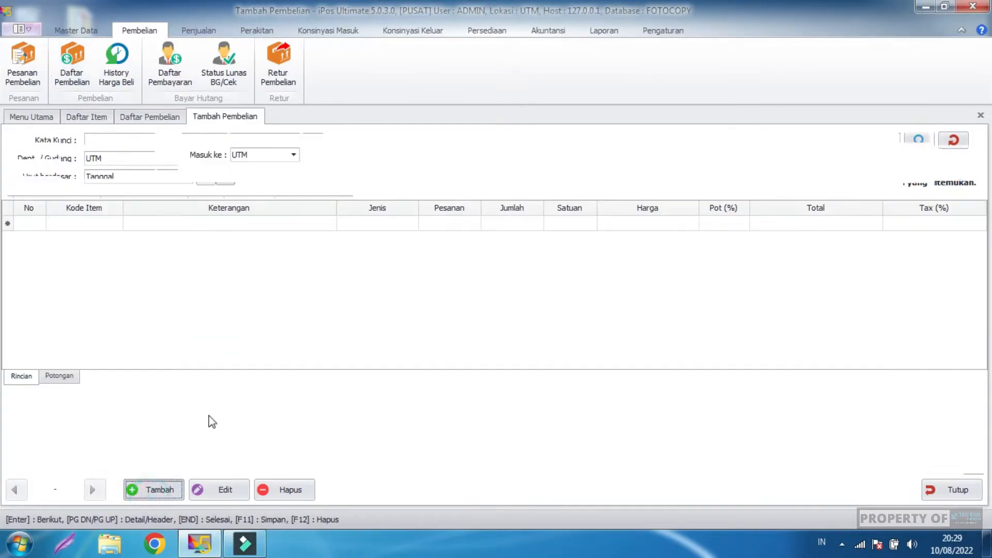
Step: Search for hvs in the first purchase line and add the HVS item in the RIM unit
{"action": "left_click", "coordinate": [103, 225]}
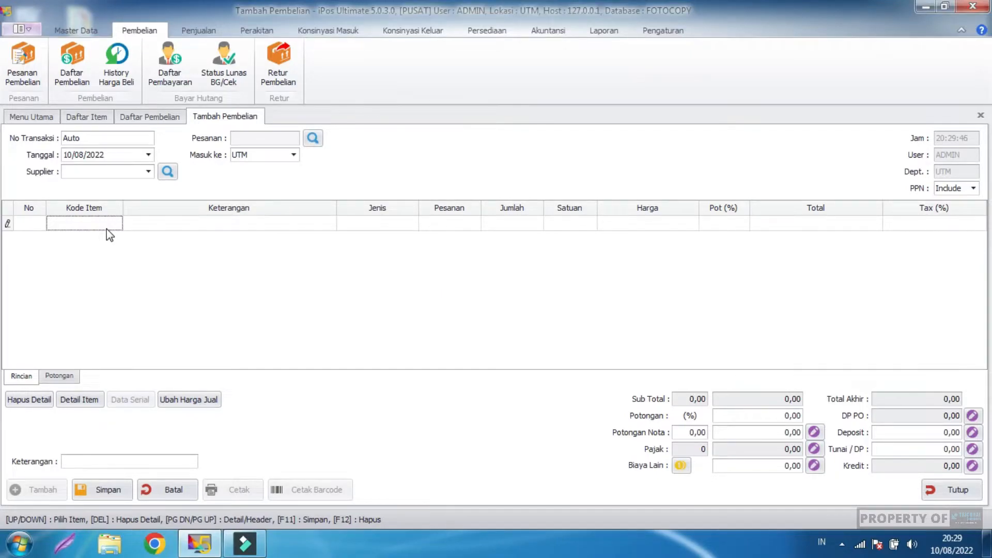
{"action": "type", "text": "hvs"}
{"action": "key", "text": "Return"}
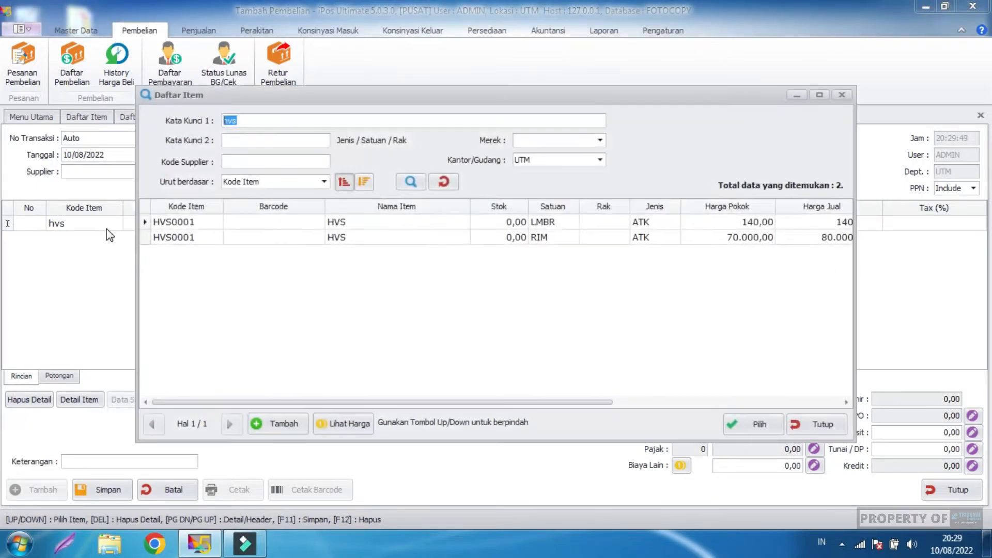
{"action": "left_click", "coordinate": [481, 237]}
{"action": "double_click", "coordinate": [481, 237]}
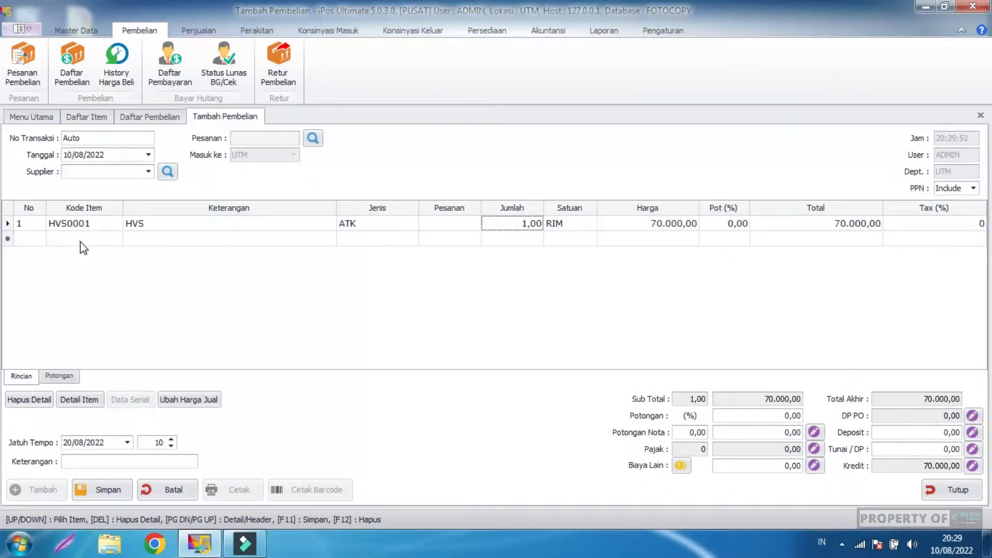
Step: Search for spira in the second purchase line and add the SPIRAL item in the PAK unit
{"action": "type", "text": "spira"}
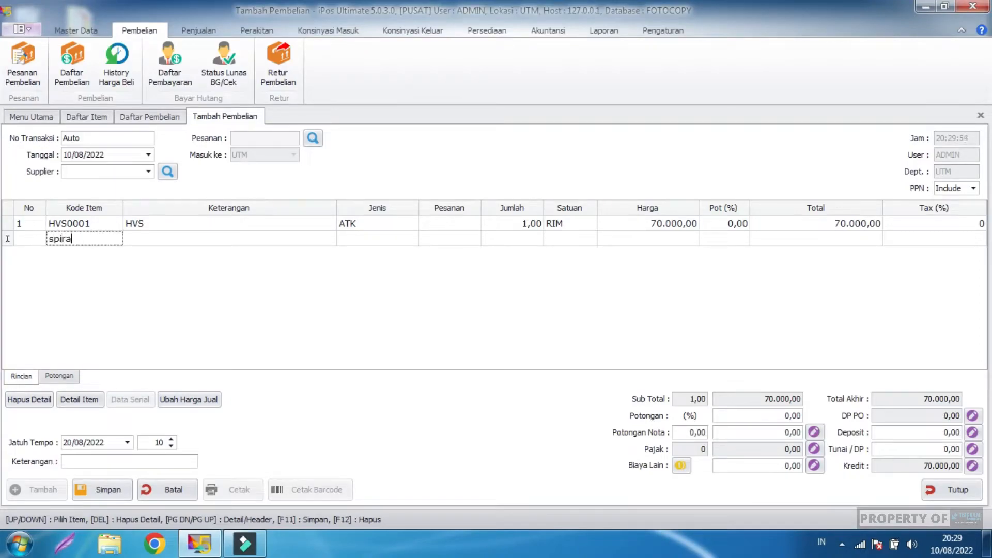
{"action": "key", "text": "Return"}
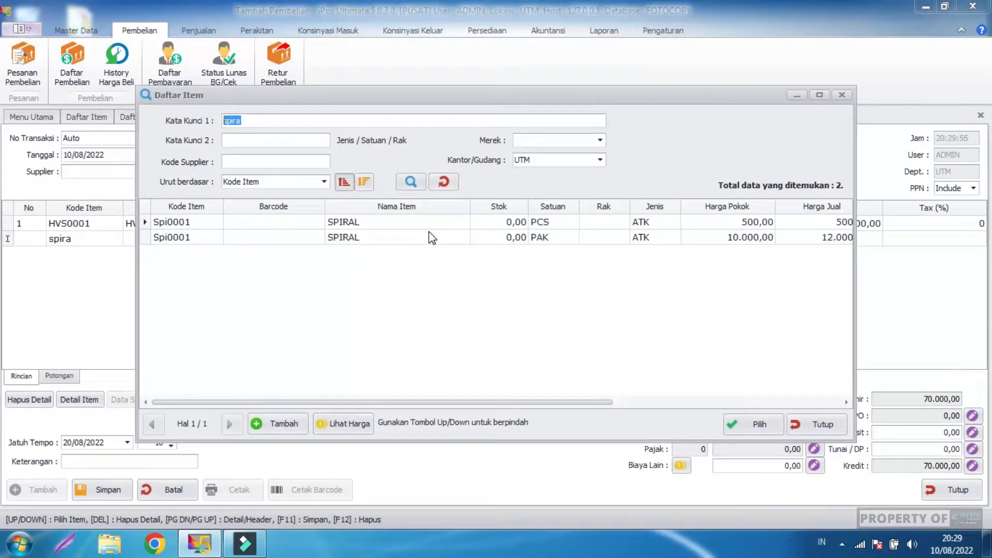
{"action": "double_click", "coordinate": [407, 236]}
Step: Add the LAKBAN item in PCS as the third purchase line
{"action": "left_click", "coordinate": [83, 255]}
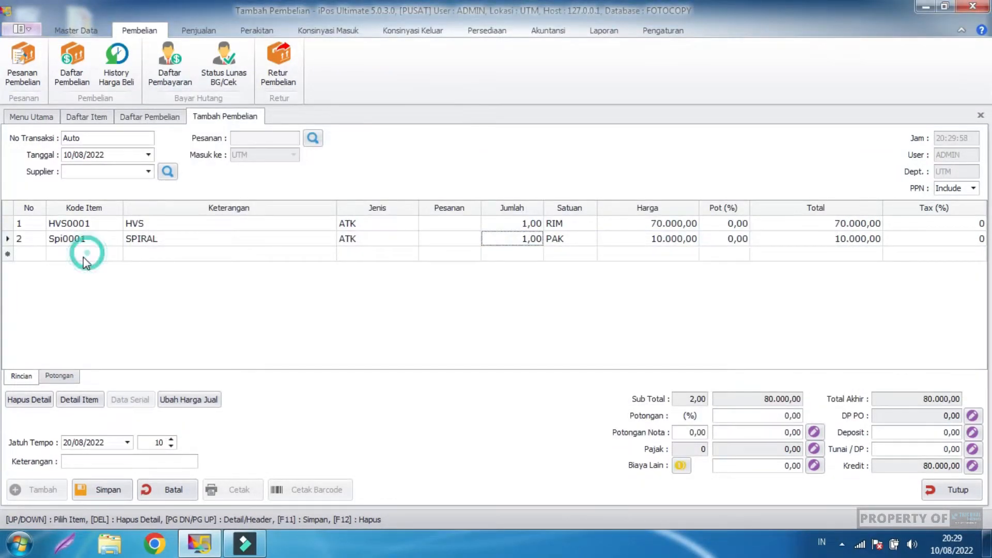
{"action": "type", "text": "lakban"}
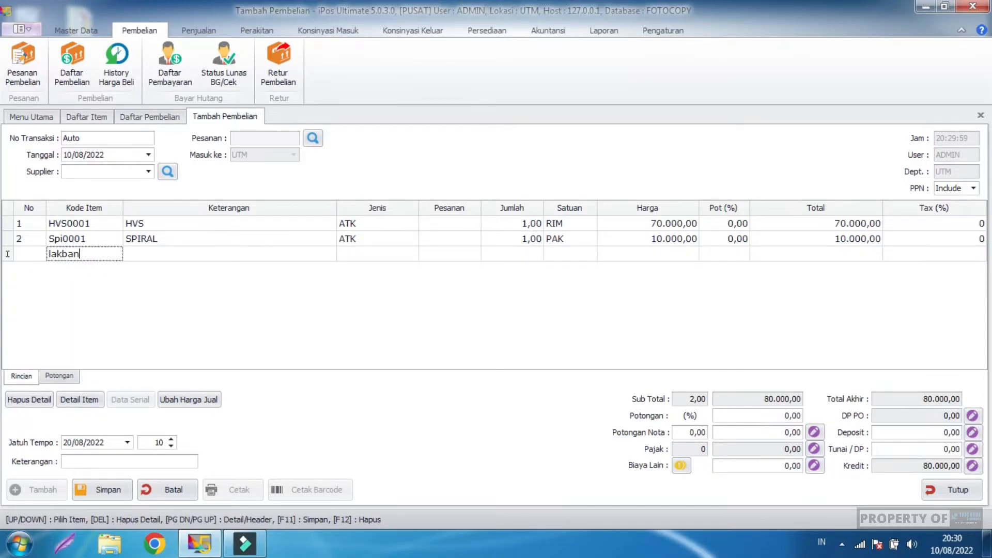
{"action": "key", "text": "Return"}
{"action": "double_click", "coordinate": [351, 222]}
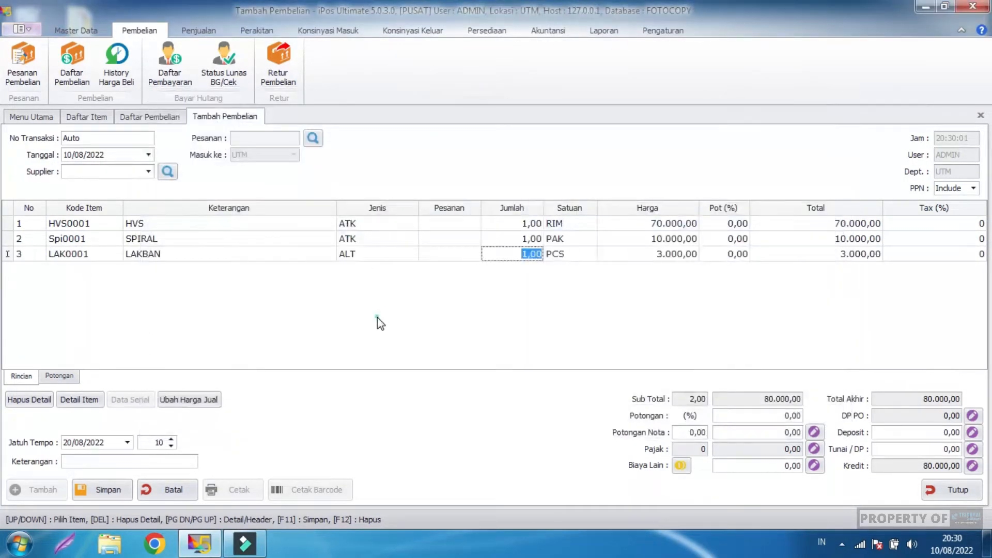
Step: Set the purchase quantities (Jumlah) to 20 for HVS, 10 for SPIRAL and 20 for LAKBAN
{"action": "left_click", "coordinate": [514, 223]}
{"action": "left_click_drag", "start_coordinate": [528, 227], "coordinate": [512, 222]}
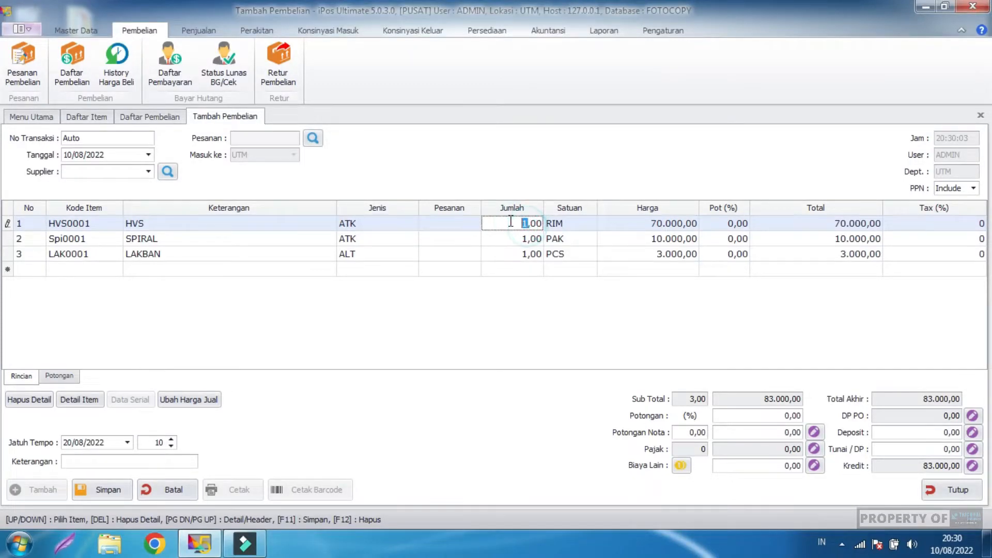
{"action": "type", "text": "20"}
{"action": "left_click", "coordinate": [523, 236]}
{"action": "left_click_drag", "start_coordinate": [528, 239], "coordinate": [521, 238]}
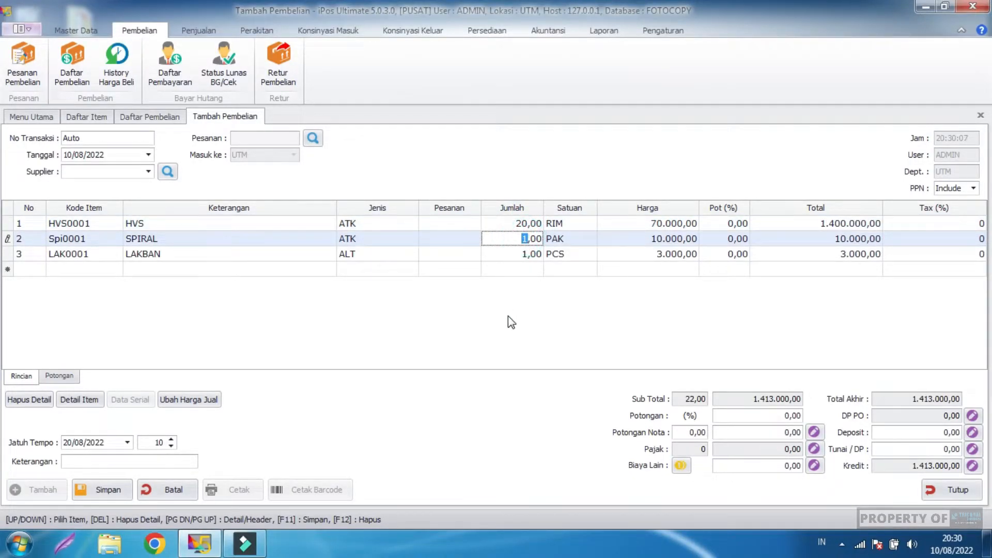
{"action": "type", "text": "10"}
{"action": "left_click", "coordinate": [527, 253]}
{"action": "left_click_drag", "start_coordinate": [528, 253], "coordinate": [513, 276]}
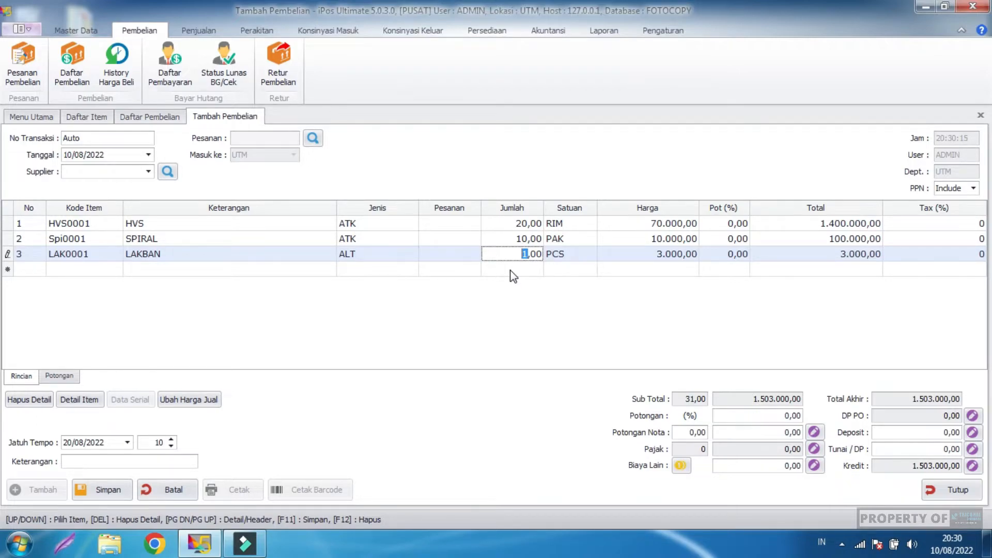
{"action": "type", "text": "20"}
{"action": "key", "text": "Return"}
Step: Choose supplier SP0001 (Supplier) for the purchase transaction
{"action": "left_click", "coordinate": [149, 172]}
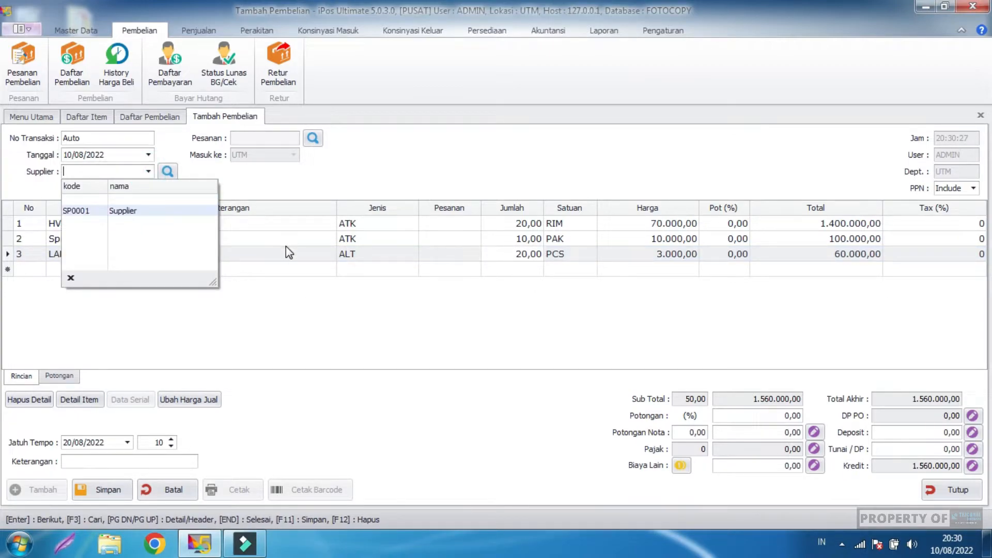
{"action": "left_click", "coordinate": [163, 211]}
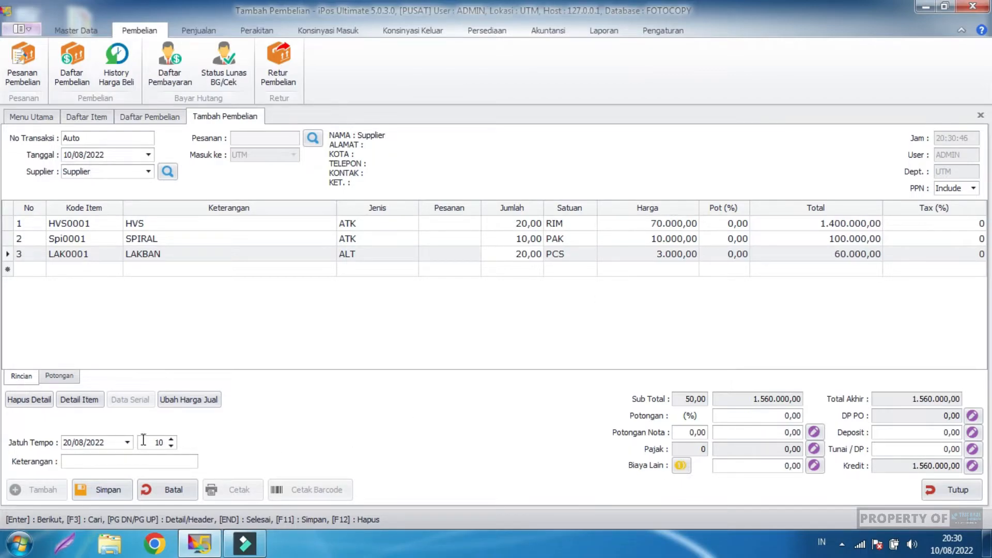
Step: Set the purchase's cash payment (Tunai / DP) to 1.560.000 and save the transaction
{"action": "left_click", "coordinate": [111, 443]}
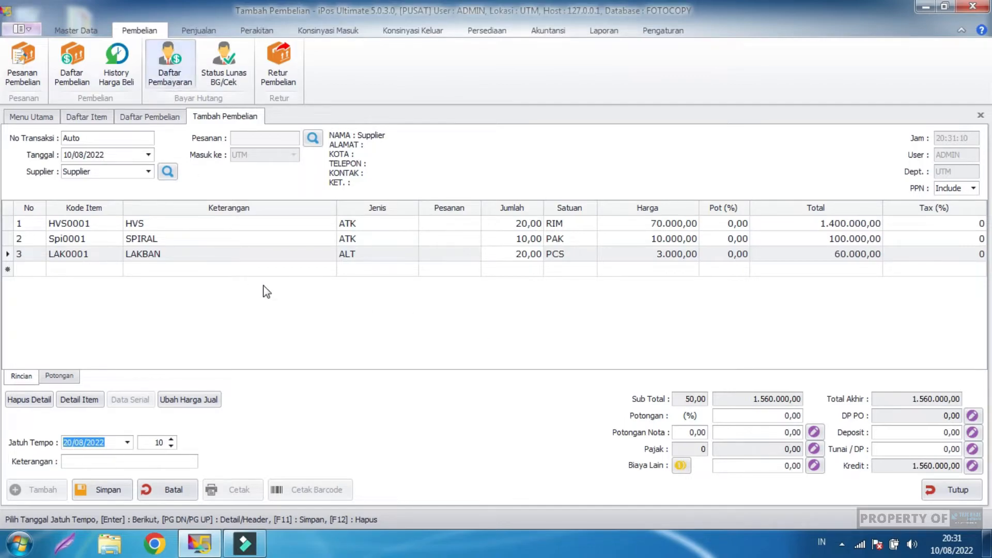
{"action": "left_click", "coordinate": [282, 307]}
{"action": "left_click", "coordinate": [922, 446]}
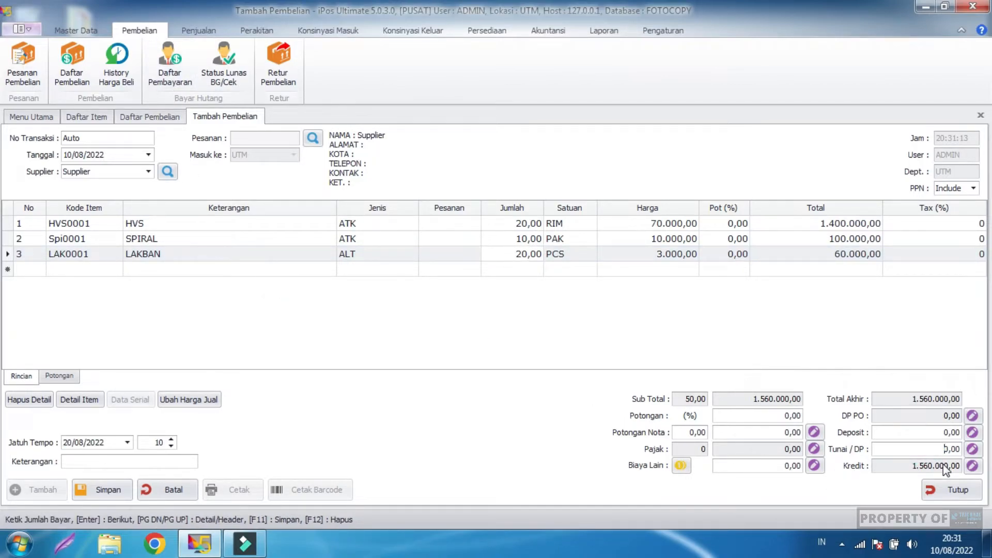
{"action": "type", "text": "156.09"}
{"action": "key", "text": "BackSpace"}
{"action": "type", "text": "00"}
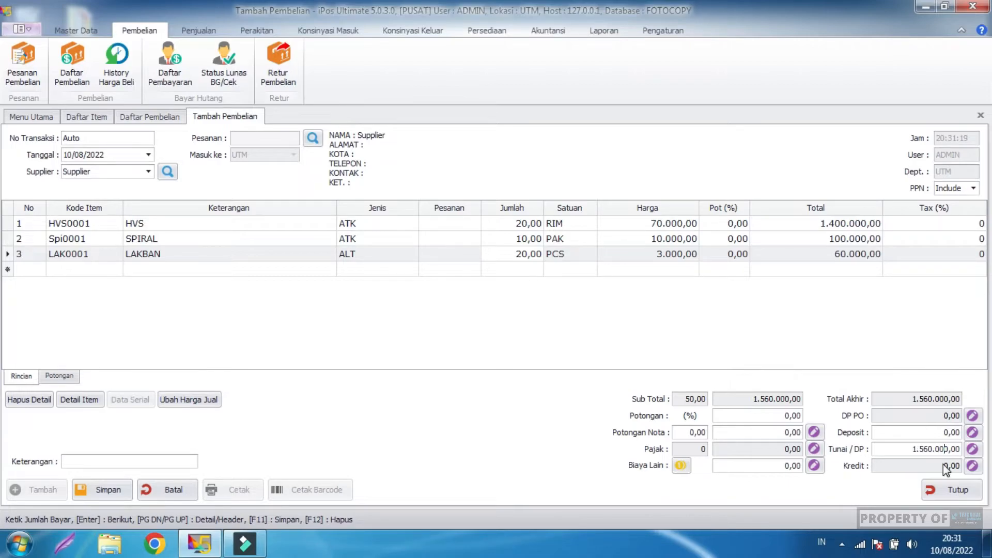
{"action": "left_click", "coordinate": [840, 321]}
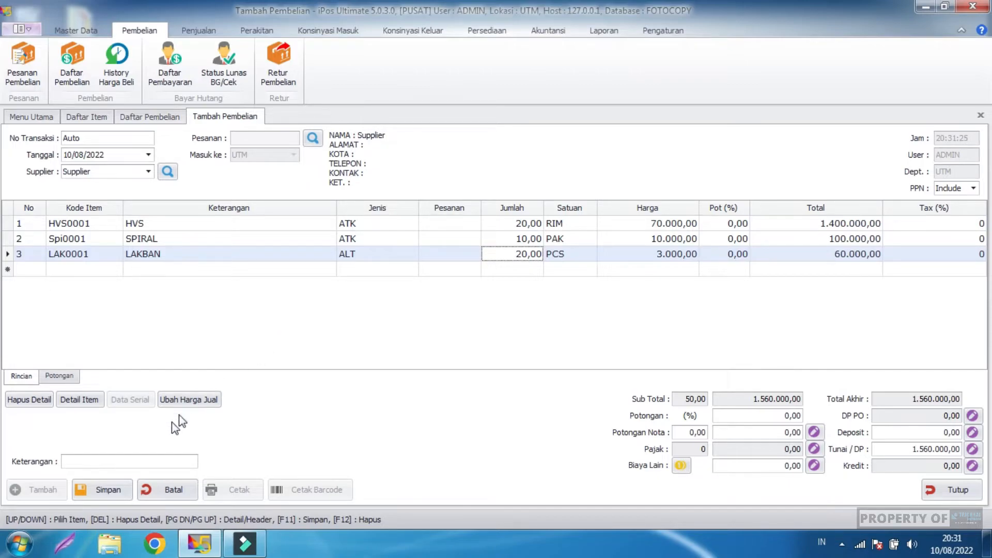
{"action": "left_click", "coordinate": [103, 491]}
{"action": "left_click", "coordinate": [600, 320]}
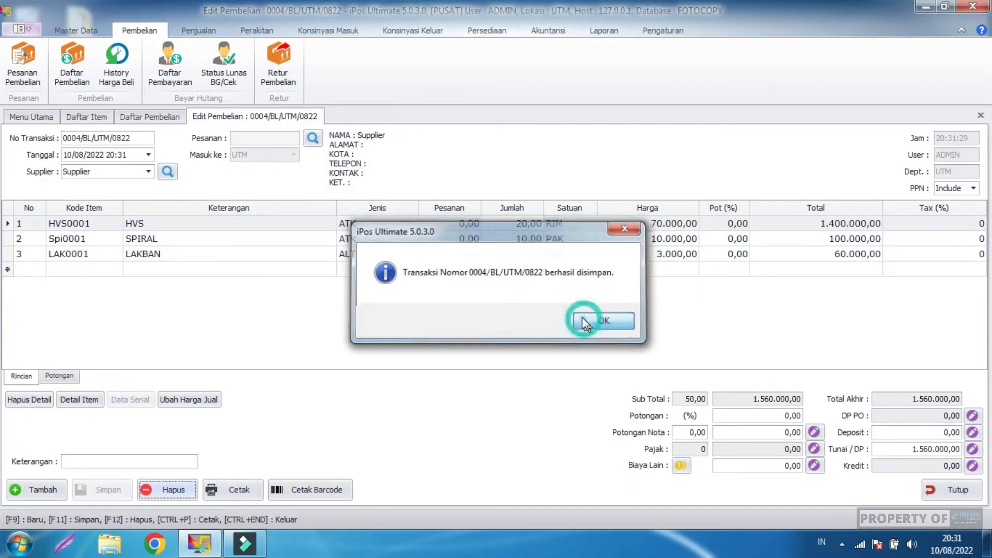
Step: Refresh the item list and check the stock of the purchased goods in each unit
{"action": "left_click", "coordinate": [106, 119]}
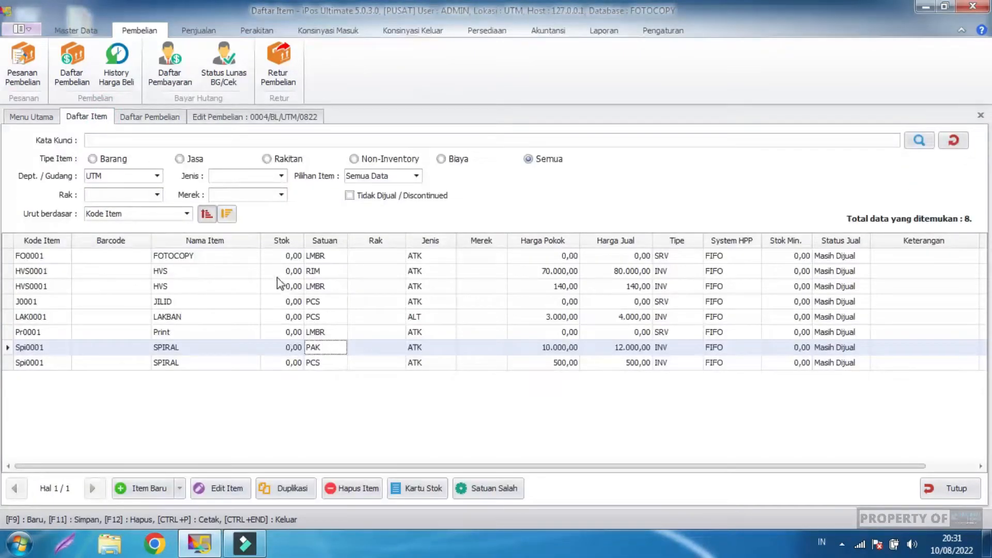
{"action": "left_click", "coordinate": [955, 140]}
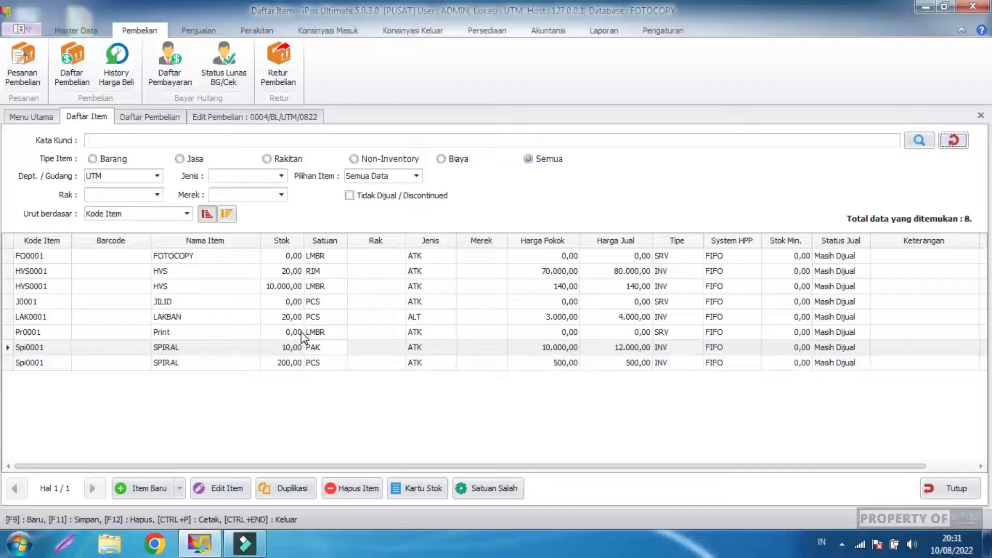
{"action": "left_click", "coordinate": [309, 350]}
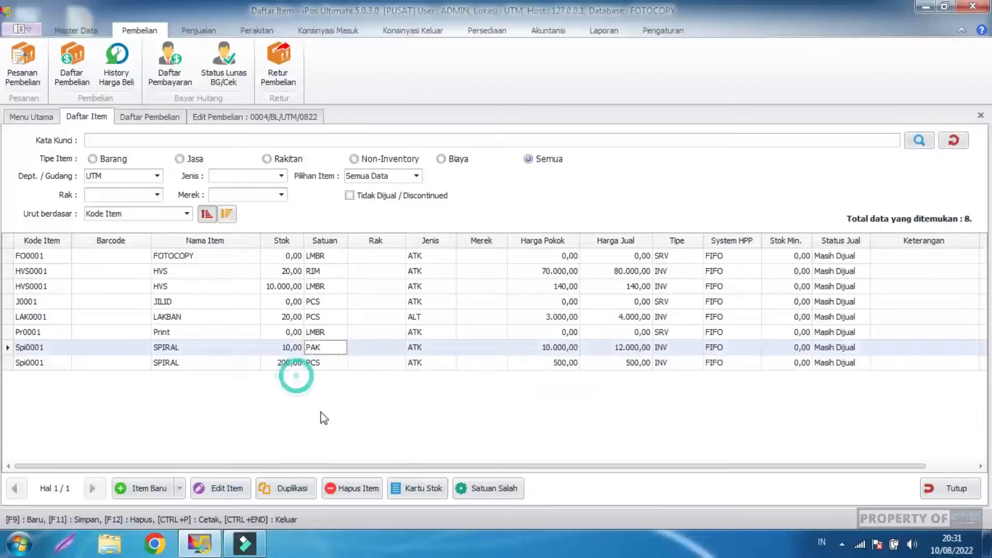
Step: Close the saved purchase transaction and the purchase list
{"action": "left_click", "coordinate": [292, 117]}
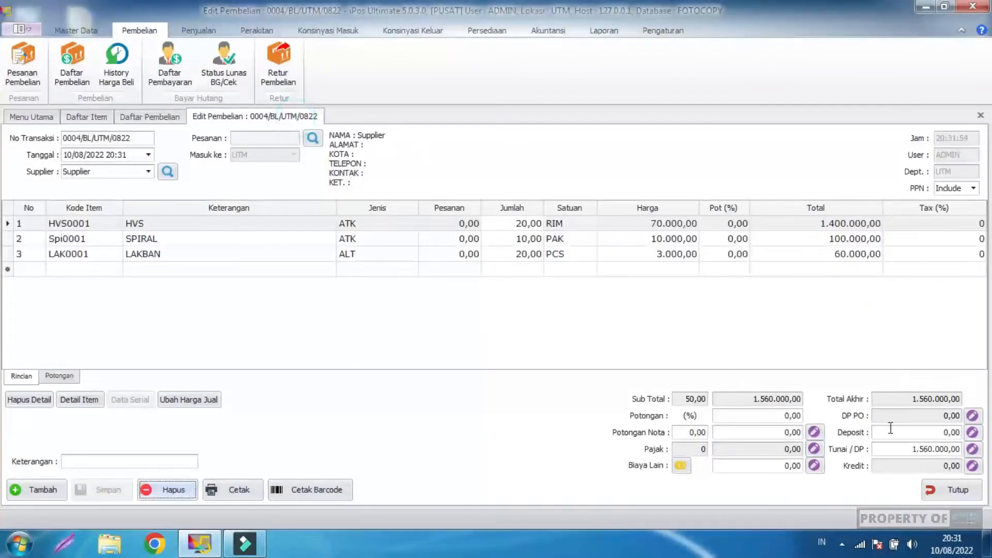
{"action": "left_click", "coordinate": [966, 497]}
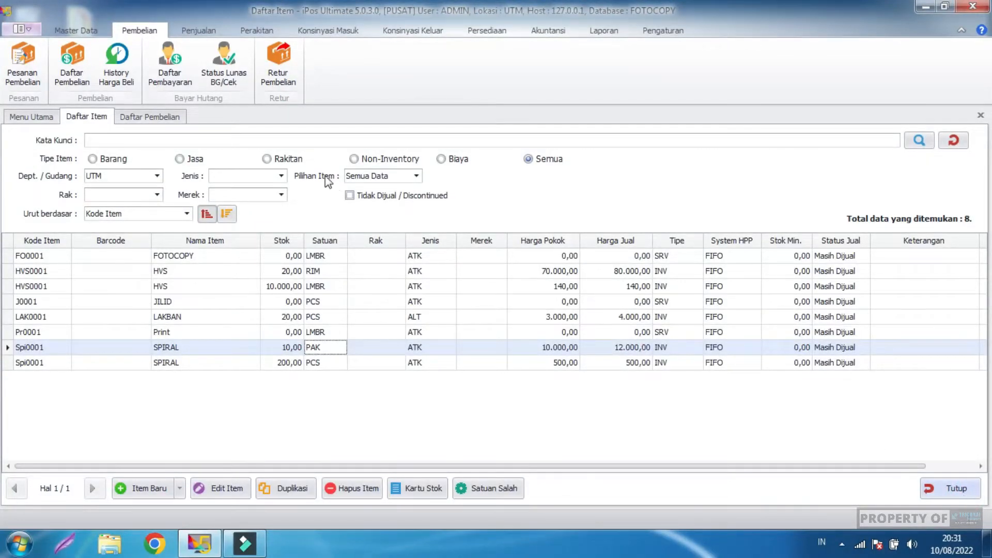
{"action": "left_click", "coordinate": [163, 117]}
{"action": "left_click", "coordinate": [949, 494]}
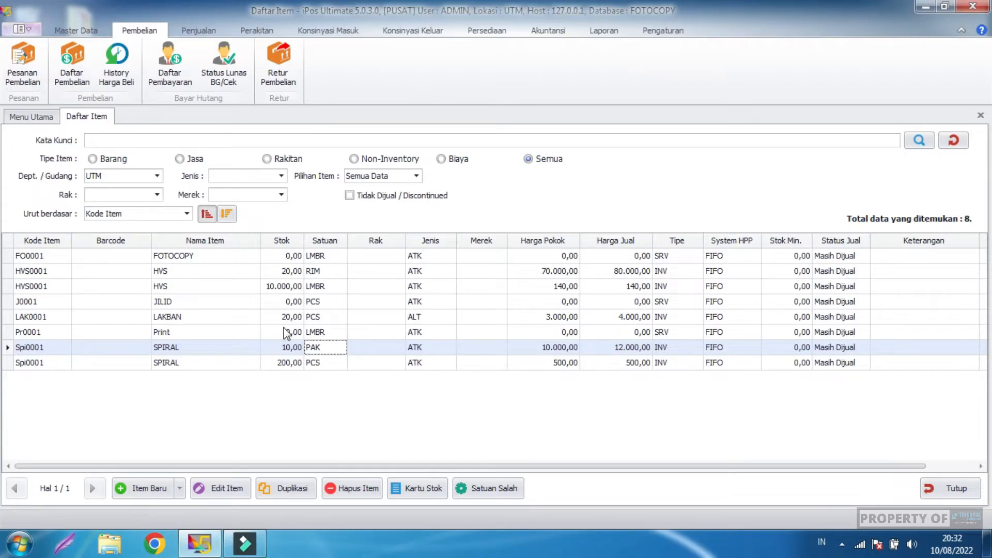
Step: Start a new cashier sale, search for foto and add the FOTOCOPY service as the first line
{"action": "left_click", "coordinate": [207, 31]}
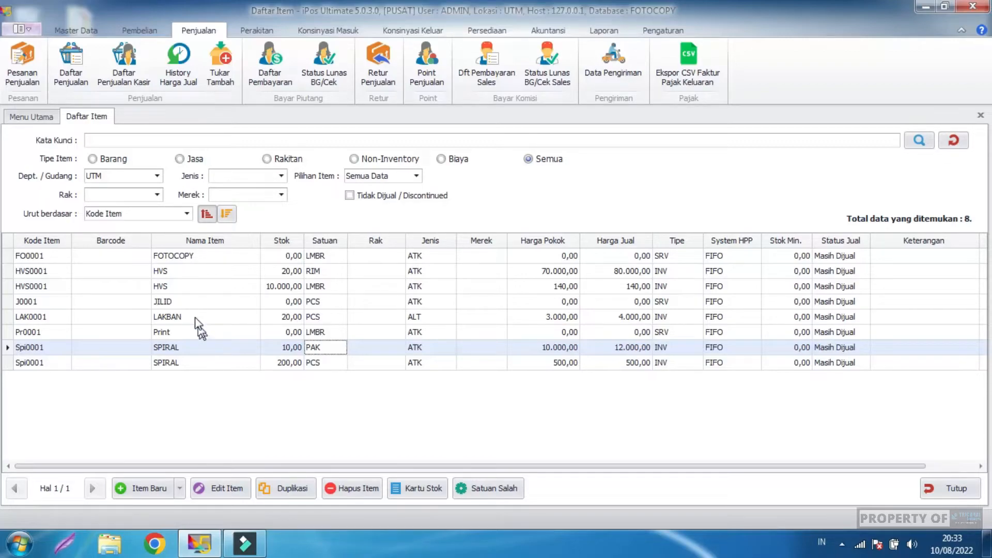
{"action": "left_click", "coordinate": [125, 70]}
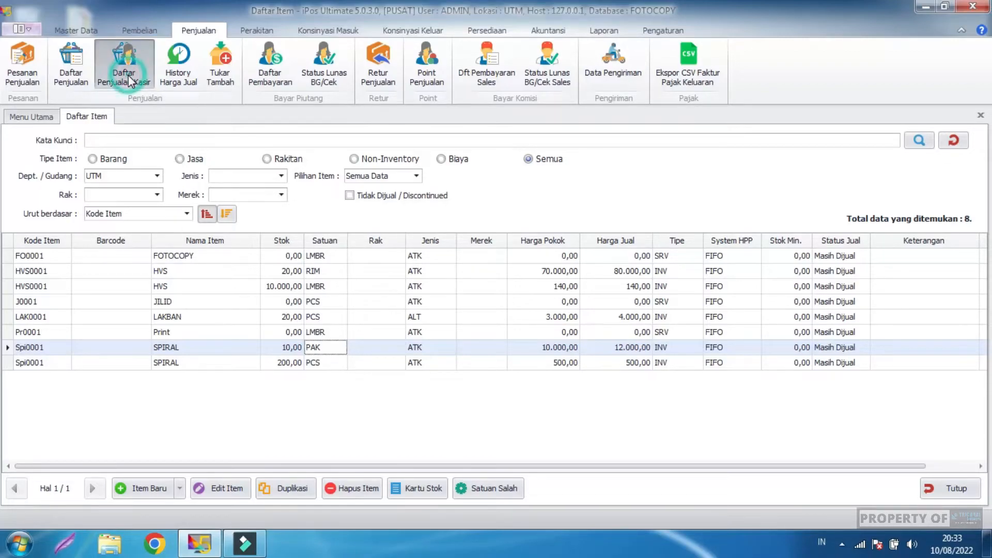
{"action": "left_click", "coordinate": [148, 492]}
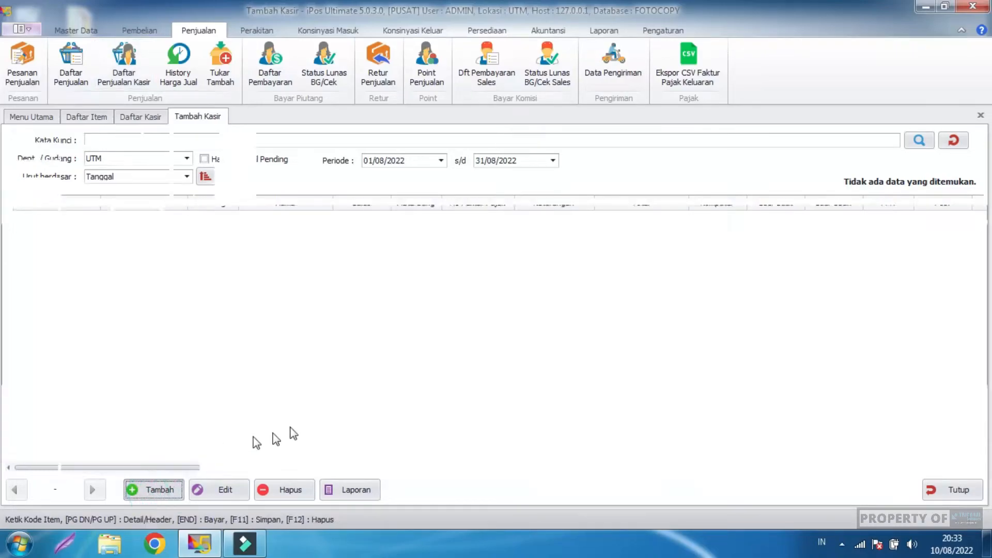
{"action": "left_click", "coordinate": [234, 210]}
{"action": "type", "text": "foto"}
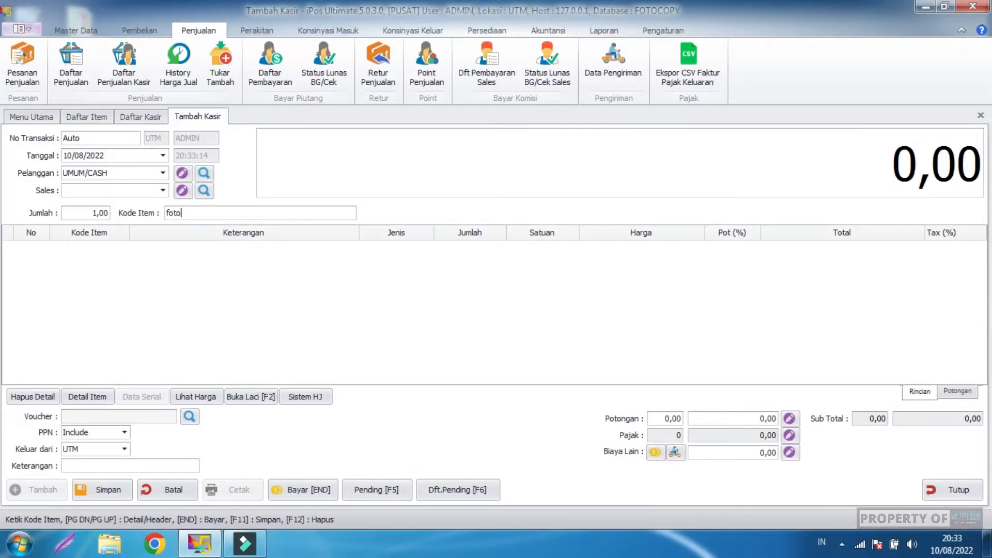
{"action": "key", "text": "Return"}
{"action": "double_click", "coordinate": [272, 225]}
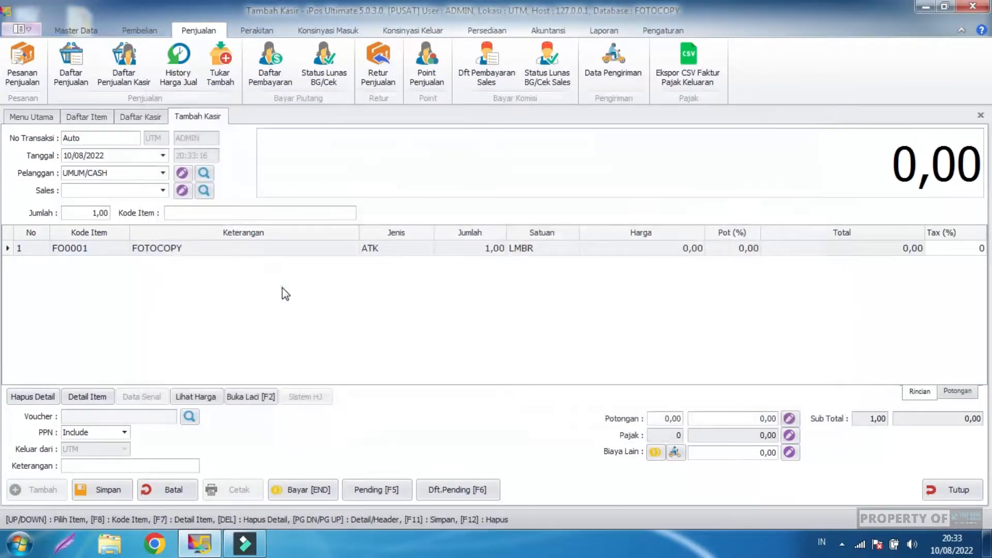
Step: Search for jilid and add the JILID service as the second sale line
{"action": "left_click", "coordinate": [214, 214]}
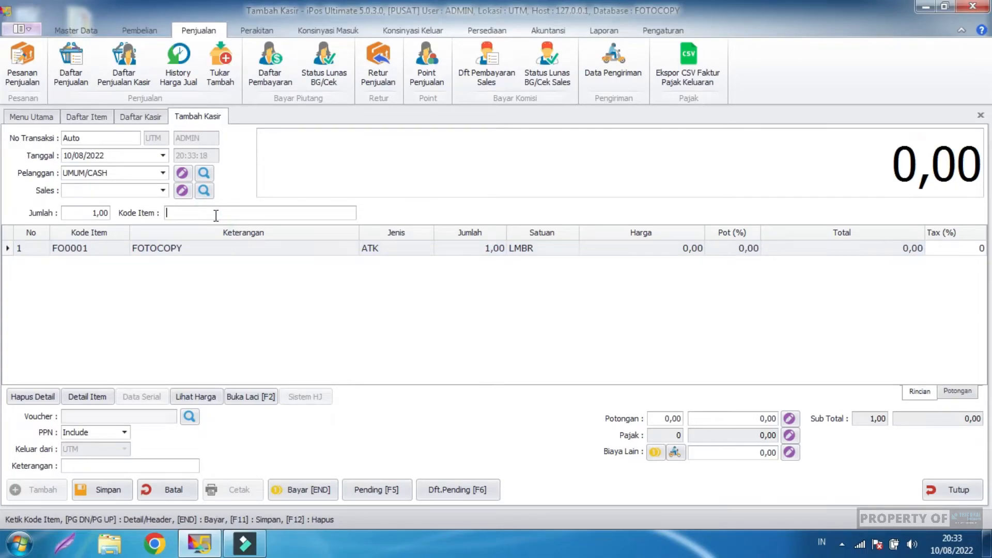
{"action": "type", "text": "jilid"}
{"action": "key", "text": "Return"}
{"action": "double_click", "coordinate": [330, 222]}
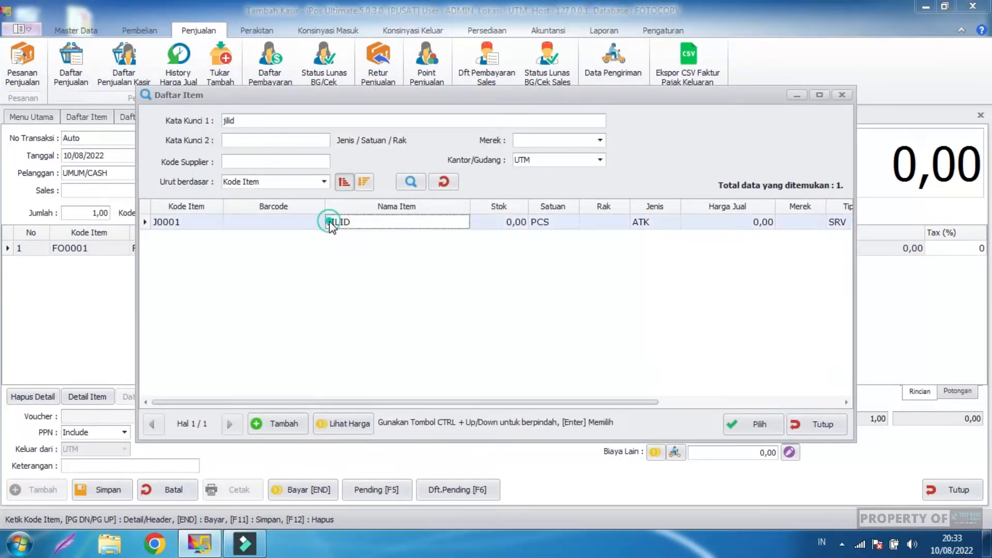
{"action": "left_click", "coordinate": [171, 265]}
Step: Search for print and add the Print service as the third sale line
{"action": "left_click", "coordinate": [217, 214]}
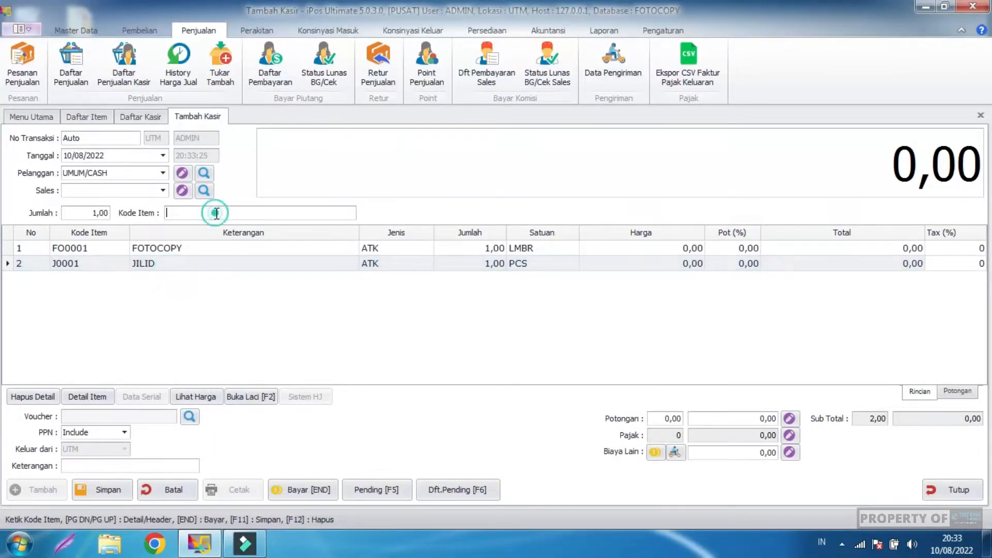
{"action": "type", "text": "print"}
{"action": "key", "text": "Return"}
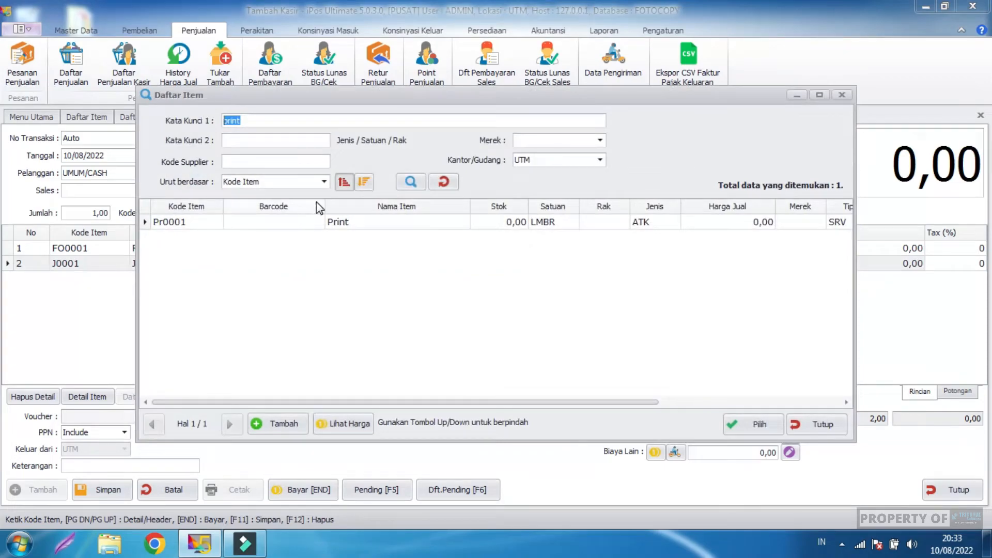
{"action": "double_click", "coordinate": [310, 222]}
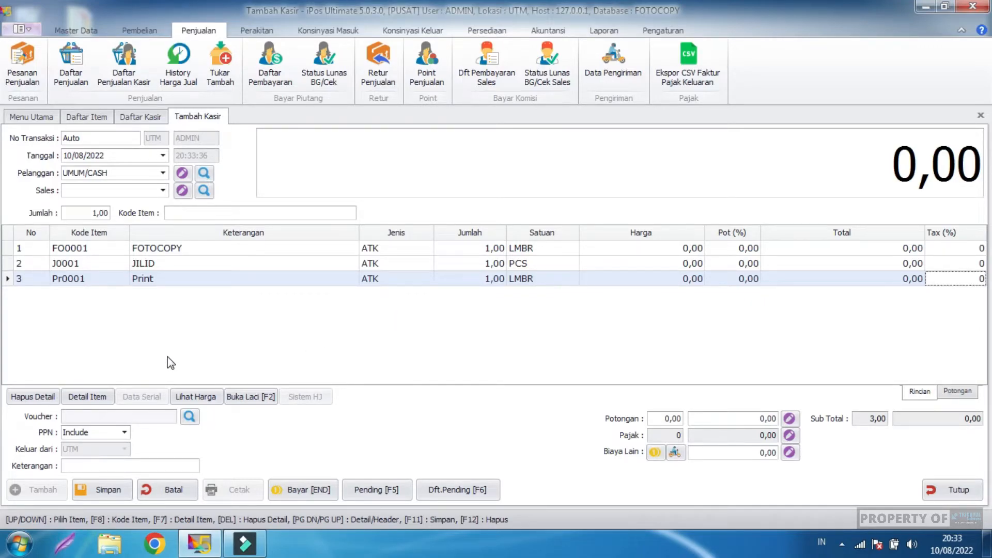
{"action": "left_click", "coordinate": [294, 250]}
{"action": "left_click", "coordinate": [290, 279]}
{"action": "left_click", "coordinate": [295, 247]}
{"action": "left_click", "coordinate": [291, 279]}
{"action": "left_click", "coordinate": [294, 265]}
{"action": "left_click", "coordinate": [294, 248]}
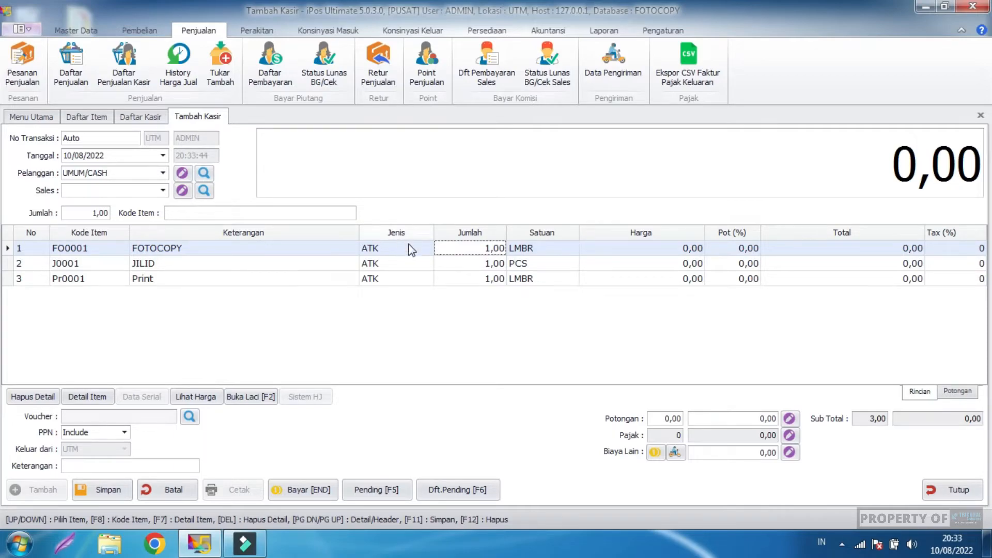
Step: Set the quantity (Jumlah) of the FOTOCOPY line to 10
{"action": "left_click", "coordinate": [452, 250]}
{"action": "double_click", "coordinate": [492, 250]}
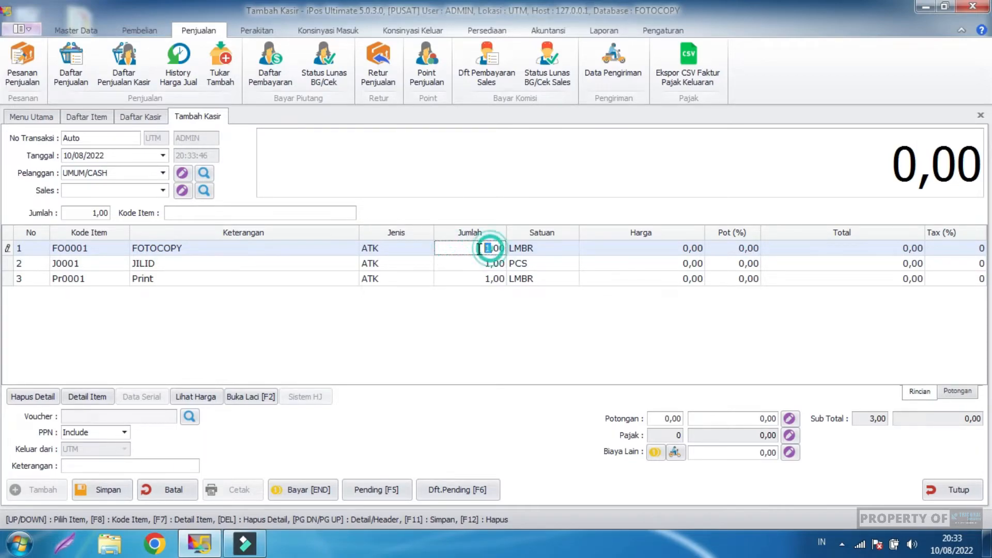
{"action": "type", "text": "10"}
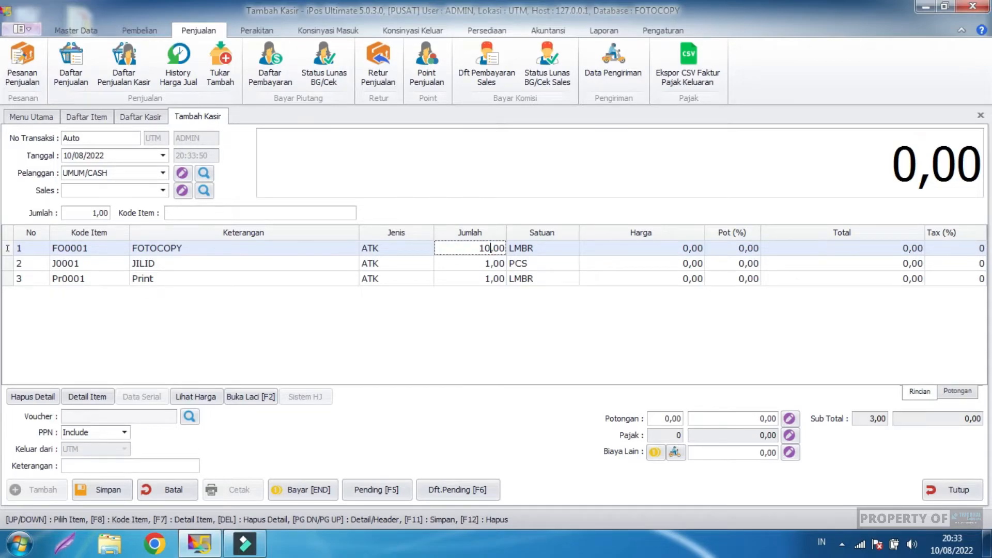
{"action": "left_click", "coordinate": [580, 341]}
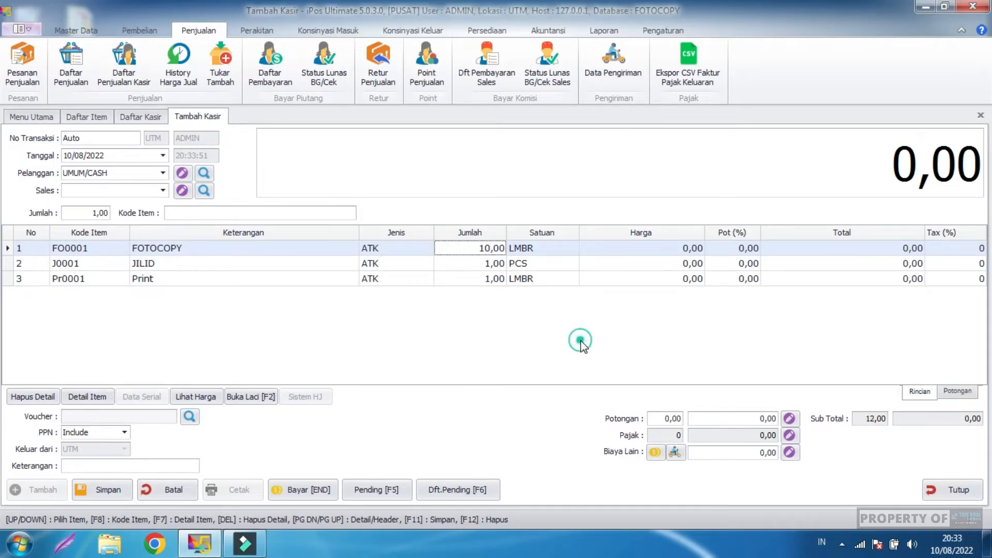
Step: Set the price (Harga) of the FOTOCOPY line to 200 per sheet
{"action": "left_click", "coordinate": [664, 248]}
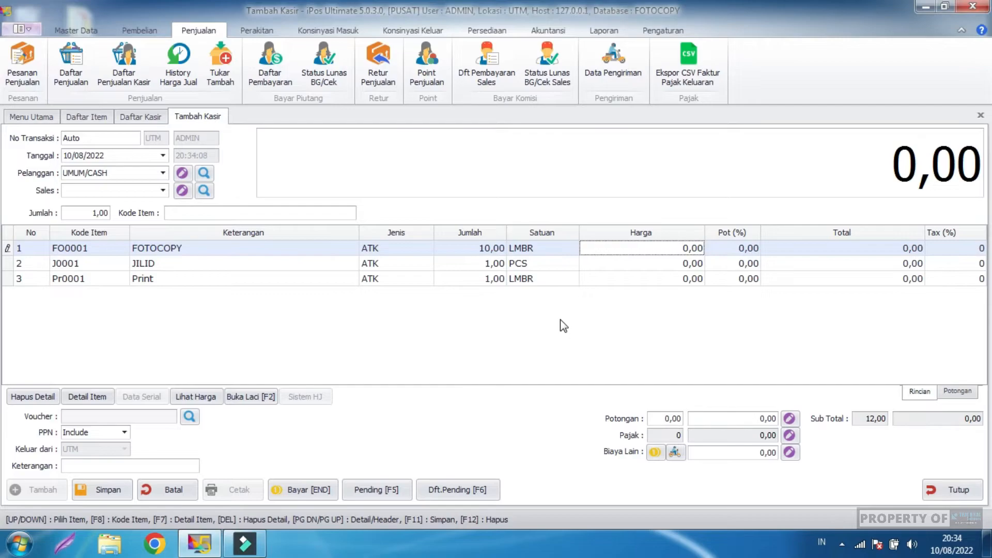
{"action": "left_click", "coordinate": [615, 304]}
{"action": "left_click", "coordinate": [668, 248]}
{"action": "double_click", "coordinate": [685, 250]}
{"action": "type", "text": "200"}
{"action": "left_click", "coordinate": [621, 328]}
{"action": "left_click", "coordinate": [691, 326]}
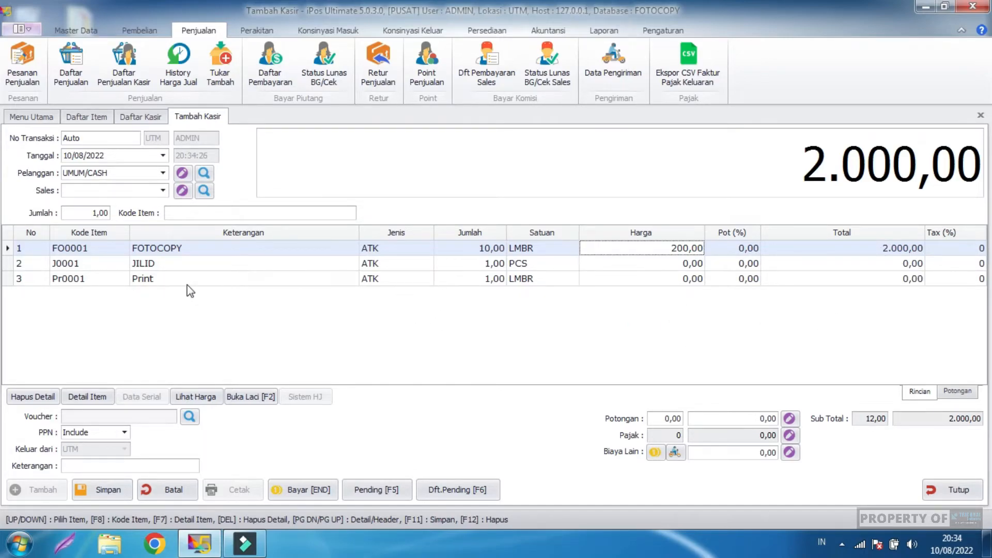
Step: Set the price (Harga) of the JILID line to 5.000
{"action": "left_click", "coordinate": [476, 262]}
{"action": "left_click", "coordinate": [597, 266]}
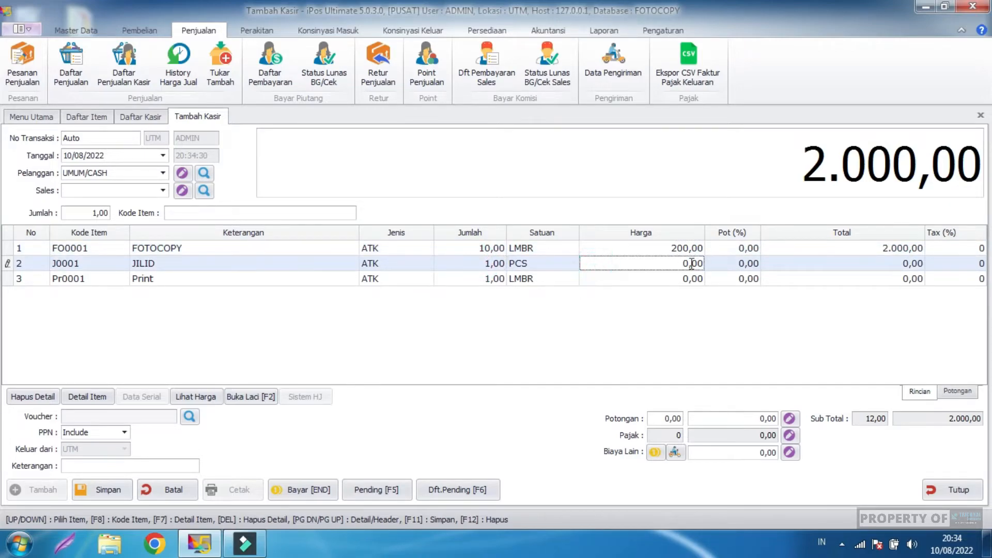
{"action": "double_click", "coordinate": [686, 264]}
{"action": "type", "text": "5.000"}
{"action": "key", "text": "Return"}
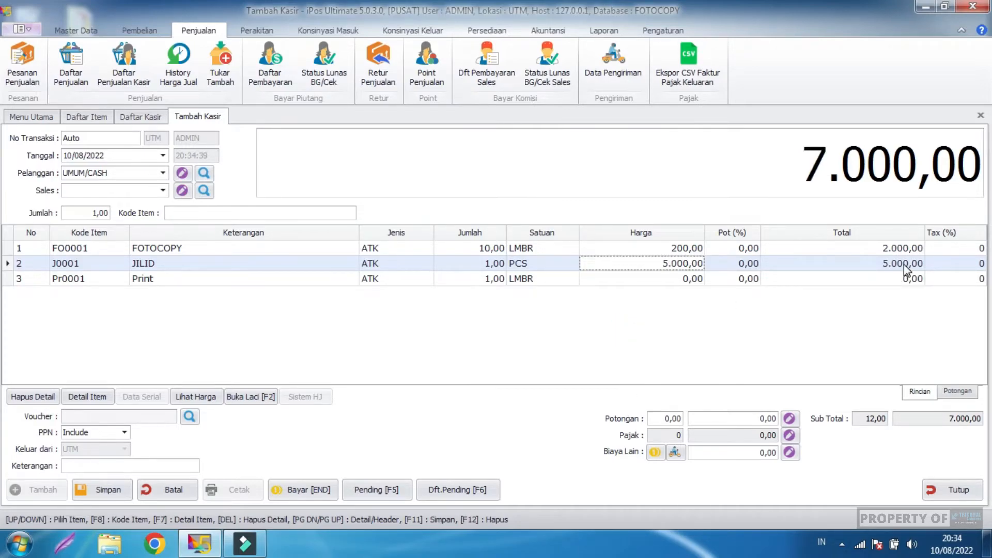
Step: Set the Print line's quantity (Jumlah) to 20 and its price (Harga) to 1.500
{"action": "left_click", "coordinate": [477, 279]}
{"action": "double_click", "coordinate": [476, 279]}
{"action": "type", "text": "20"}
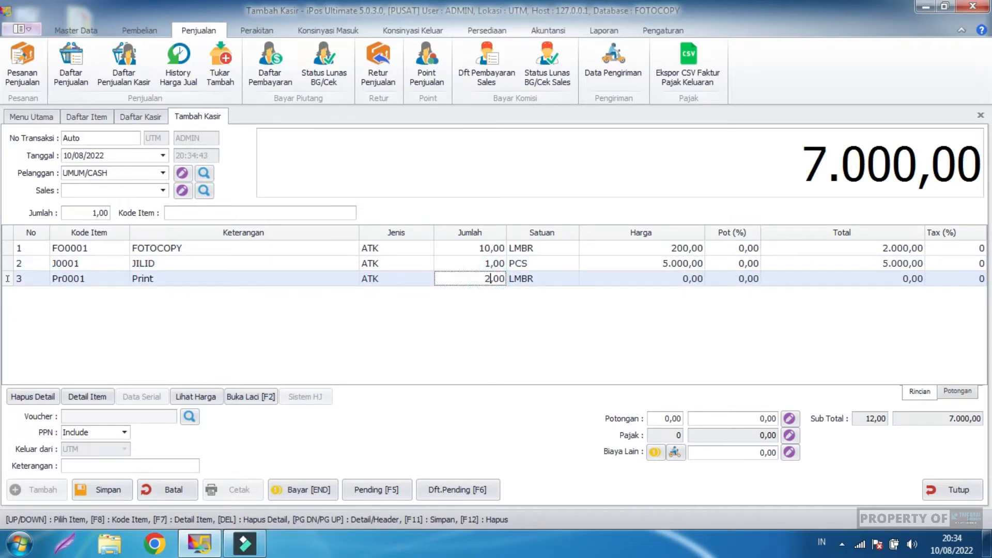
{"action": "key", "text": "Return"}
{"action": "left_click", "coordinate": [654, 278]}
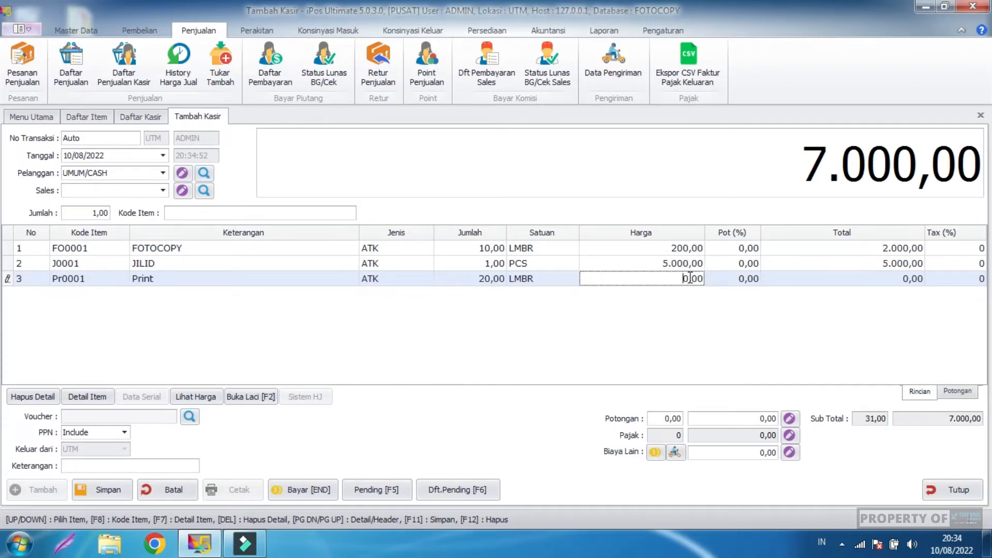
{"action": "left_click_drag", "start_coordinate": [687, 278], "coordinate": [681, 278]}
{"action": "type", "text": "1.500"}
{"action": "left_click", "coordinate": [651, 313]}
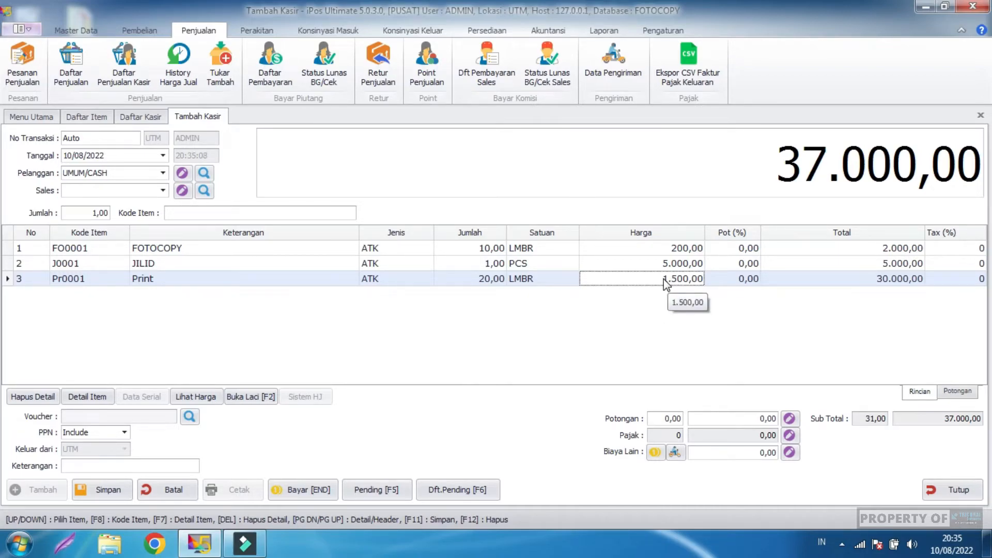
{"action": "left_click", "coordinate": [182, 275]}
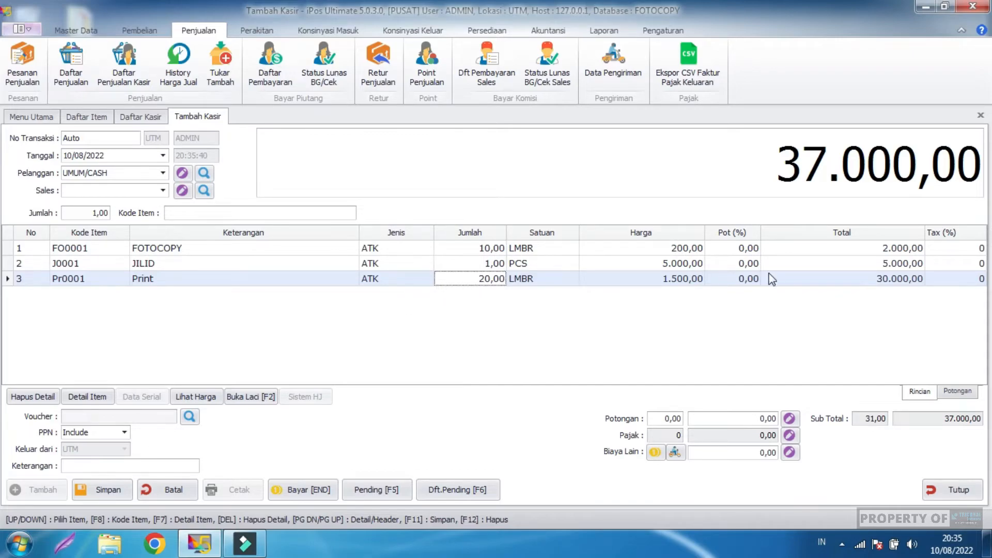
Step: Pay the cashier transaction with 50.000 in cash (Tunai) and save it
{"action": "left_click", "coordinate": [287, 490]}
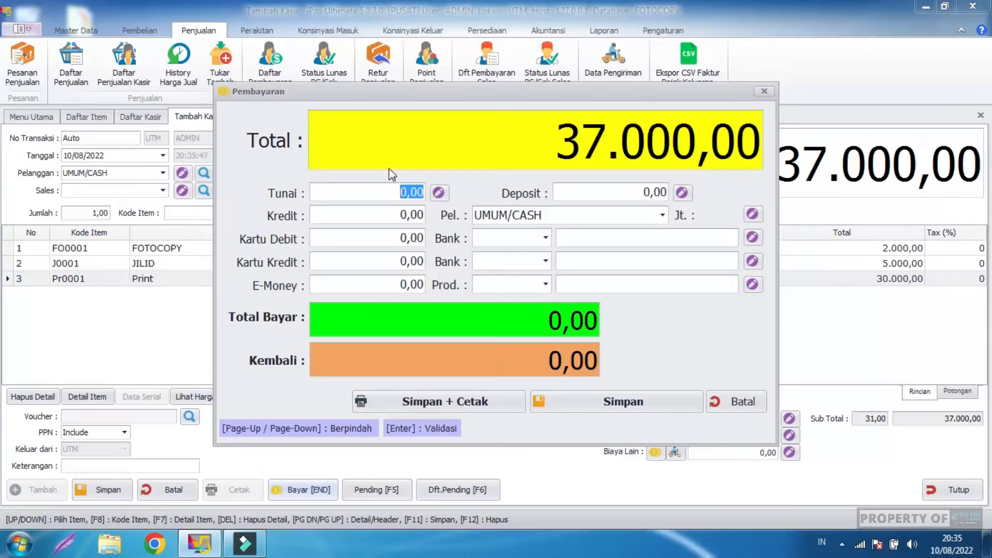
{"action": "left_click", "coordinate": [396, 187]}
{"action": "type", "text": "50000"}
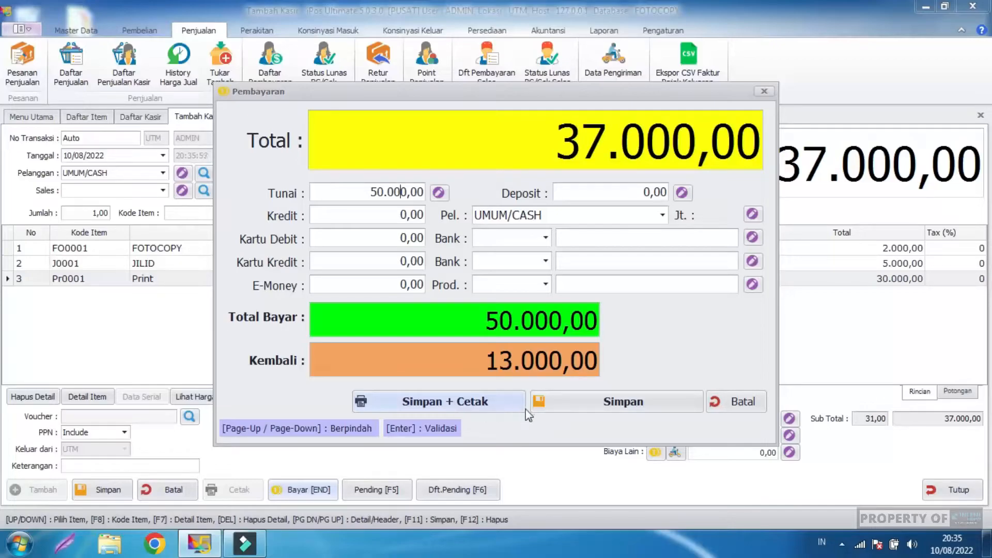
{"action": "left_click", "coordinate": [546, 401]}
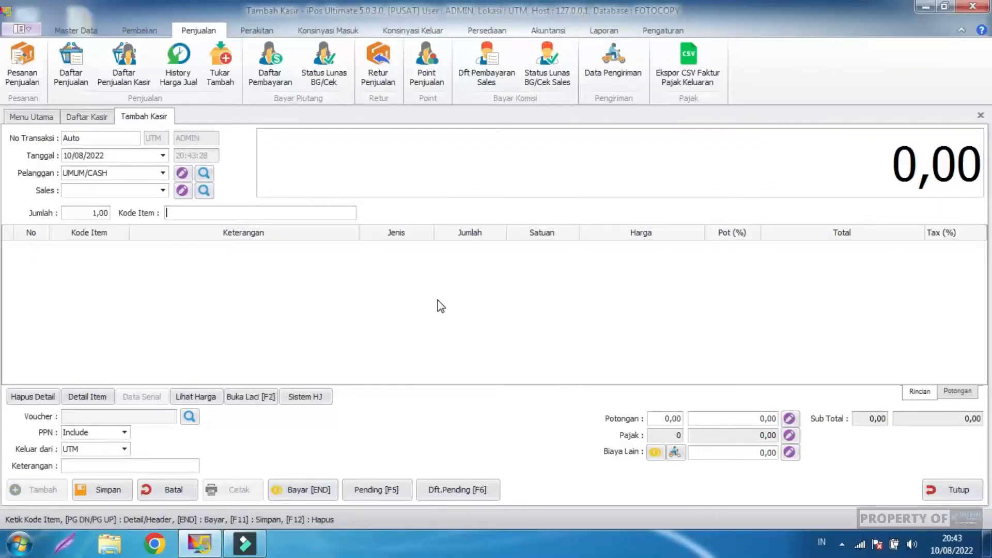
Step: Open the item list (Daftar Item) and check the stock of LAKBAN
{"action": "left_click", "coordinate": [76, 30]}
{"action": "left_click", "coordinate": [75, 57]}
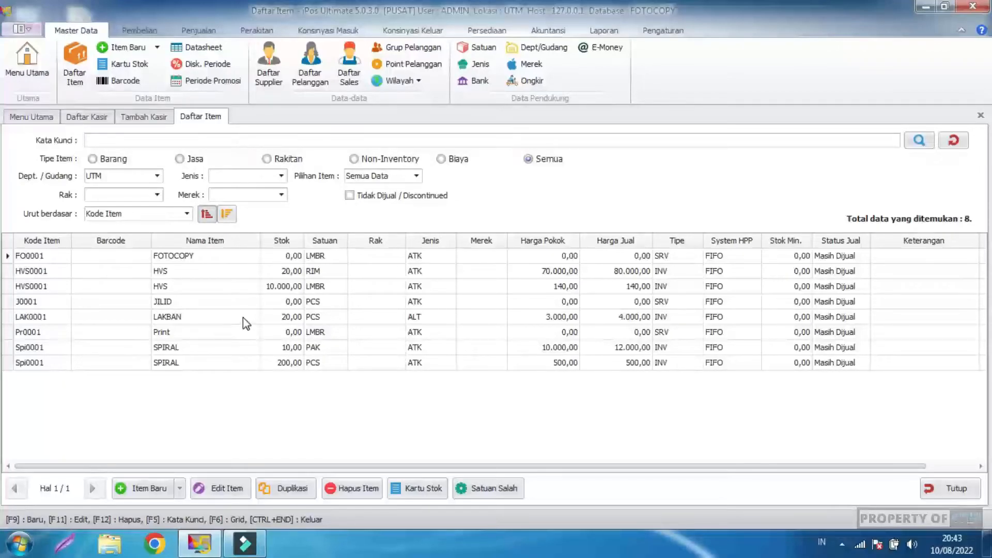
{"action": "left_click", "coordinate": [272, 322]}
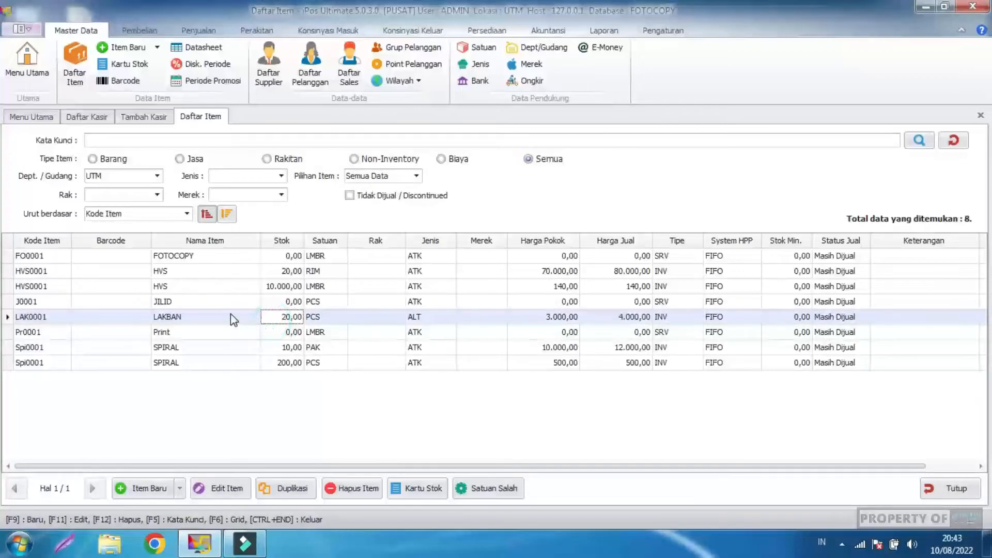
{"action": "left_click", "coordinate": [231, 314]}
{"action": "left_click", "coordinate": [276, 315]}
Step: Start a new outgoing-item transaction (Item Keluar) and add the LAKBAN item to it
{"action": "left_click", "coordinate": [472, 30]}
{"action": "left_click", "coordinate": [76, 78]}
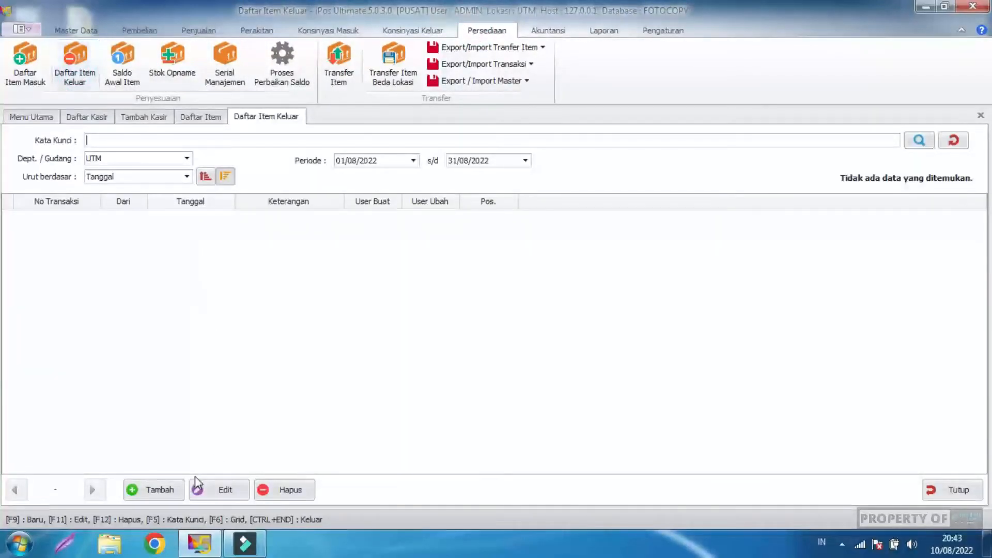
{"action": "left_click", "coordinate": [164, 491]}
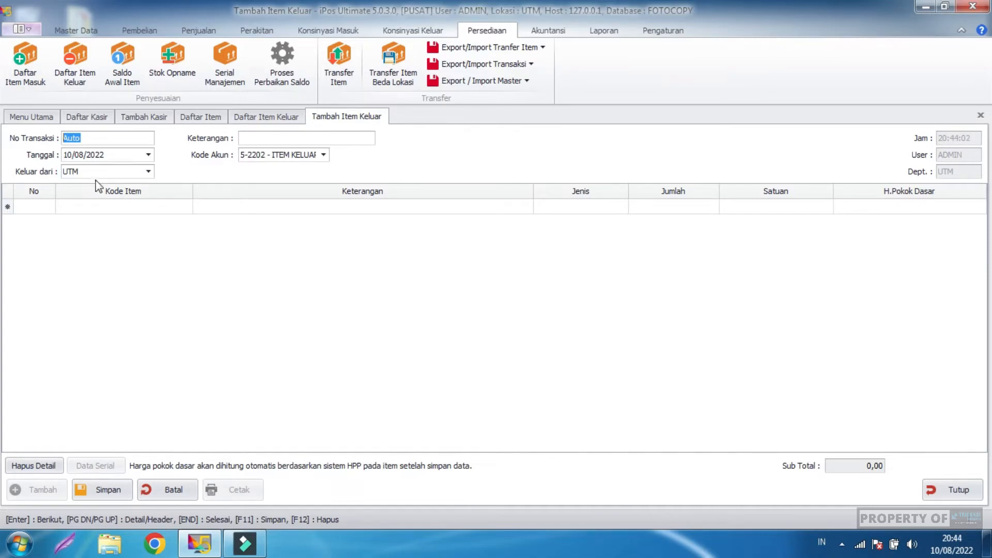
{"action": "left_click", "coordinate": [115, 205]}
{"action": "type", "text": "lakbar"}
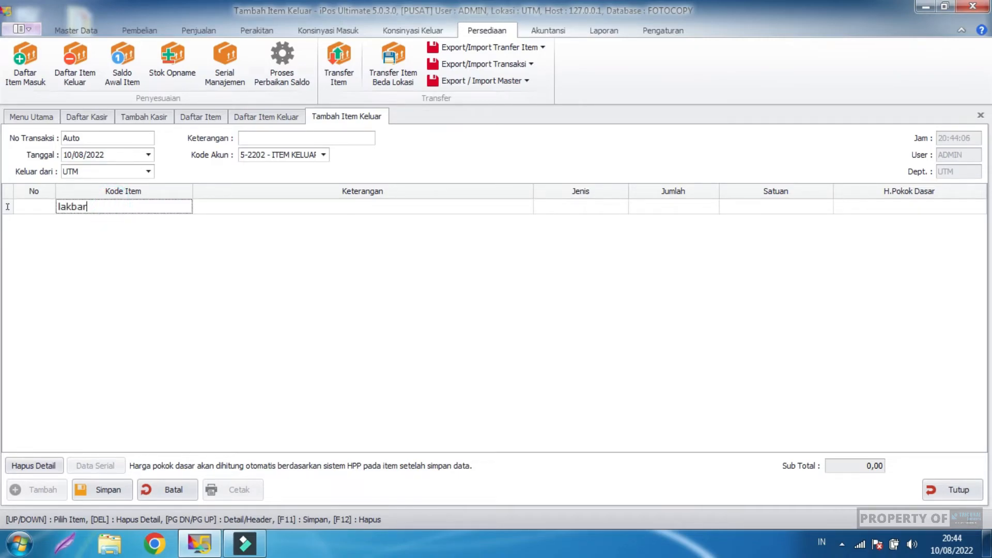
{"action": "key", "text": "BackSpace"}
{"action": "type", "text": "n"}
{"action": "key", "text": "Return"}
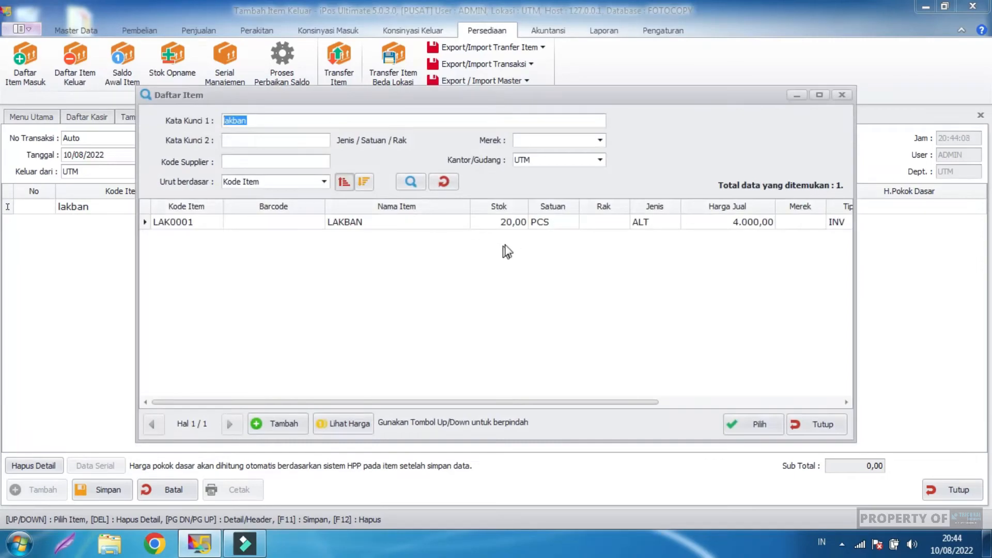
{"action": "double_click", "coordinate": [499, 224]}
{"action": "left_click", "coordinate": [517, 281]}
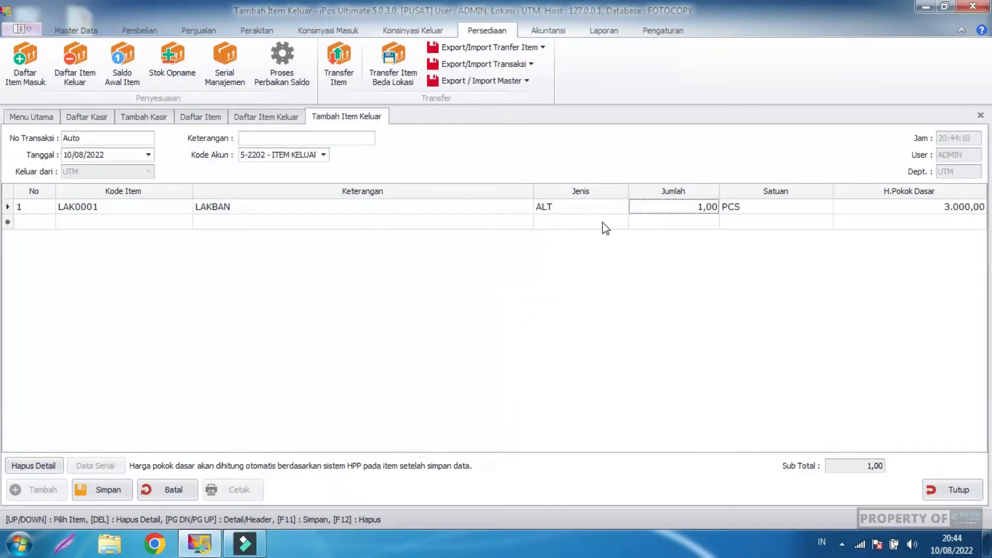
Step: Save the LAKBAN outgoing transaction with a quantity of 1, and close its form and the outgoing-item list
{"action": "left_click", "coordinate": [650, 208]}
{"action": "left_click", "coordinate": [316, 136]}
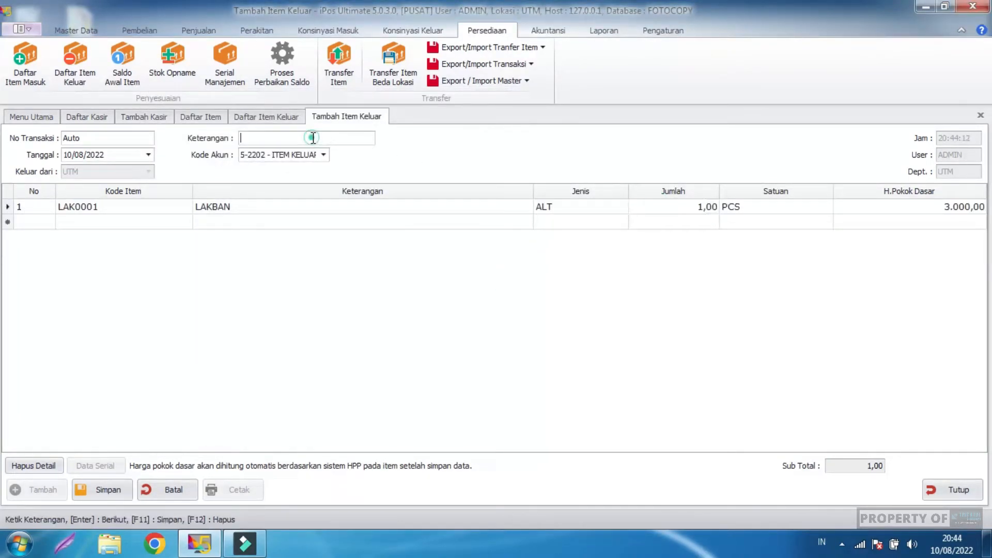
{"action": "left_click", "coordinate": [284, 355]}
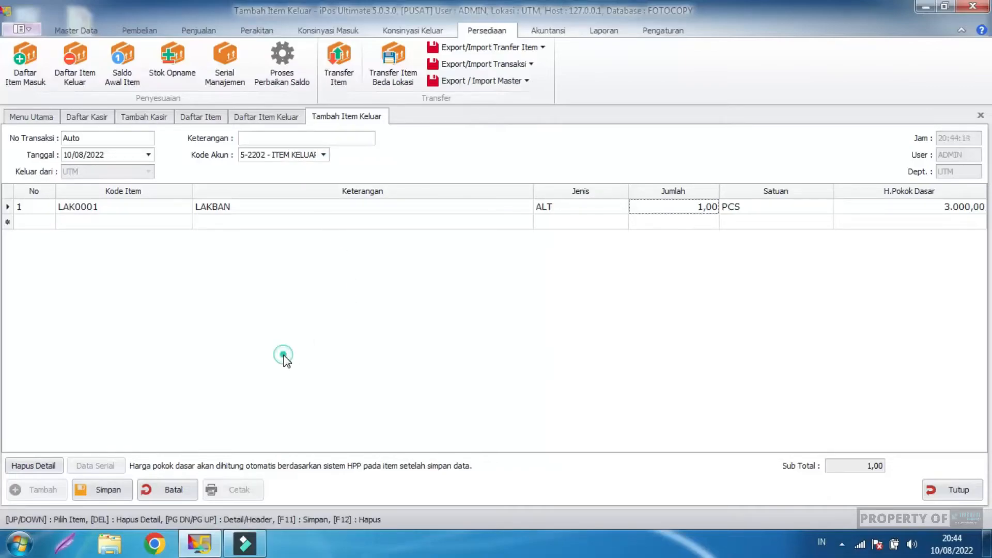
{"action": "left_click", "coordinate": [98, 497]}
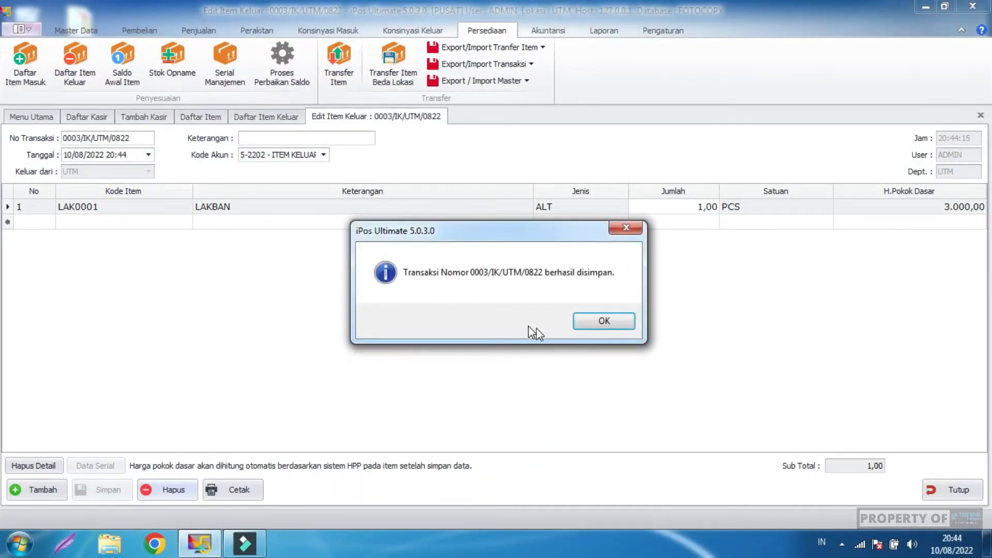
{"action": "left_click", "coordinate": [595, 321]}
{"action": "left_click", "coordinate": [953, 494]}
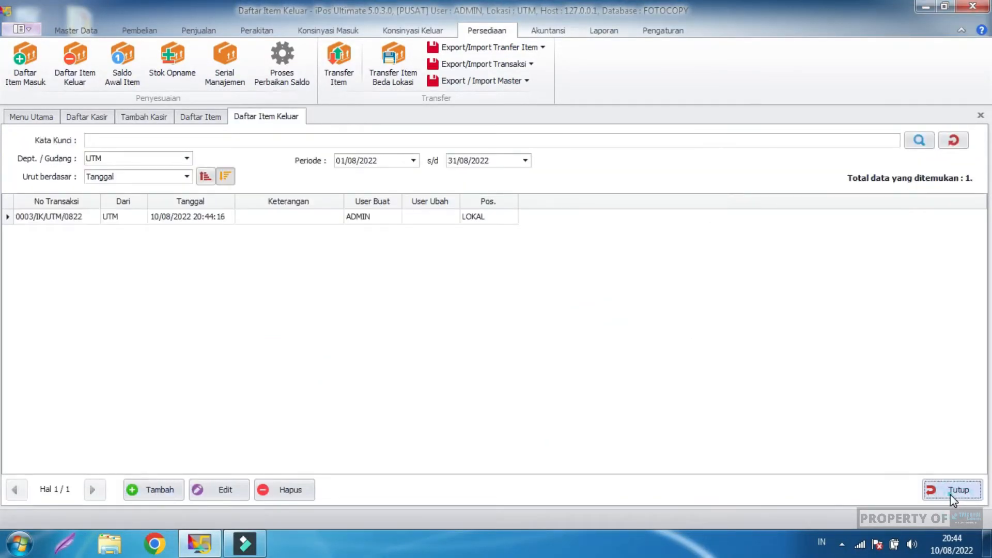
{"action": "left_click", "coordinate": [951, 494]}
Step: Refresh the item list and examine the stock of the LAKBAN, HVS and SPIRAL goods
{"action": "left_click_drag", "start_coordinate": [197, 119], "coordinate": [97, 116]}
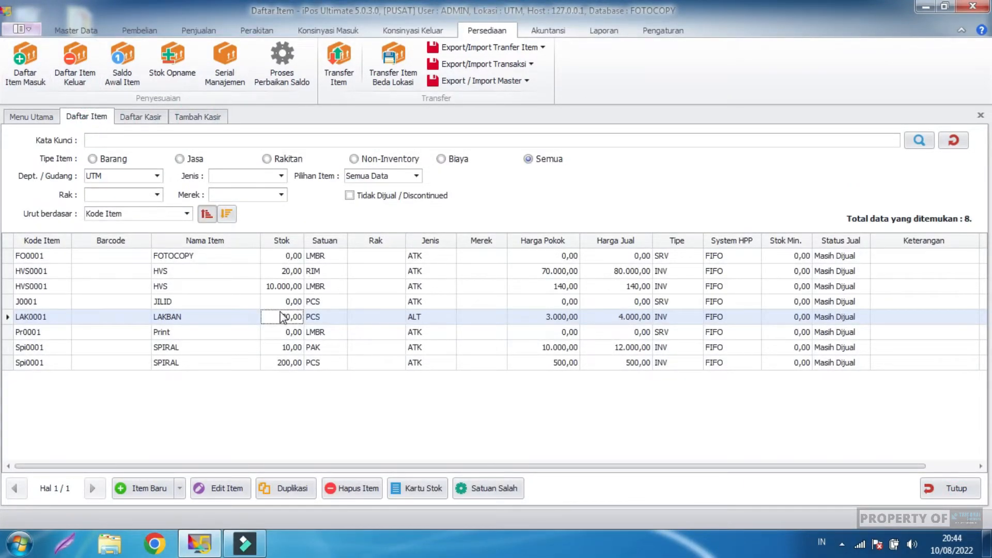
{"action": "left_click", "coordinate": [955, 140]}
{"action": "left_click", "coordinate": [268, 286]}
{"action": "left_click", "coordinate": [284, 347]}
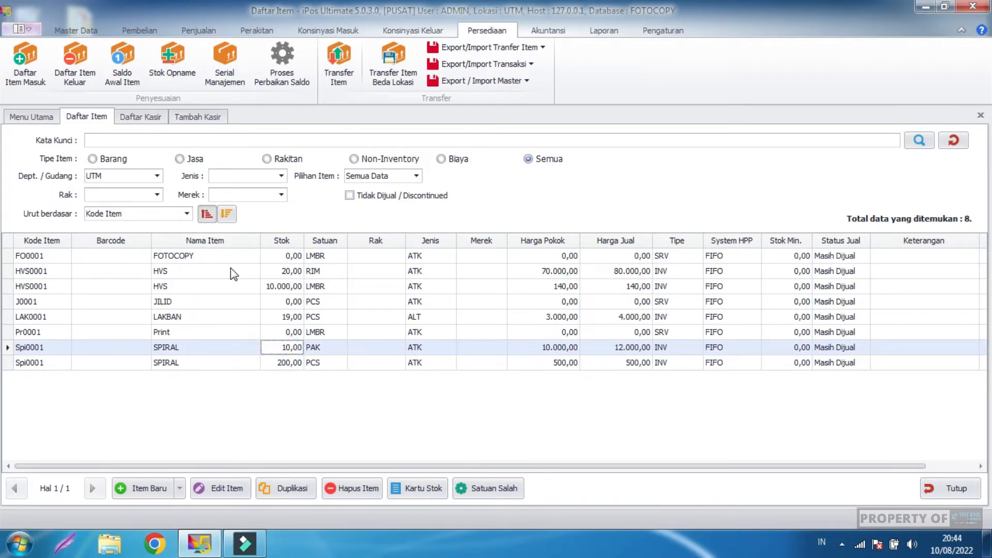
Step: Open the per-item sales report (Laporan Penjualan Per Item) and limit its item types to Jasa only
{"action": "left_click", "coordinate": [197, 117]}
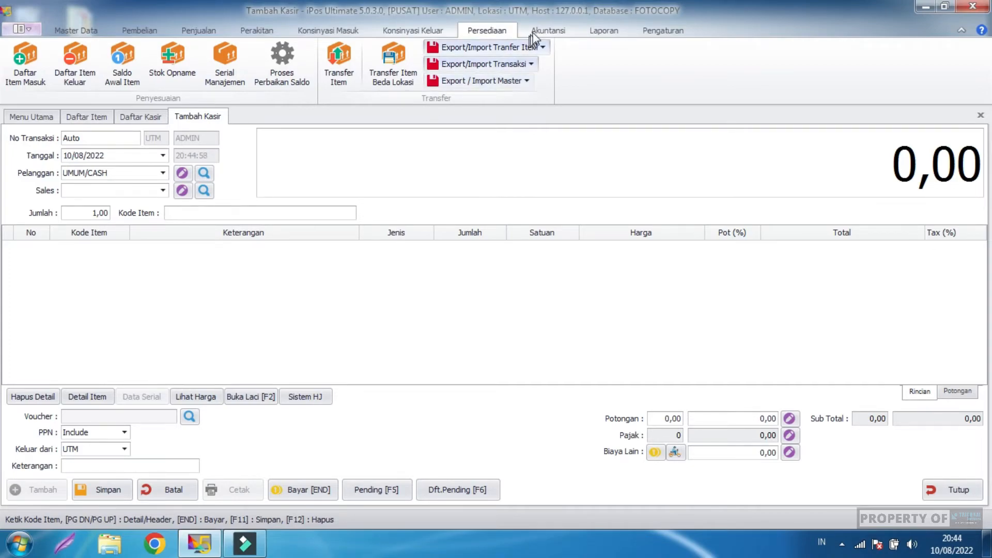
{"action": "left_click", "coordinate": [603, 29]}
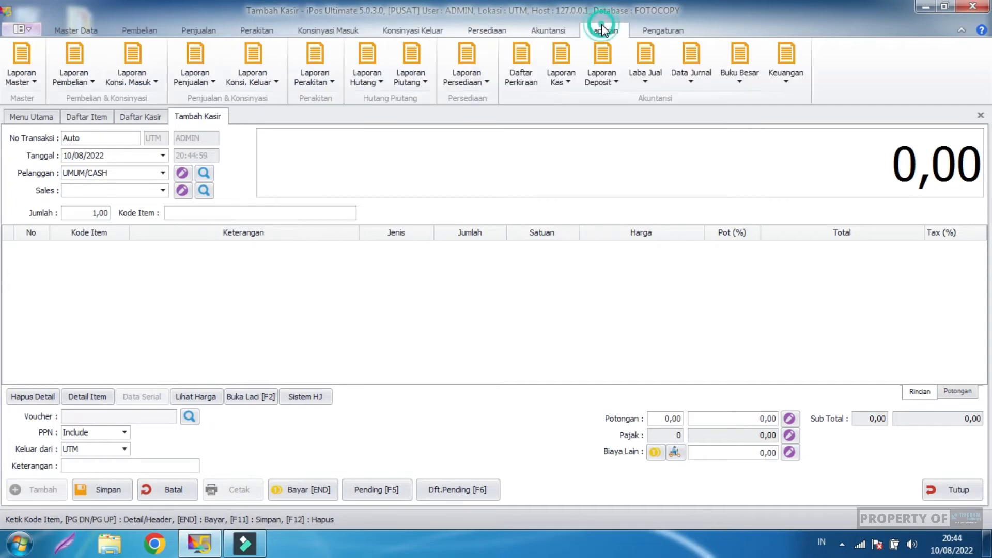
{"action": "left_click", "coordinate": [198, 72]}
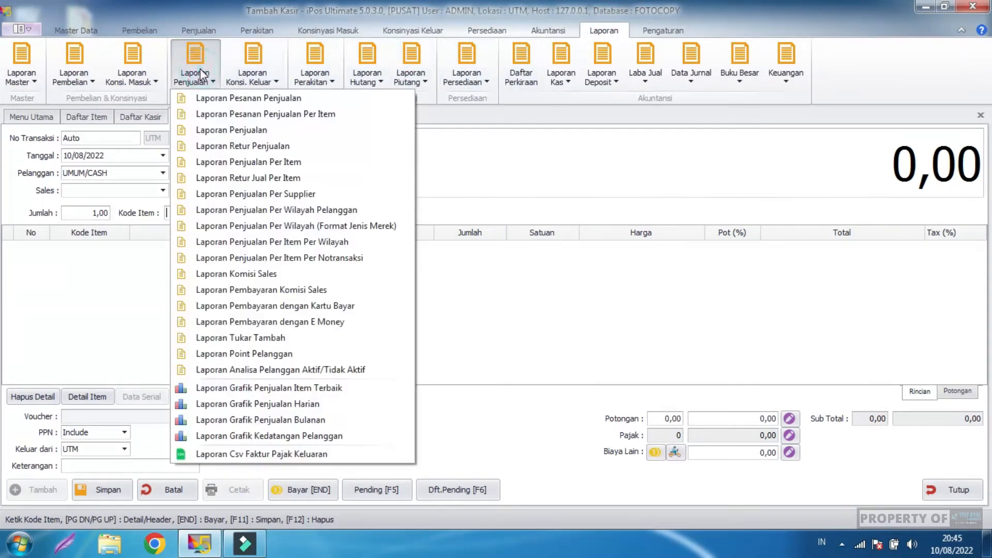
{"action": "left_click", "coordinate": [267, 162]}
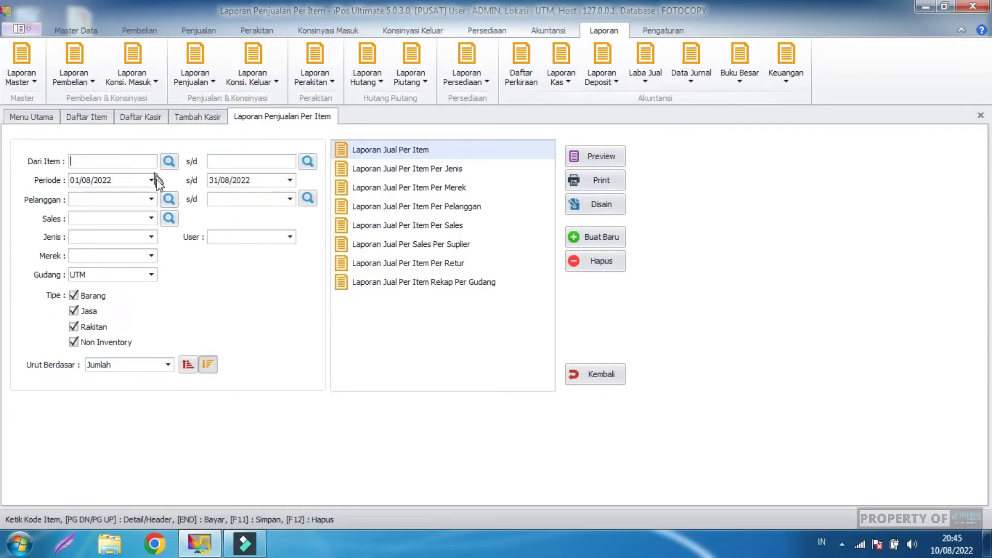
{"action": "left_click", "coordinate": [93, 298]}
{"action": "left_click", "coordinate": [88, 326]}
{"action": "left_click", "coordinate": [88, 343]}
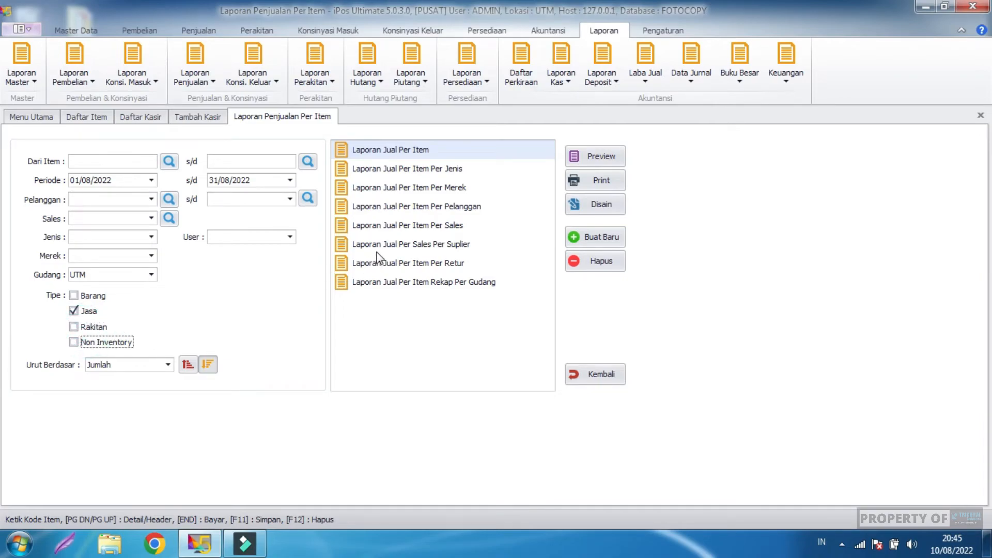
Step: Preview the Laporan Jual Per Item report, examine the quantities of services sold, and put the preview away
{"action": "left_click", "coordinate": [594, 158]}
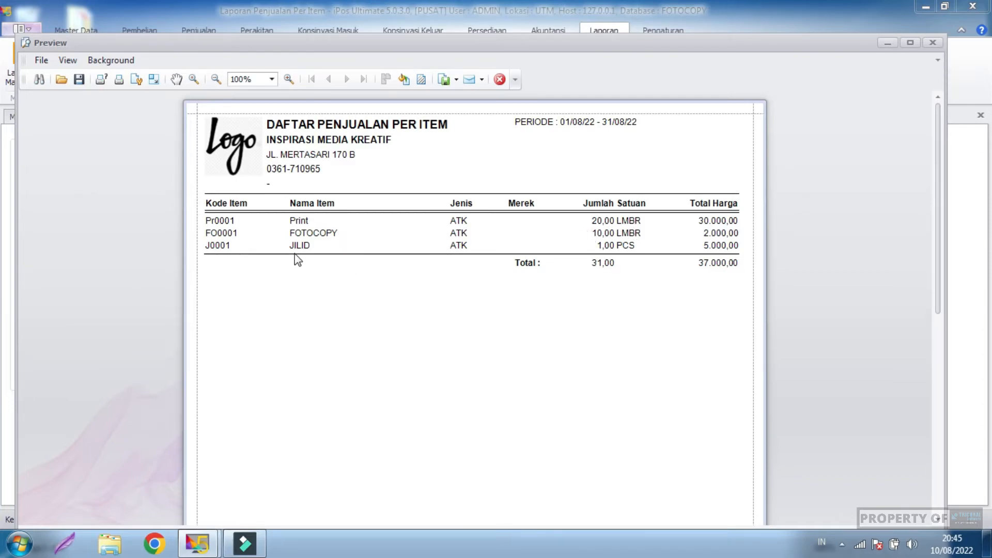
{"action": "left_click", "coordinate": [578, 245]}
{"action": "left_click", "coordinate": [886, 42]}
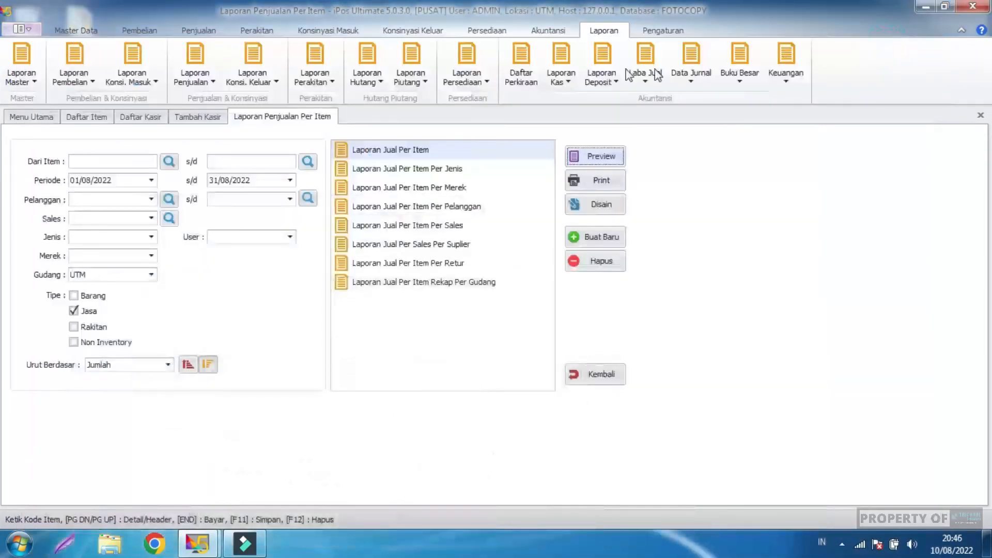
Step: Start another outgoing-item transaction (Item Keluar) and add the HVS item in LMBR units
{"action": "left_click", "coordinate": [497, 34]}
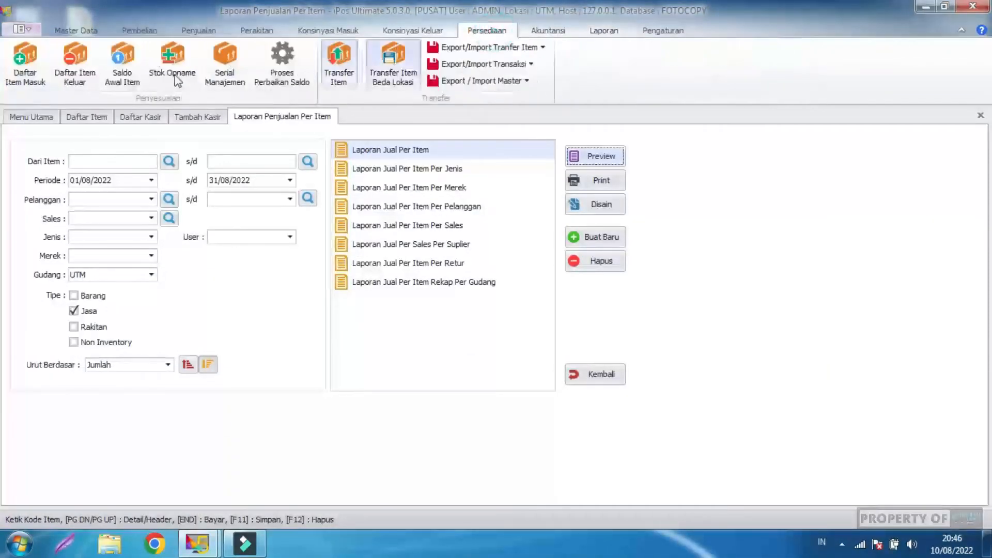
{"action": "left_click", "coordinate": [78, 72]}
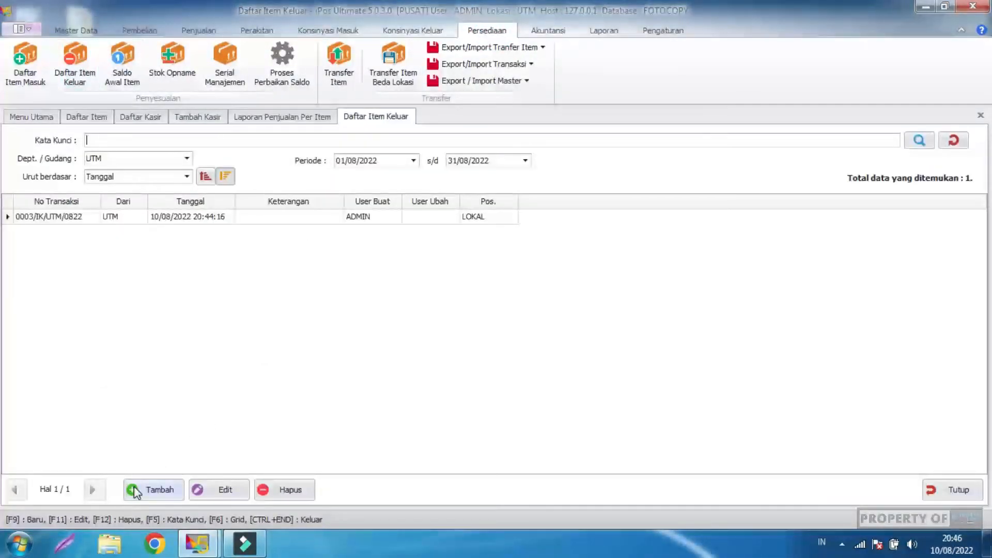
{"action": "left_click", "coordinate": [153, 489]}
{"action": "left_click", "coordinate": [143, 206]}
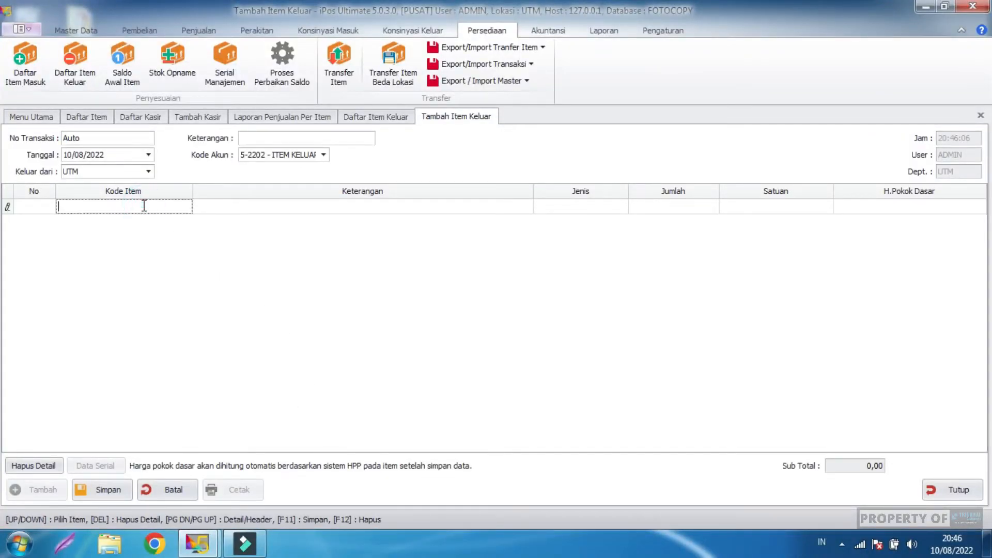
{"action": "type", "text": "hvs"}
{"action": "key", "text": "Return"}
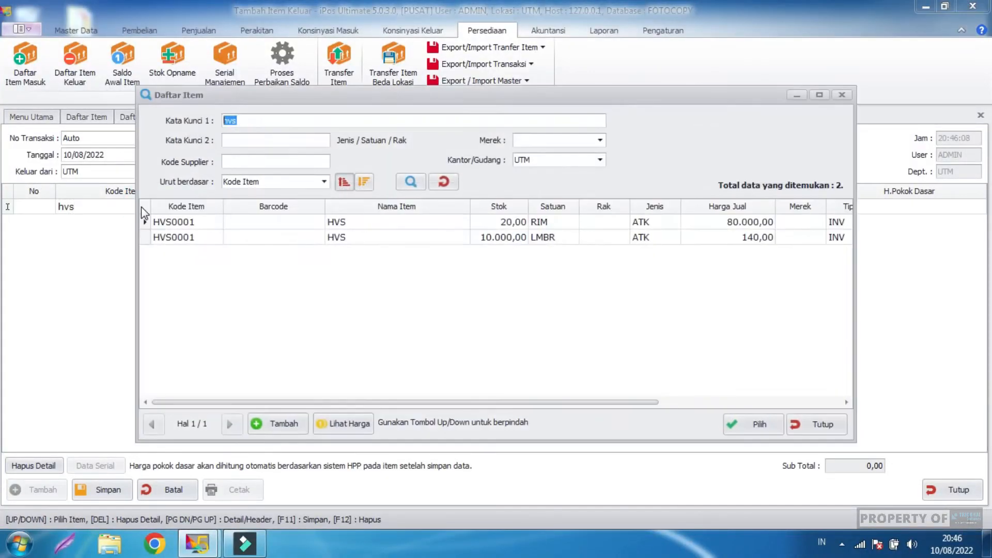
{"action": "double_click", "coordinate": [537, 238]}
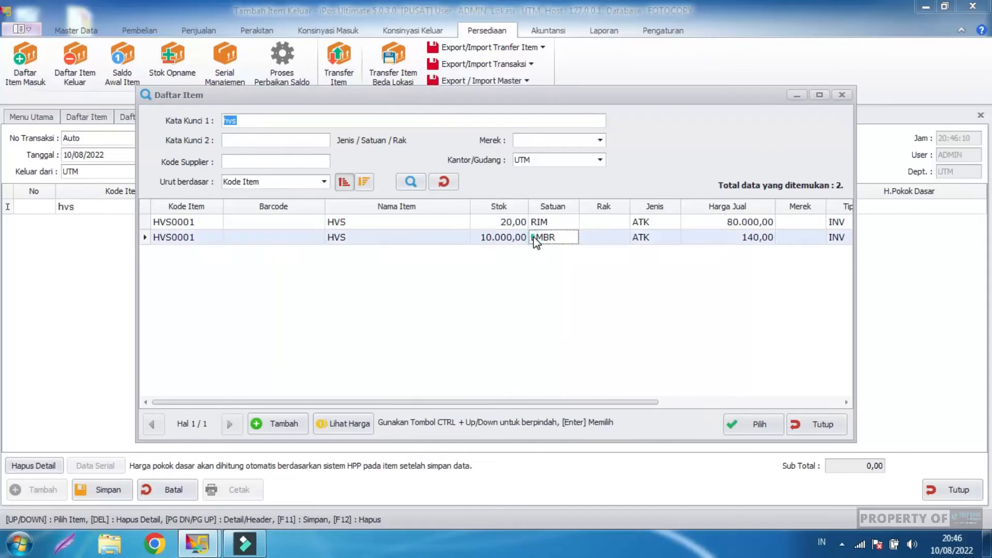
Step: Set the quantity (Jumlah) of the HVS line to 30 sheets
{"action": "left_click", "coordinate": [705, 205]}
{"action": "left_click_drag", "start_coordinate": [704, 207], "coordinate": [690, 208]}
{"action": "type", "text": "30"}
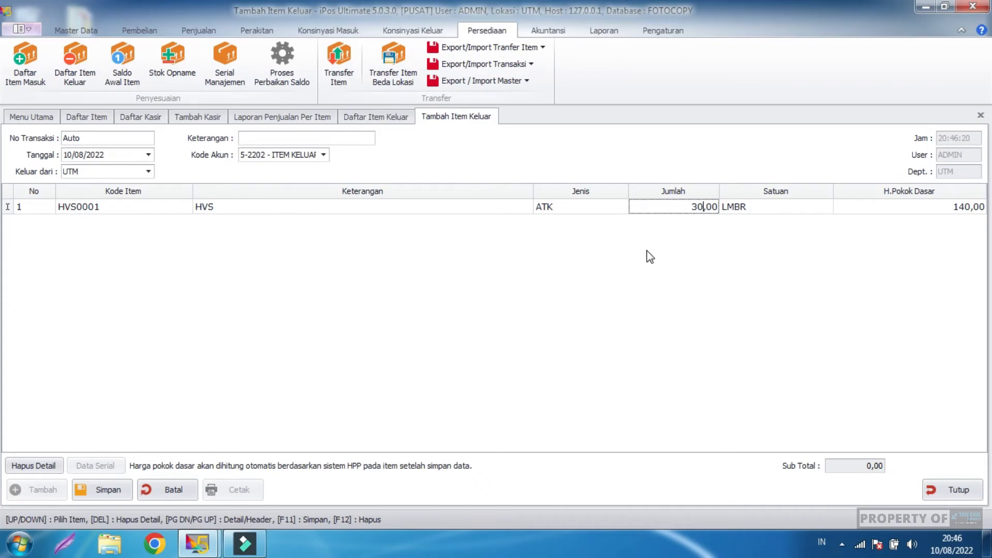
{"action": "left_click", "coordinate": [94, 237]}
Step: Add the SPIRAL item in PCS units to the outgoing transaction with a quantity of 5
{"action": "left_click", "coordinate": [97, 226]}
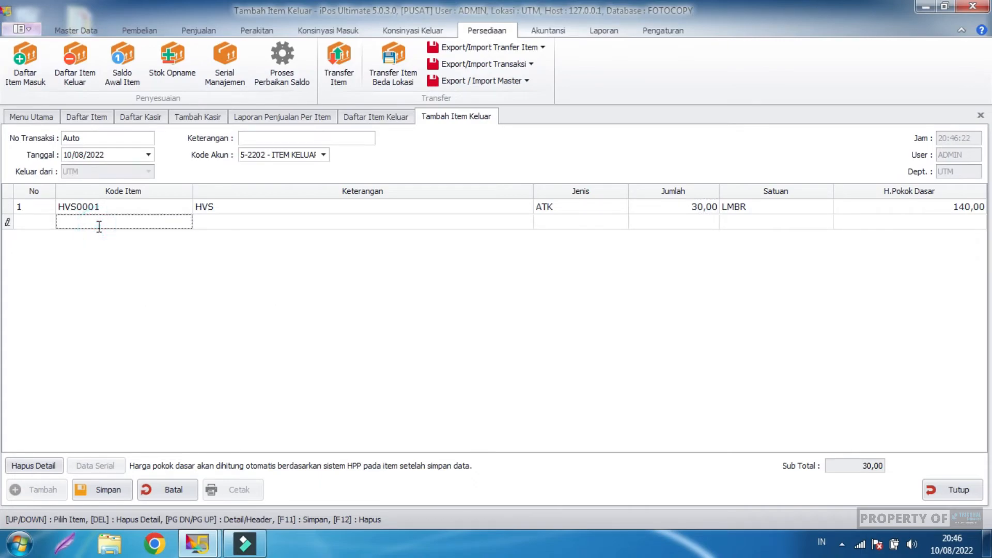
{"action": "type", "text": "spira"}
{"action": "key", "text": "Return"}
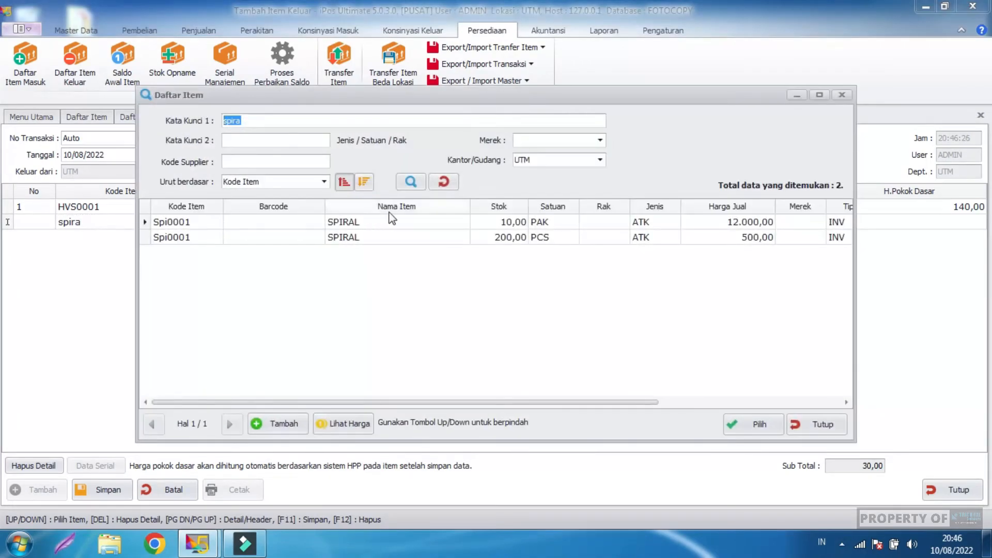
{"action": "left_click", "coordinate": [519, 238]}
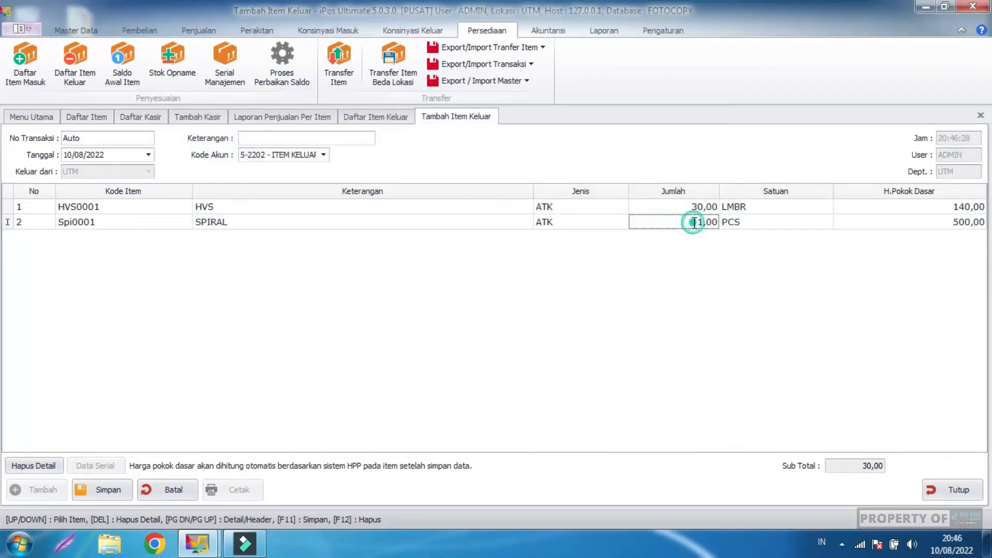
{"action": "left_click", "coordinate": [701, 225]}
{"action": "key", "text": "BackSpace"}
{"action": "type", "text": "5"}
{"action": "key", "text": "Return"}
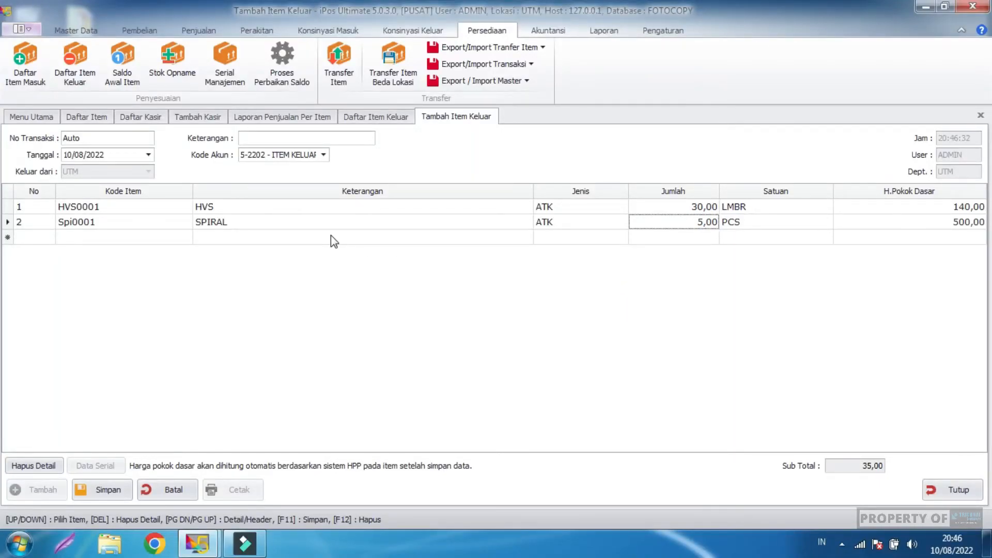
Step: Save the outgoing transaction for HVS and SPIRAL and dismiss the confirmation
{"action": "left_click", "coordinate": [506, 256]}
{"action": "left_click", "coordinate": [116, 491]}
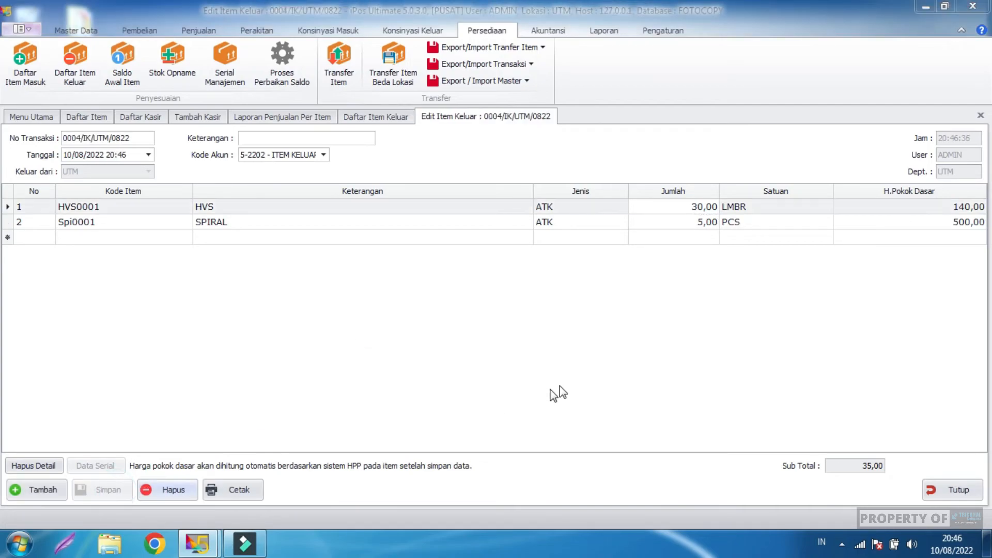
{"action": "left_click", "coordinate": [604, 321]}
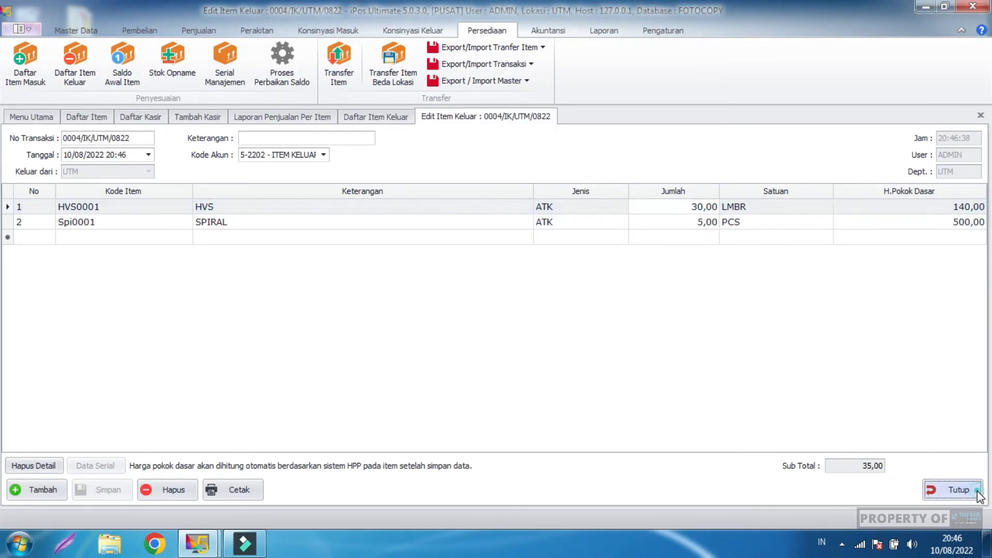
Step: Close the open outgoing-item, sales report and cashier pages, discarding the unsaved cashier transaction
{"action": "left_click", "coordinate": [974, 492]}
{"action": "left_click", "coordinate": [977, 493]}
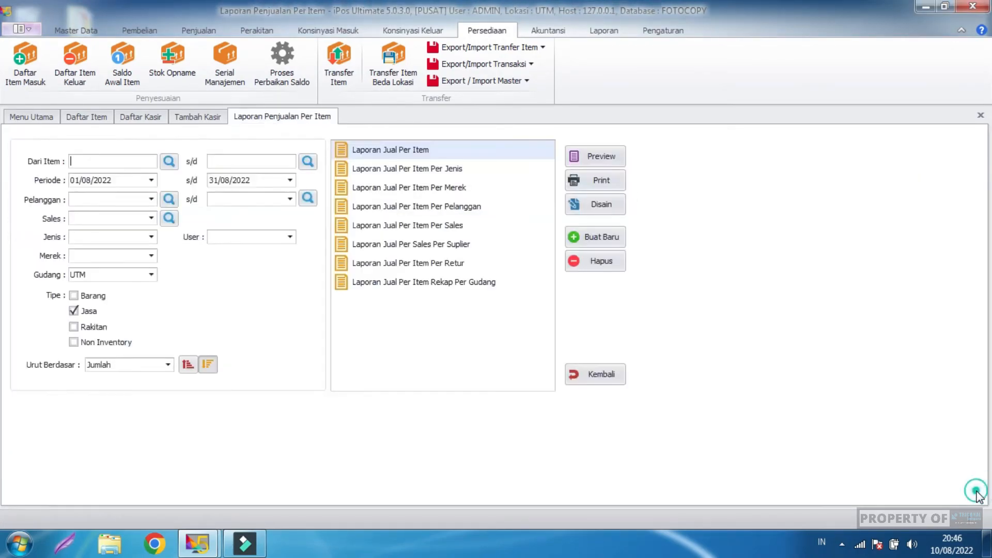
{"action": "left_click", "coordinate": [595, 375]}
{"action": "left_click", "coordinate": [955, 492]}
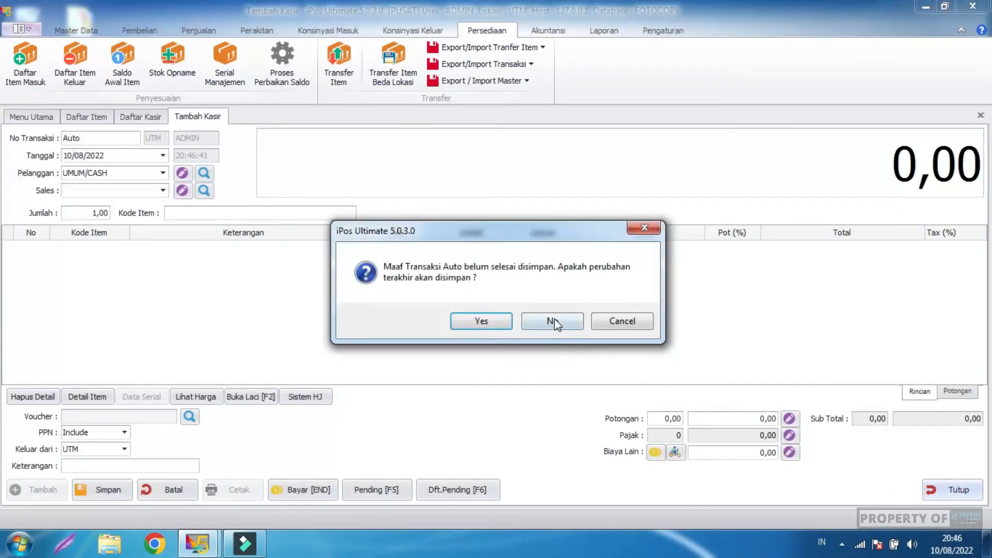
{"action": "left_click", "coordinate": [555, 319]}
{"action": "left_click", "coordinate": [949, 485]}
{"action": "left_click", "coordinate": [941, 487]}
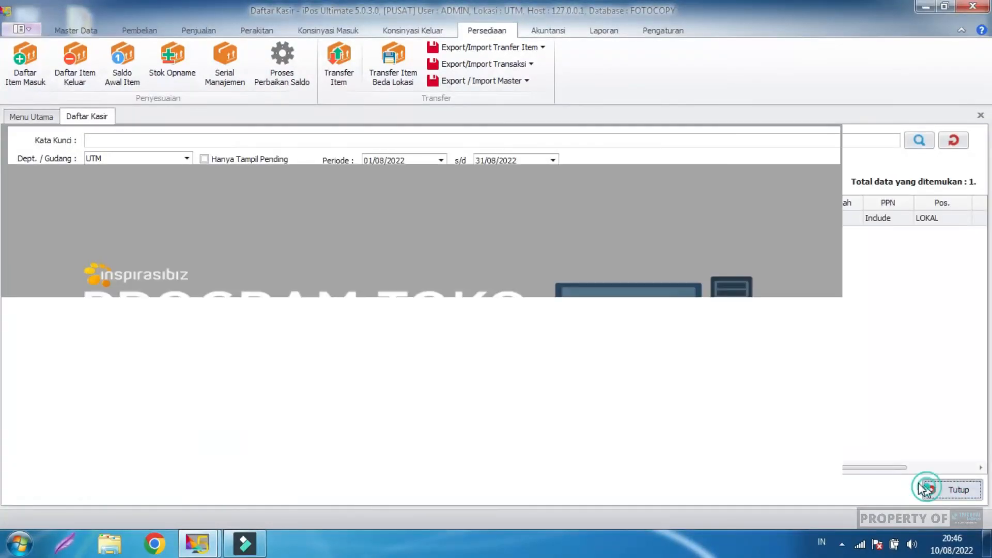
Step: Open the item list (Daftar Item) and check the remaining stock of HVS and SPIRAL in each of their units
{"action": "left_click", "coordinate": [87, 29]}
{"action": "left_click", "coordinate": [70, 54]}
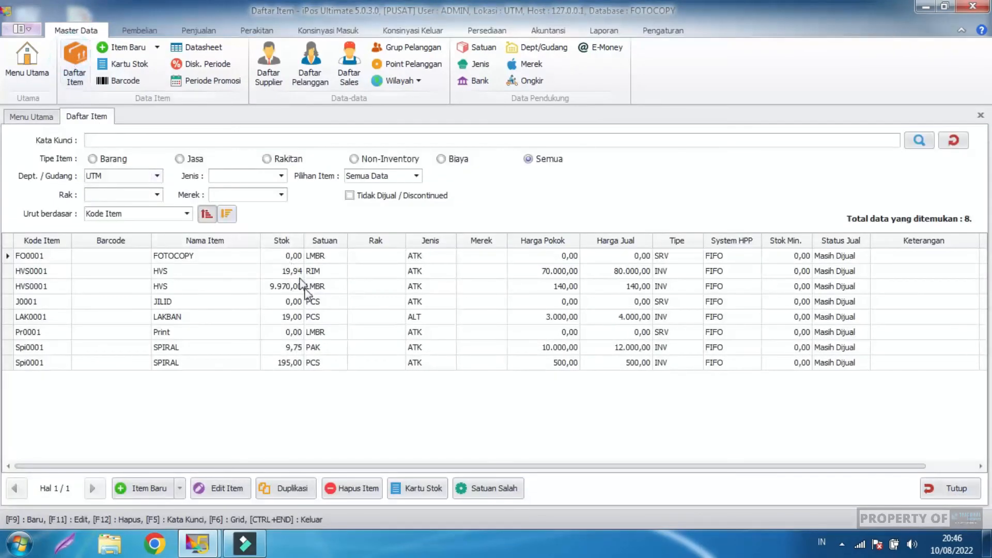
{"action": "left_click", "coordinate": [293, 288]}
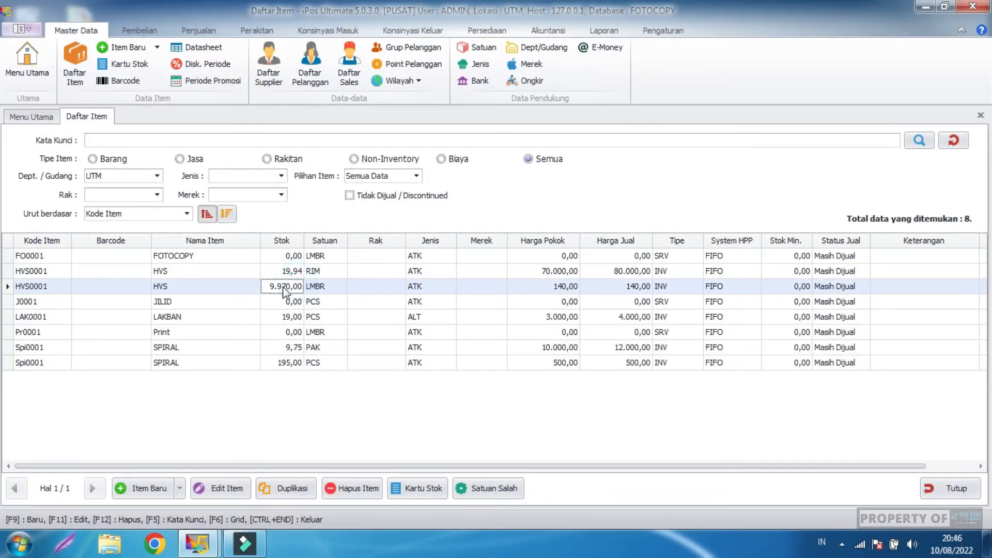
{"action": "left_click", "coordinate": [228, 353]}
{"action": "left_click", "coordinate": [231, 361]}
{"action": "left_click", "coordinate": [230, 348]}
{"action": "left_click", "coordinate": [219, 361]}
{"action": "left_click", "coordinate": [210, 286]}
{"action": "left_click", "coordinate": [211, 271]}
{"action": "left_click", "coordinate": [212, 286]}
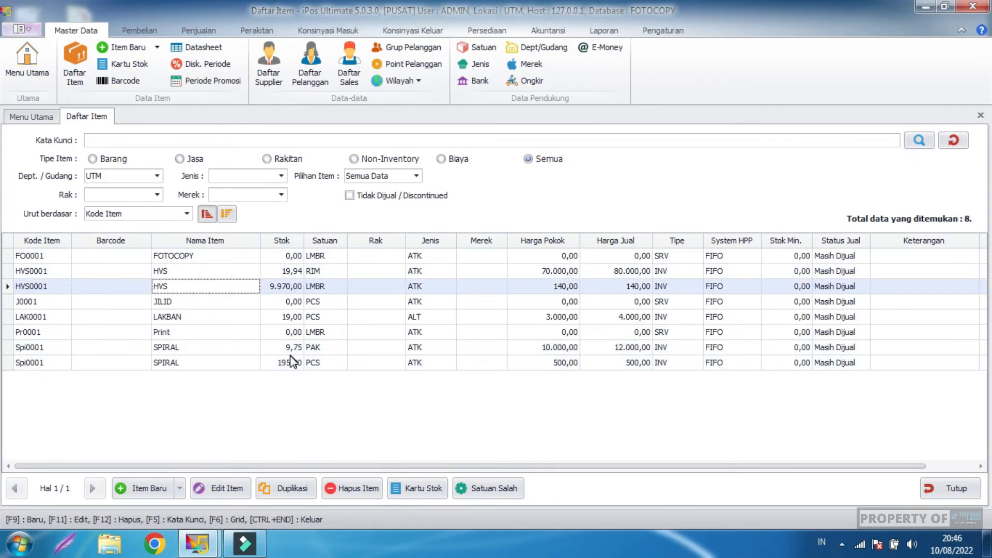
{"action": "left_click", "coordinate": [312, 347]}
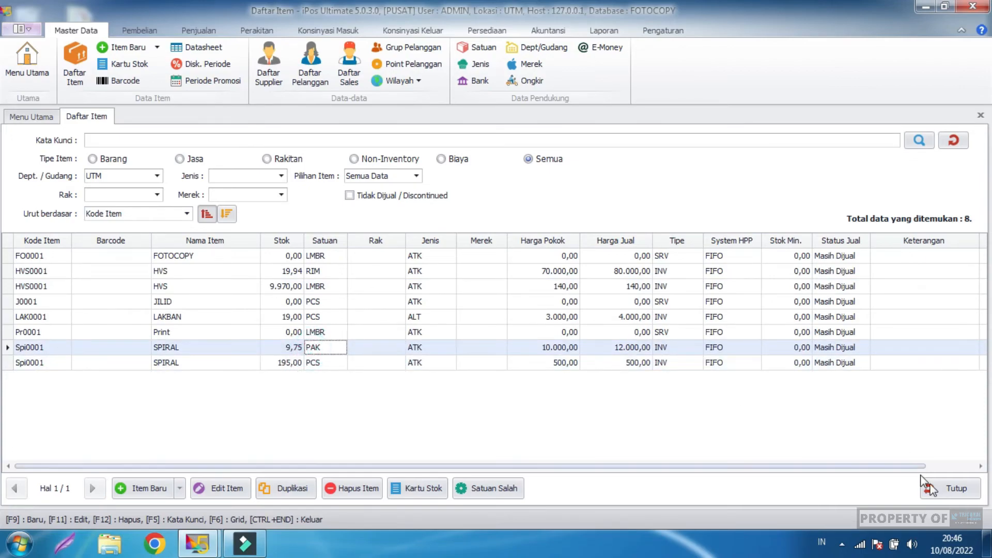
Step: Preview the Laporan Laba Kotor Jual Rekap gross profit report for 01/08/2022 to 31/08/2022, and close the preview
{"action": "left_click", "coordinate": [599, 33]}
{"action": "left_click", "coordinate": [650, 57]}
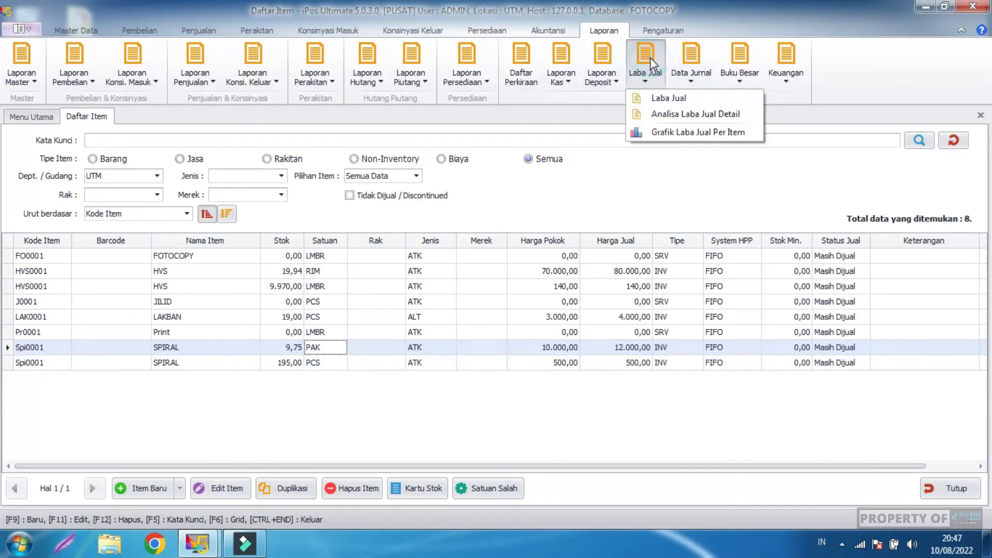
{"action": "left_click", "coordinate": [663, 98]}
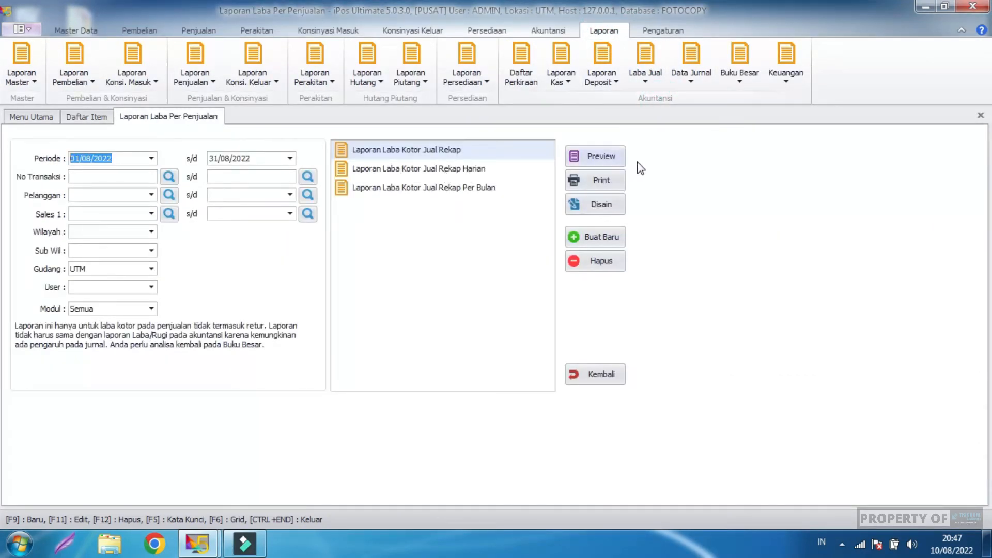
{"action": "left_click", "coordinate": [615, 160]}
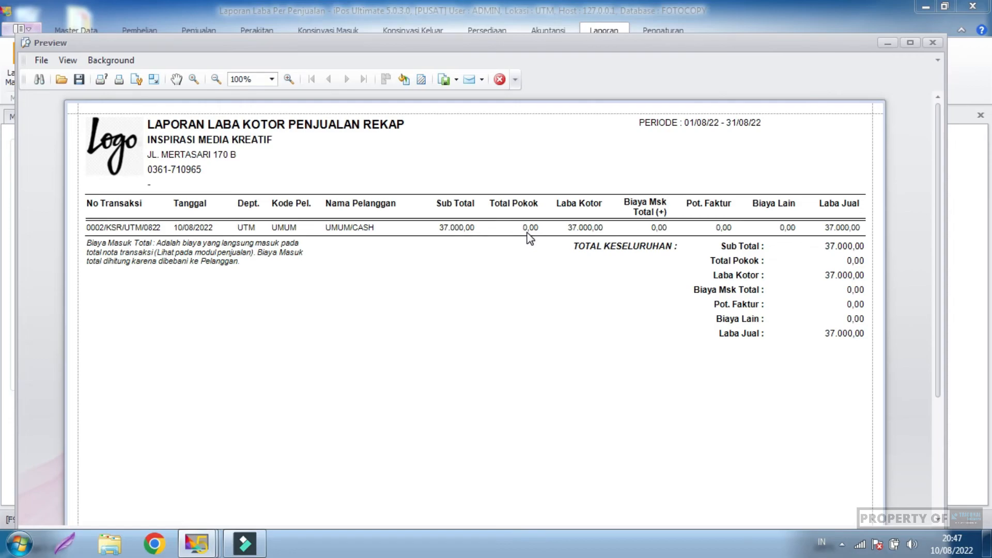
{"action": "left_click", "coordinate": [499, 79]}
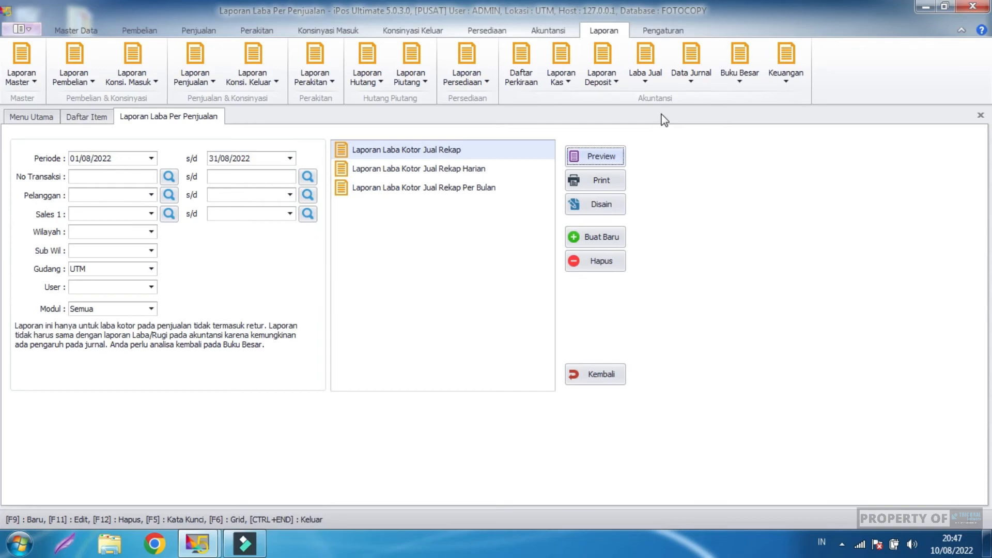
Step: Open the profit and loss report (Laba Rugi) for Agustus 2022 and display its print preview
{"action": "left_click", "coordinate": [784, 72]}
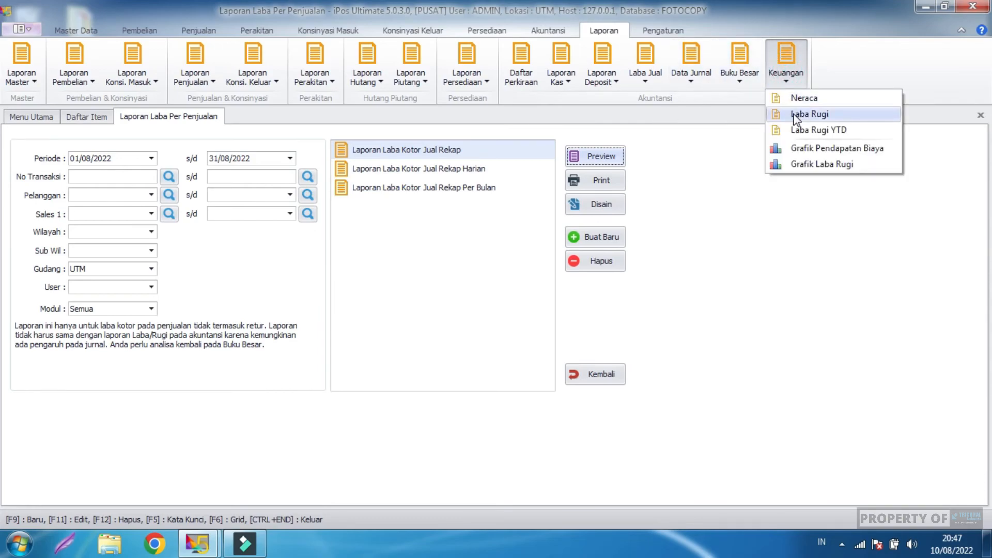
{"action": "left_click", "coordinate": [799, 114]}
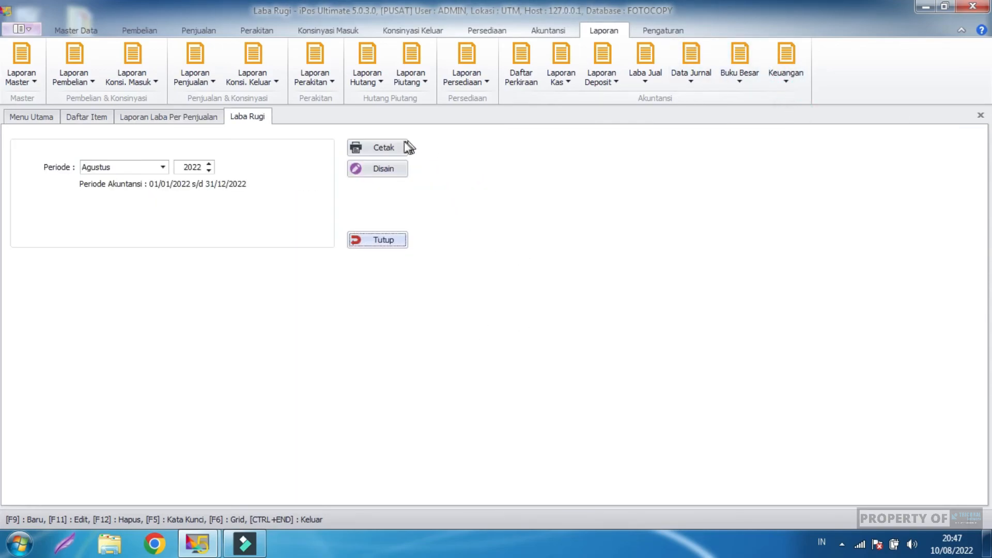
{"action": "left_click", "coordinate": [391, 147]}
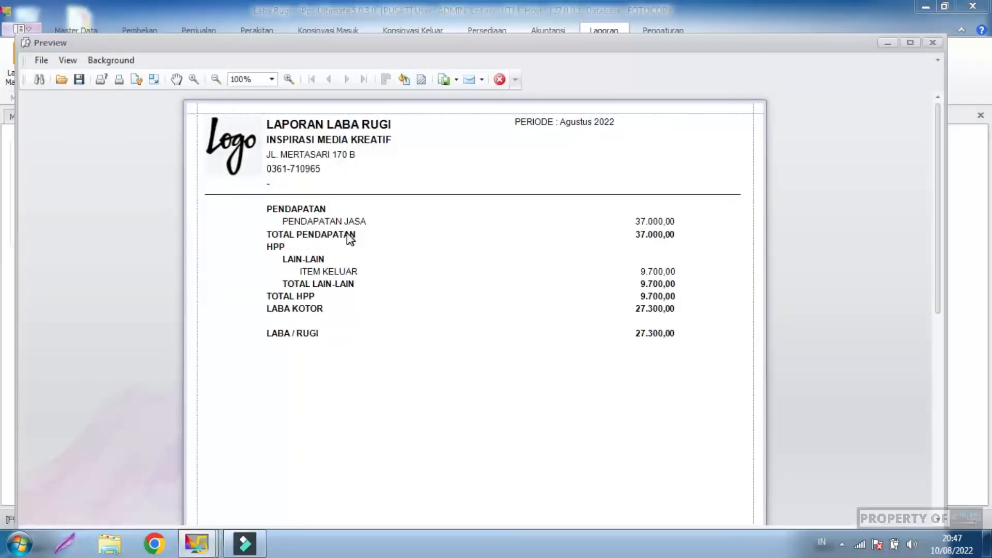